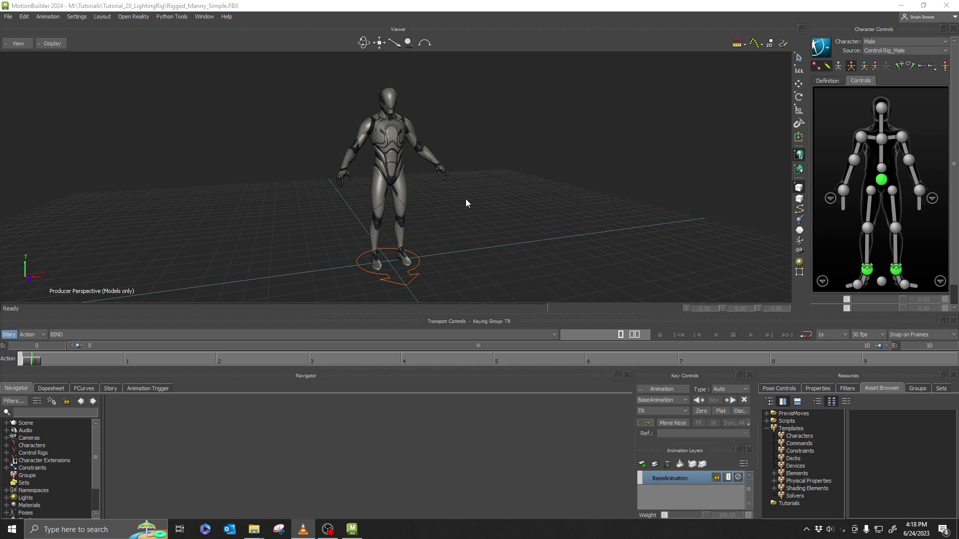
left_click(467, 245)
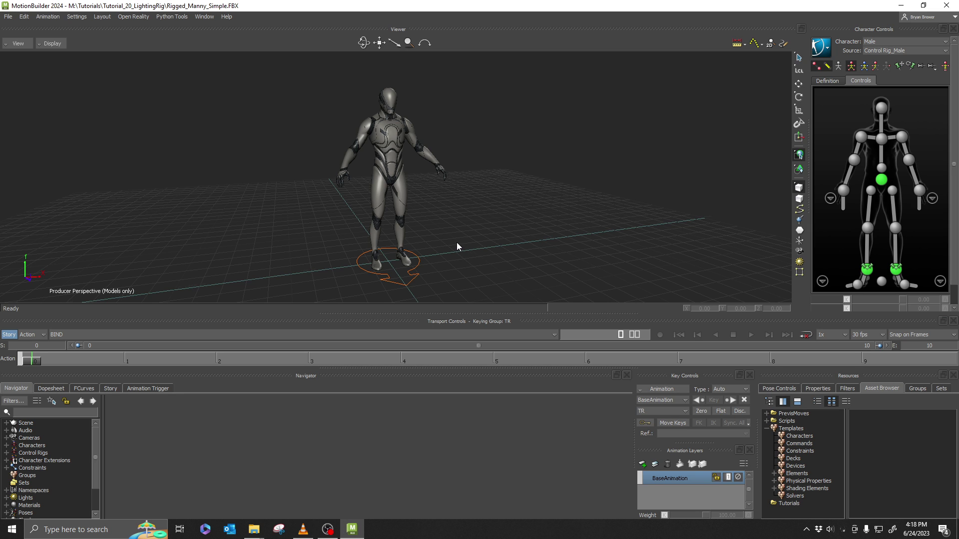
left_click_drag(457, 241, 458, 241, "ctrl+shift")
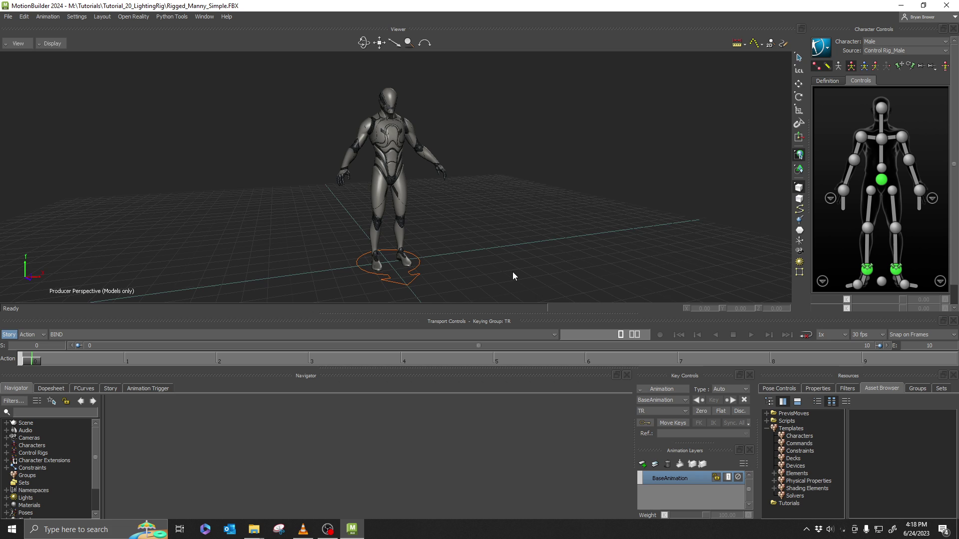
left_click_drag(513, 273, 508, 256, "ctrl+shift")
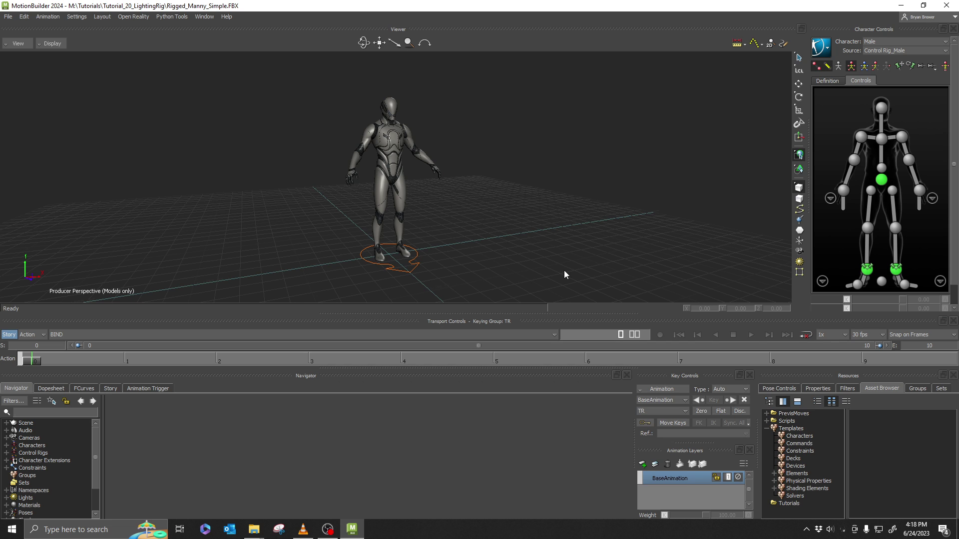
left_click_drag(551, 218, 561, 241, "ctrl+shift")
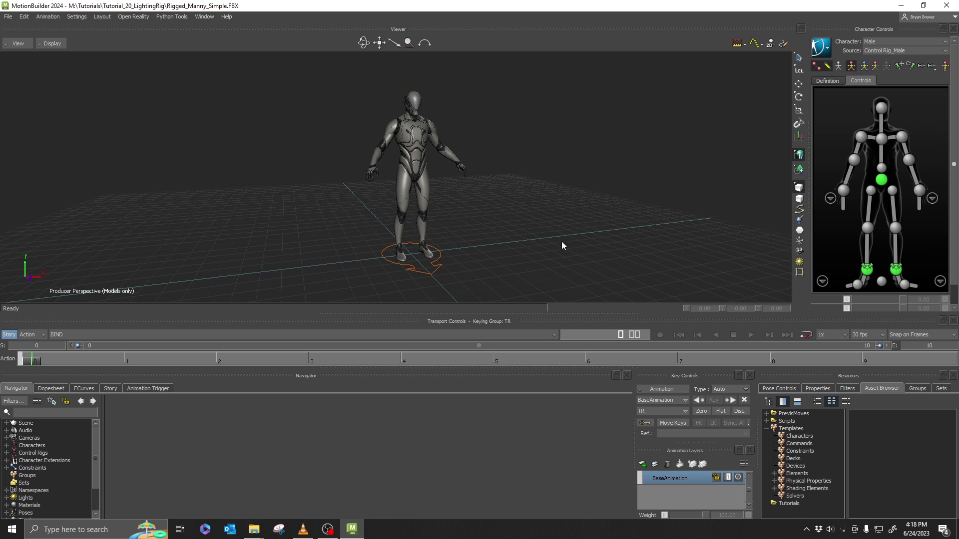
- Open the Elements templates in the asset browser and show them as a single-column list
left_click(797, 474)
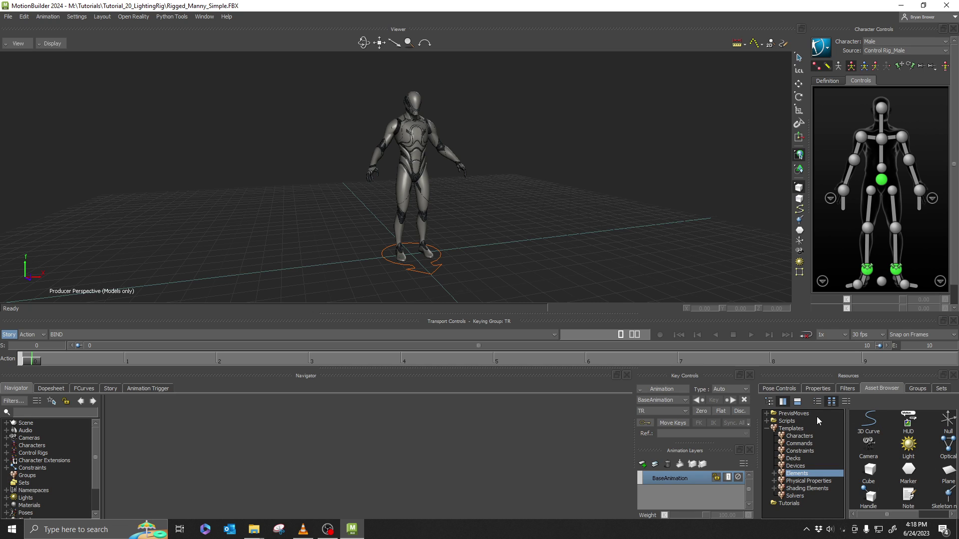
left_click(817, 402)
left_click_drag(872, 489, 564, 253)
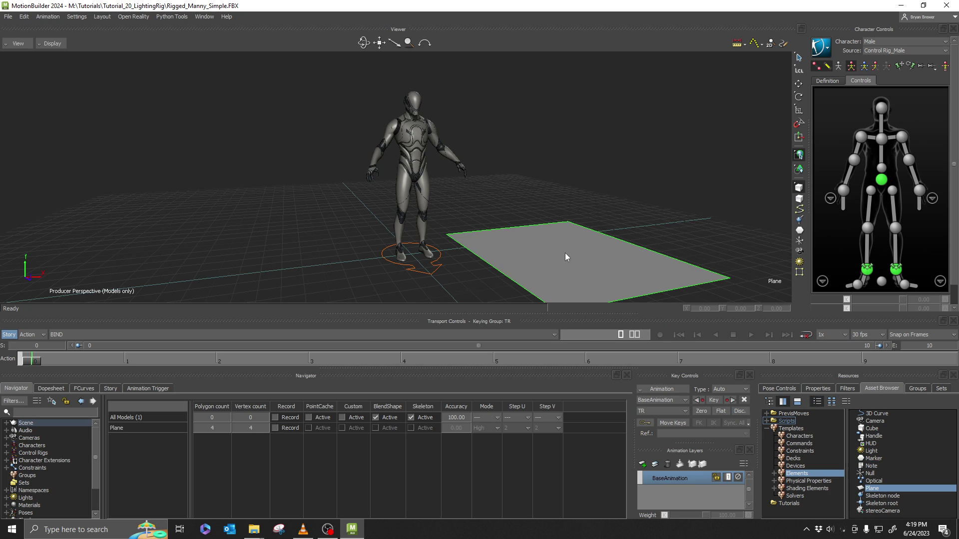
key("t")
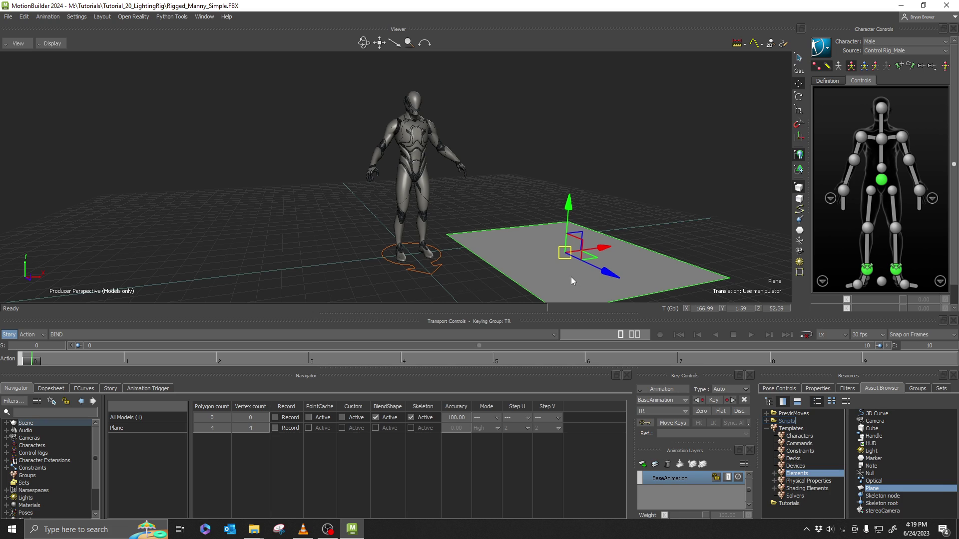
key("Delete")
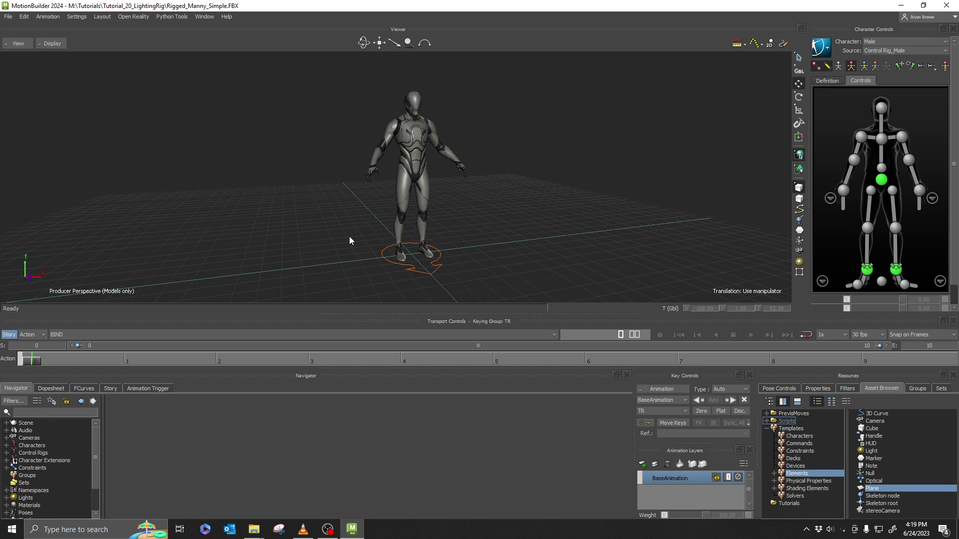
- Split the viewer into two panes and show the schematic in the second one, framed around the SKM_Manny_Simple and root nodes
key("ctrl+2")
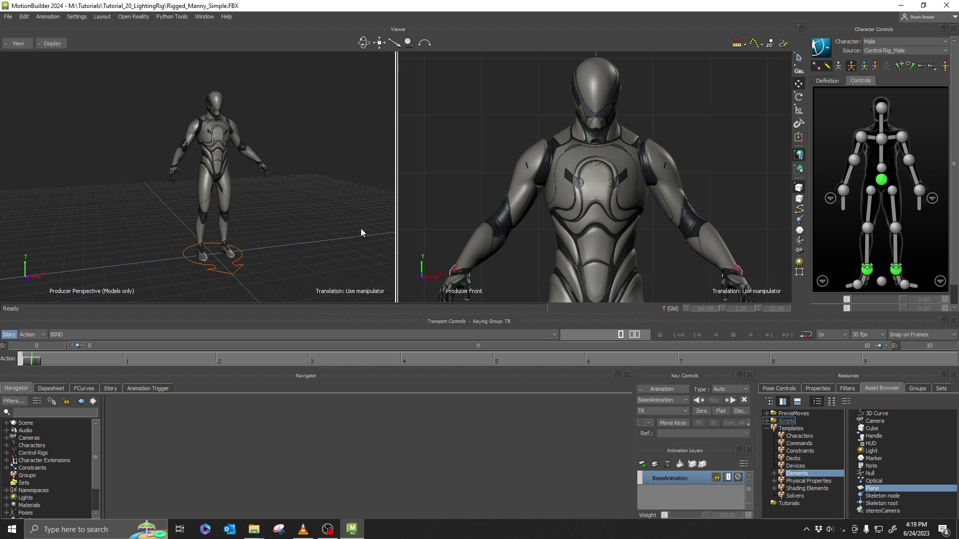
left_click(475, 187)
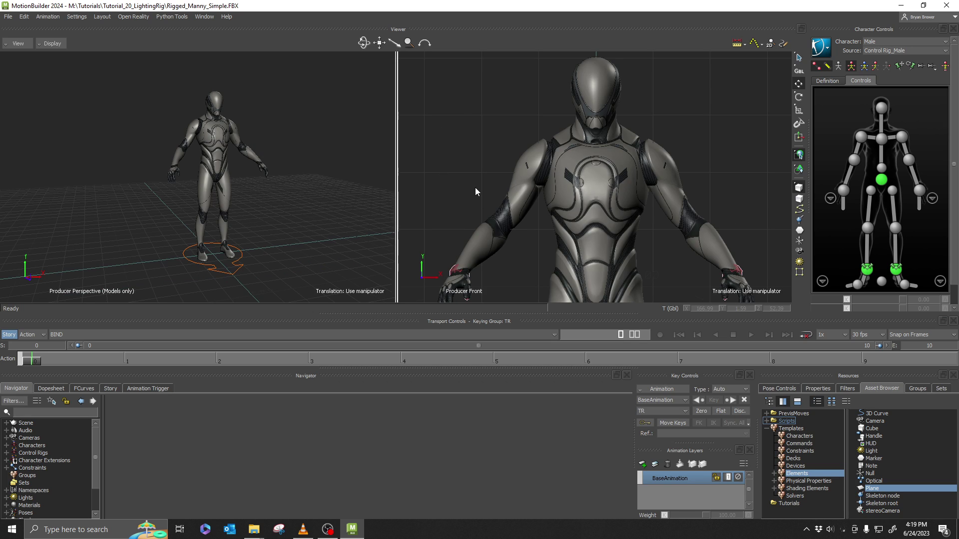
key("ctrl+w")
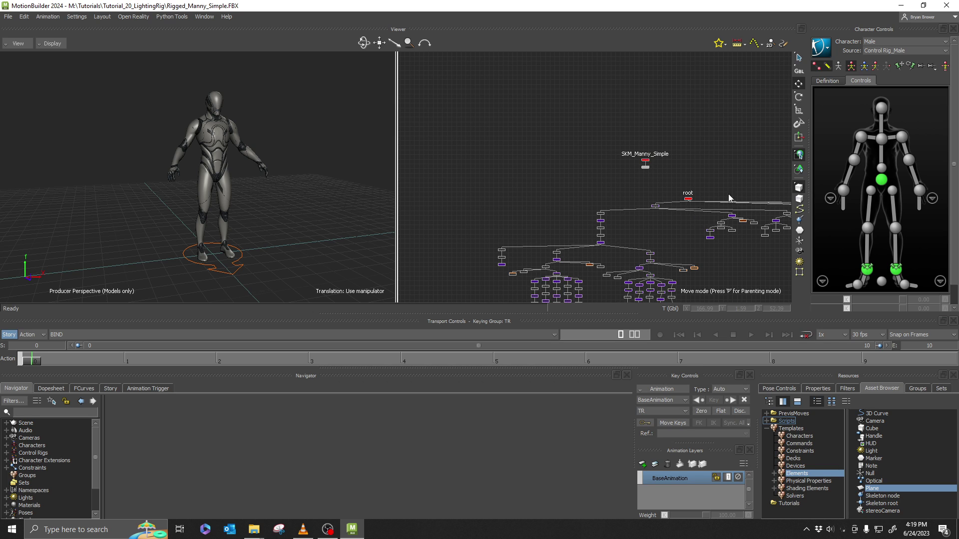
scroll(648, 181, "down", 3)
left_click_drag(666, 158, 572, 157, "shift")
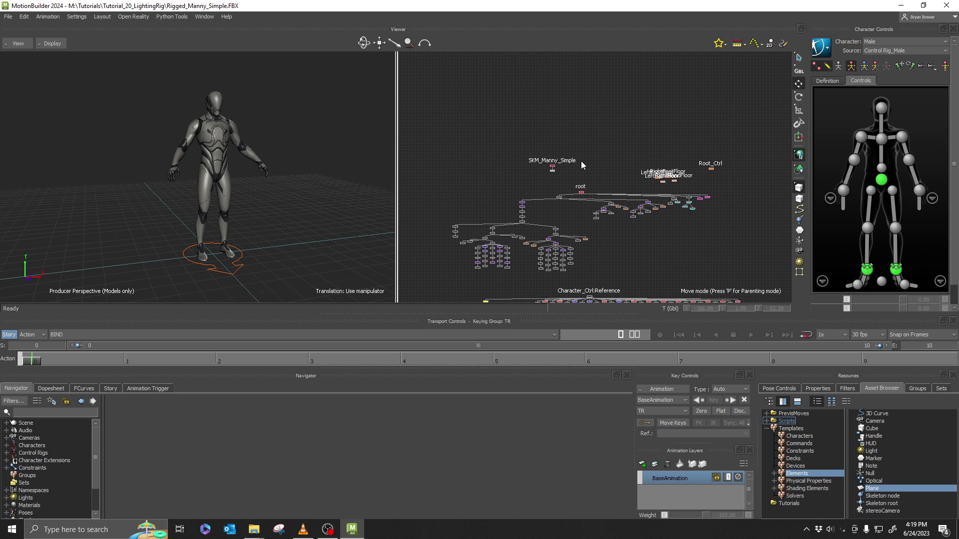
scroll(580, 160, "up", 3)
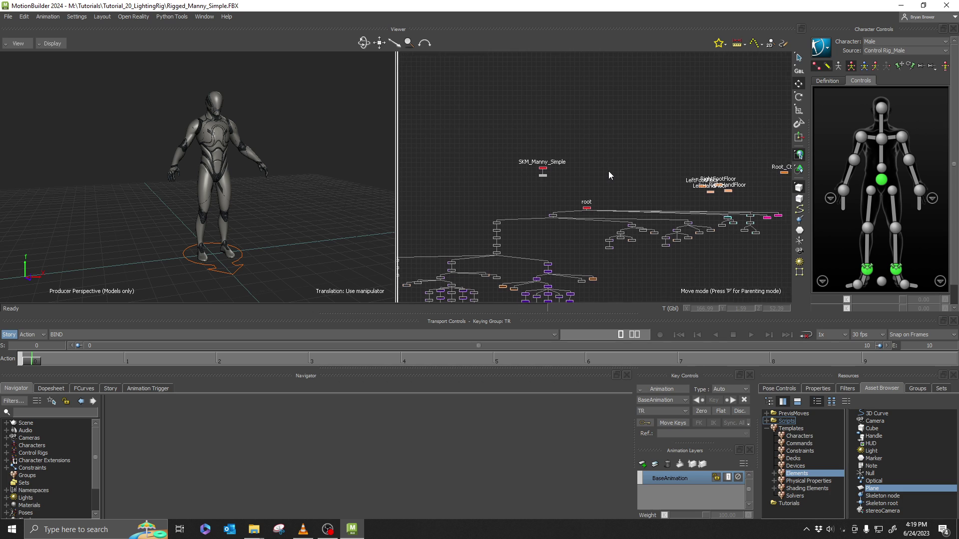
scroll(612, 168, "up", 1)
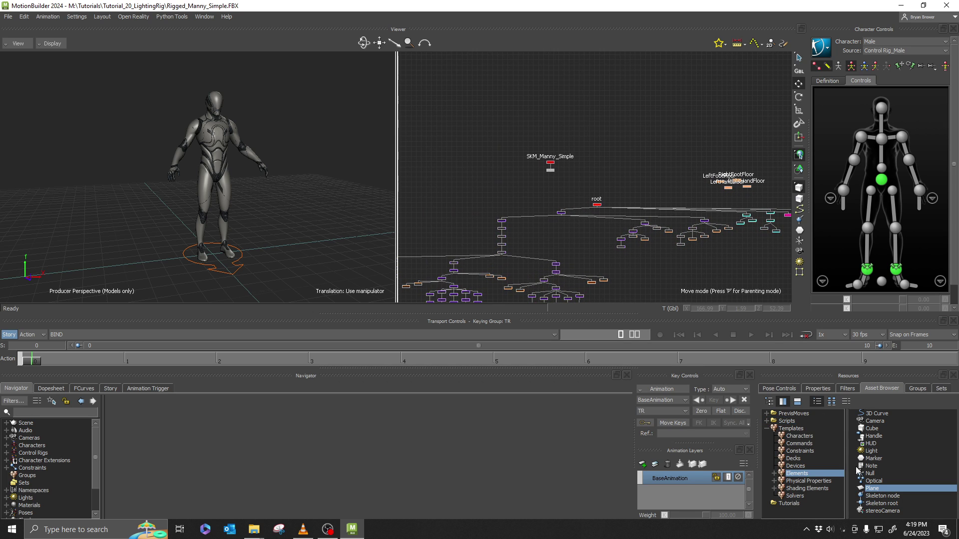
- Add two planes at the world origin by placing them in empty space of the schematic
left_click_drag(862, 488, 587, 93)
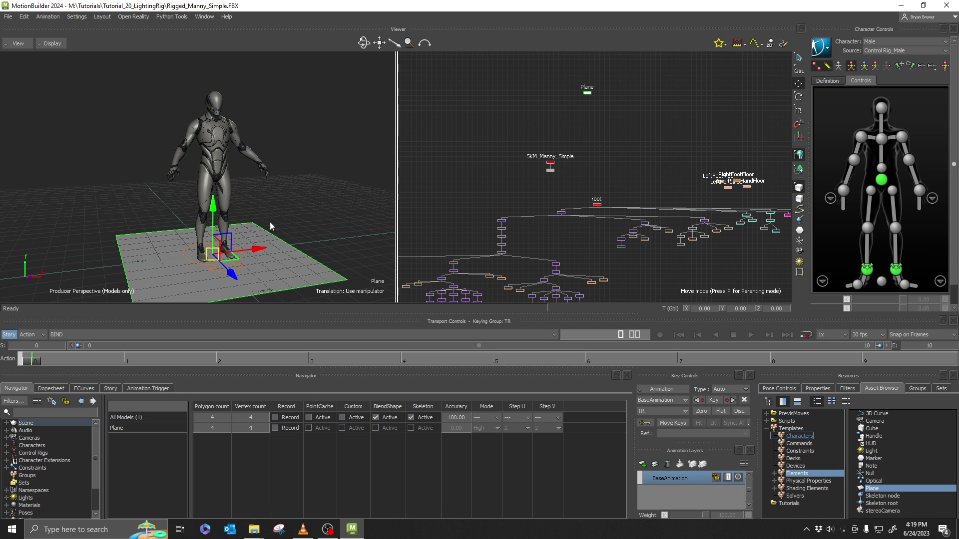
left_click_drag(245, 271, 273, 274, "ctrl")
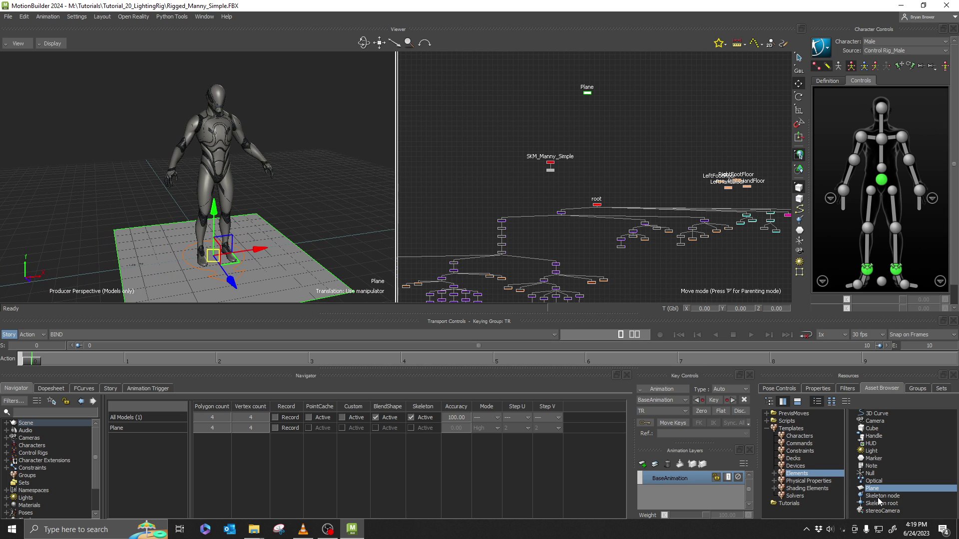
left_click_drag(871, 490, 645, 137)
left_click_drag(620, 86, 618, 185, "shift")
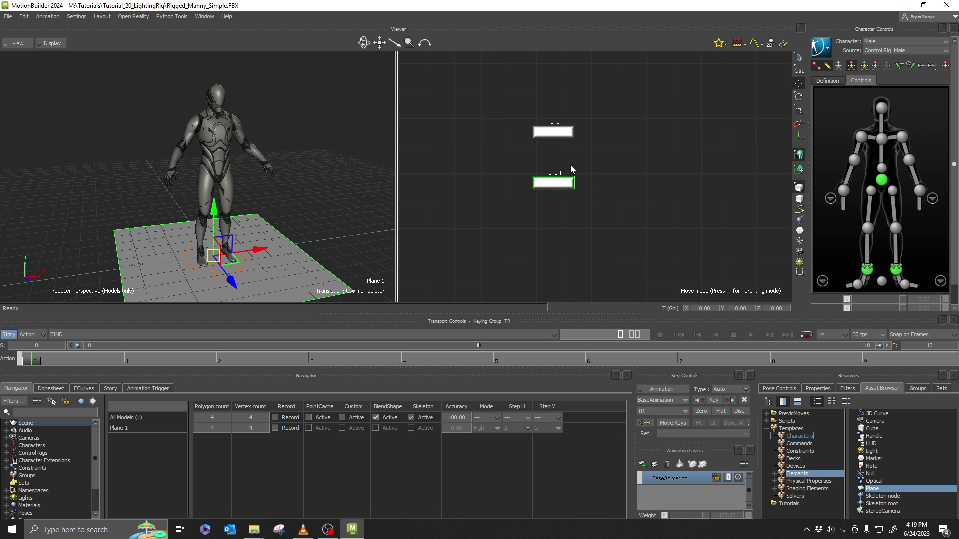
- Parent the second plane under the first plane in the schematic and rename the child plane as Shadow
left_click(565, 133, "ctrl")
right_click(560, 121)
left_click(576, 127)
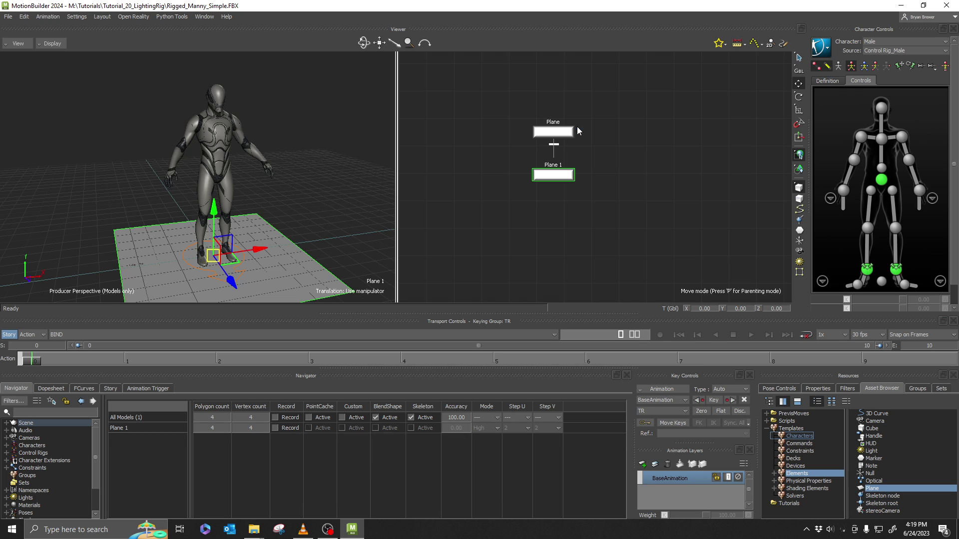
right_click(563, 183)
left_click(603, 250)
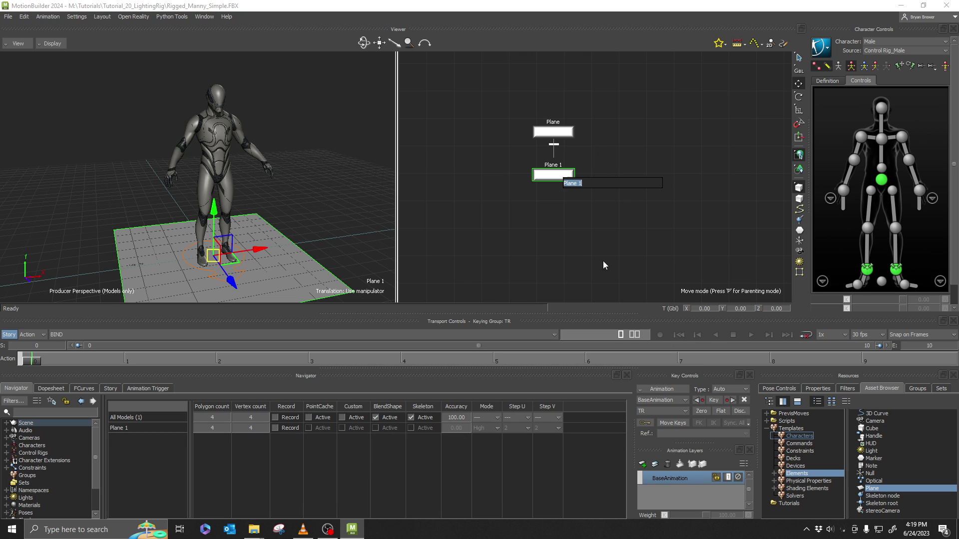
type("Shadow")
key("Return")
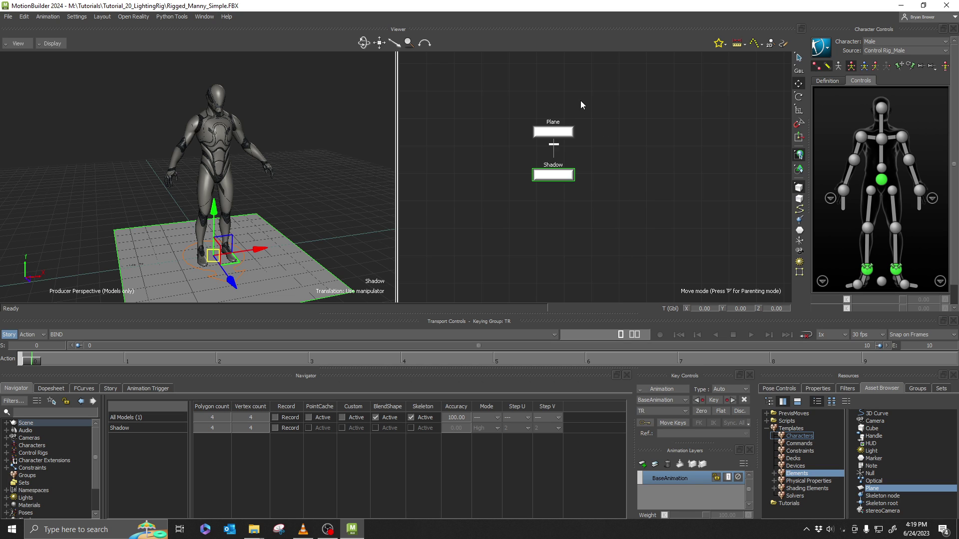
- Set the parent plane's scale to 5 on all axes and clear the selection
left_click(553, 132)
scroll(216, 200, "down", 2)
key("s")
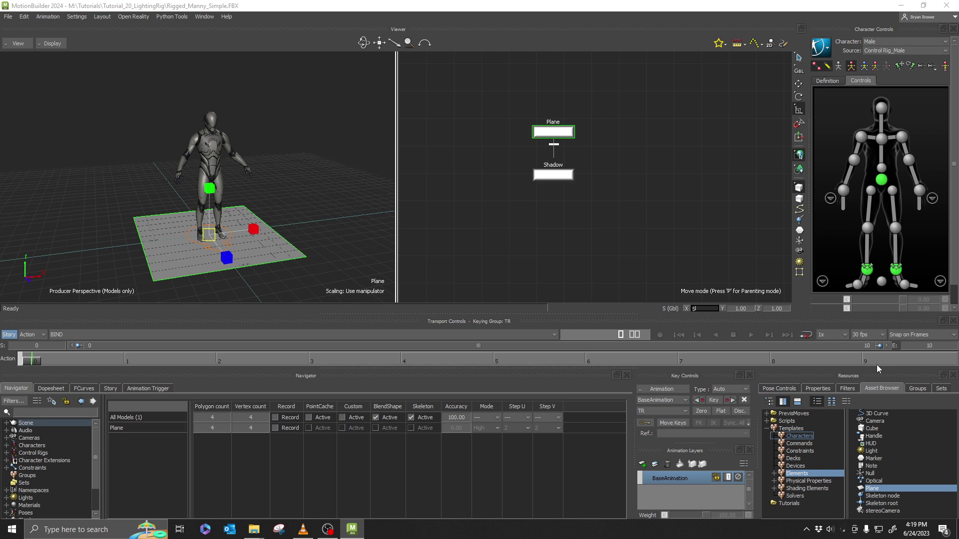
type("5")
key("Return")
left_click_drag(200, 250, 239, 224, "ctrl+shift")
left_click(453, 187)
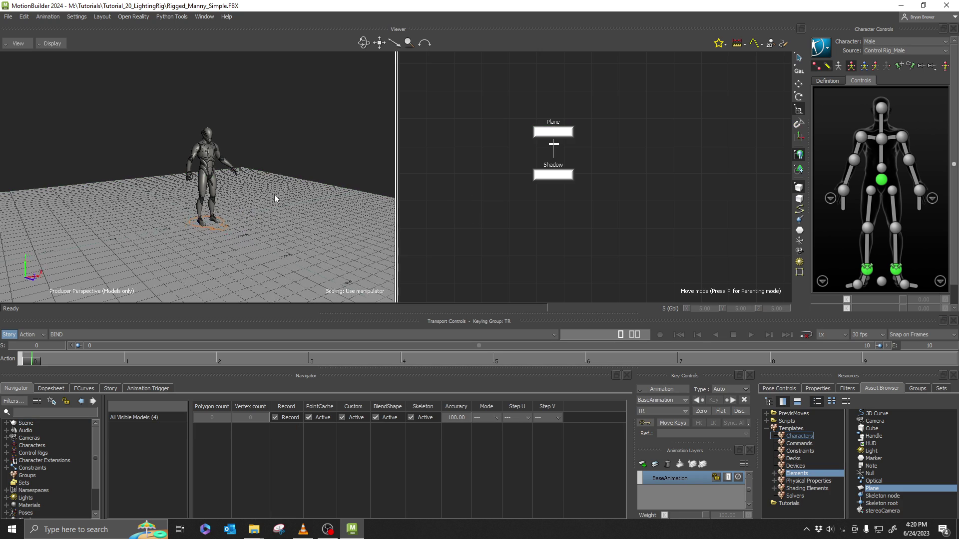
left_click_drag(275, 194, 257, 233, "ctrl")
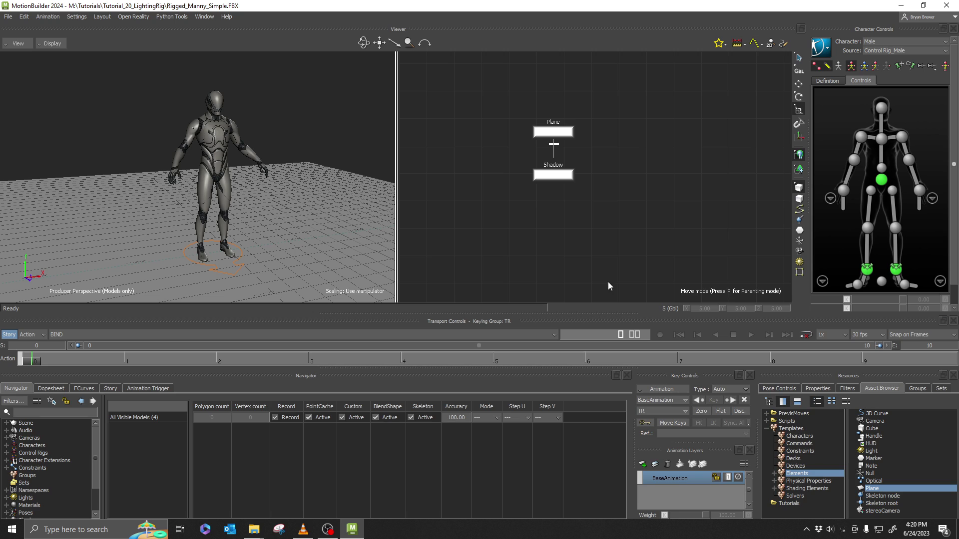
left_click_drag(575, 227, 566, 216, "shift")
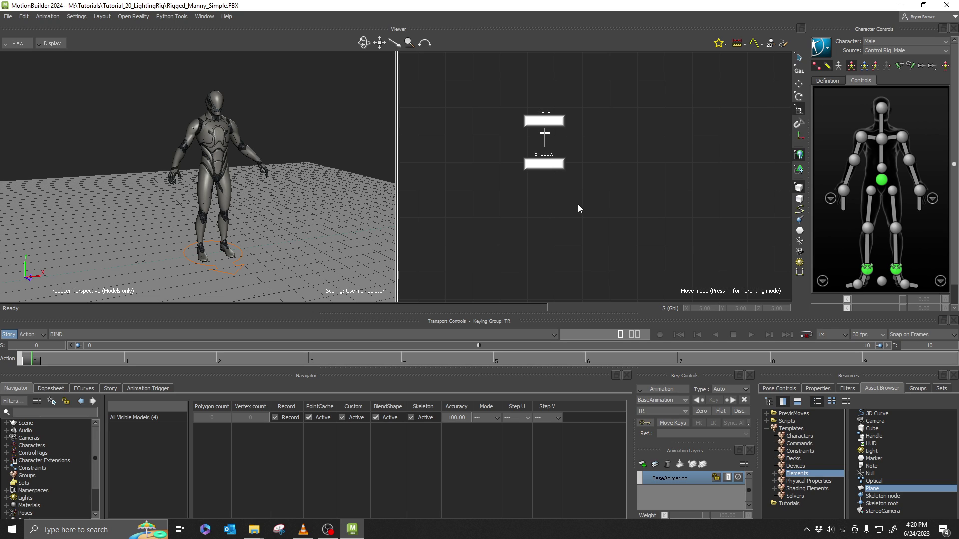
left_click_drag(600, 148, 506, 177)
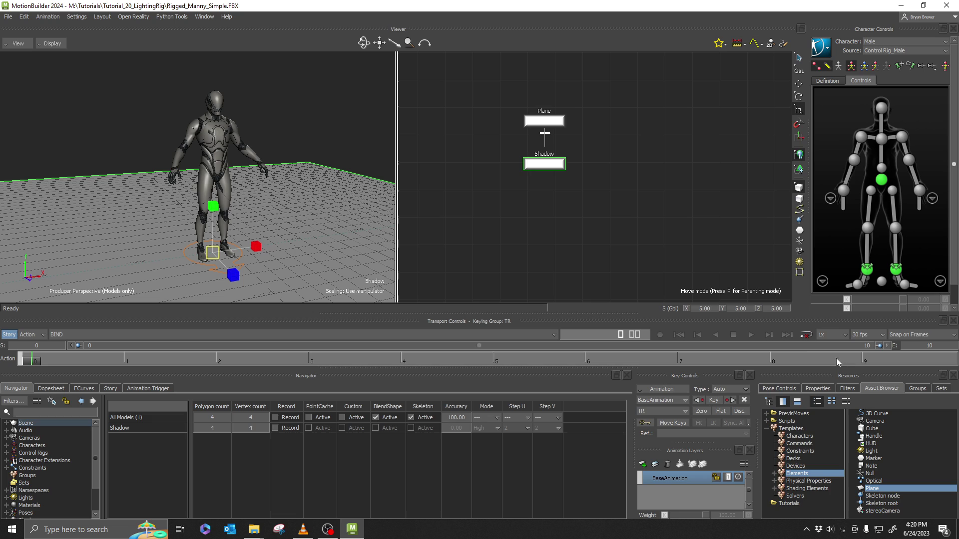
left_click_drag(595, 218, 488, 148)
left_click_drag(585, 81, 491, 139)
left_click(627, 240)
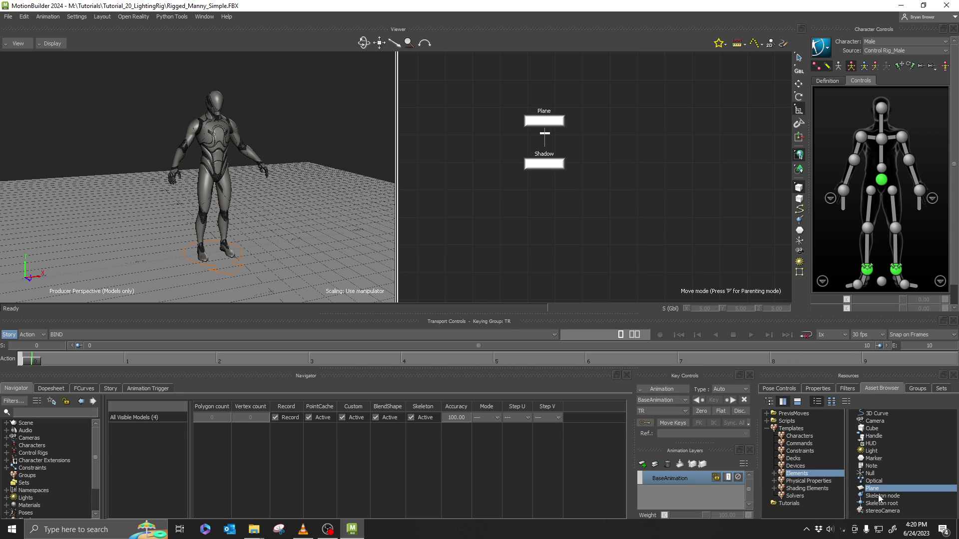
- Add a marker below the two planes in the schematic and switch the perspective view from models-only to normal display
left_click(868, 458)
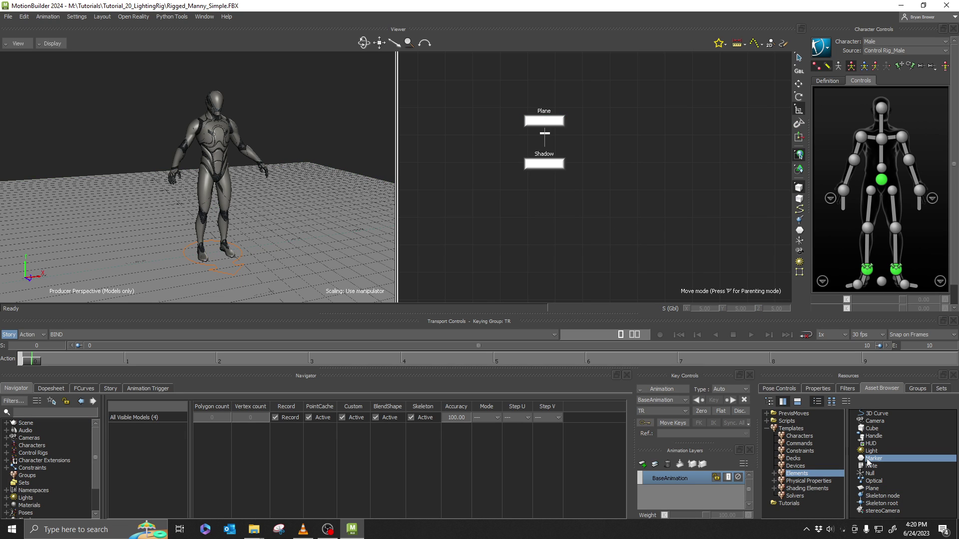
left_click_drag(868, 459, 582, 223)
scroll(280, 296, "up", 3)
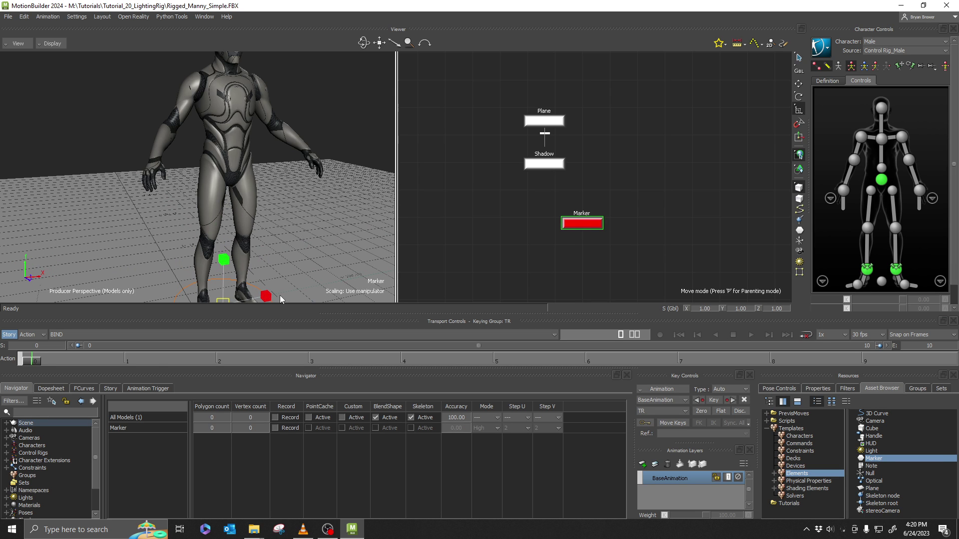
key("ctrl+a")
key("ctrl+a")
mouse_move(277, 266)
left_mouse_down("shift")
mouse_move(272, 227)
mouse_move(273, 251)
left_mouse_up("shift")
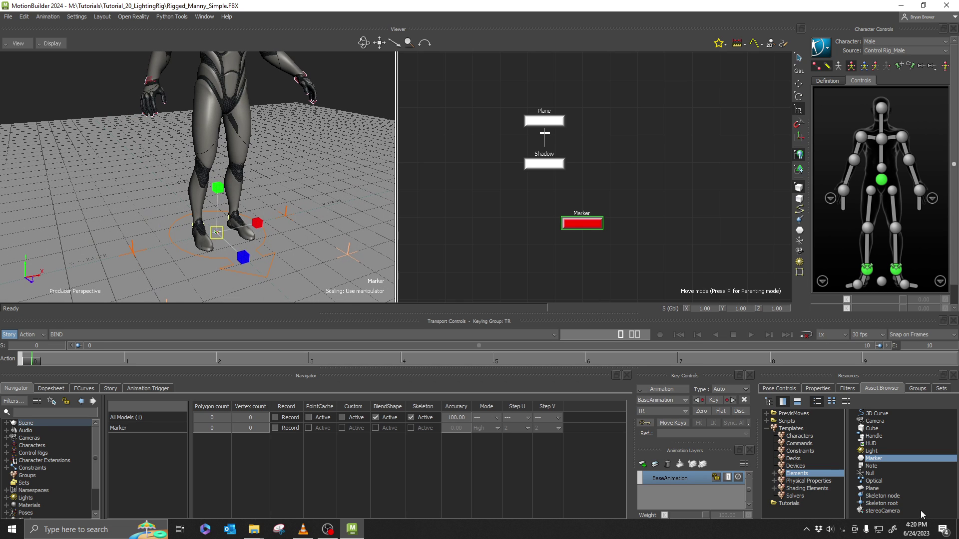
- Set the marker's look to Square in its marker settings and keep only the marker selected
left_click(817, 388)
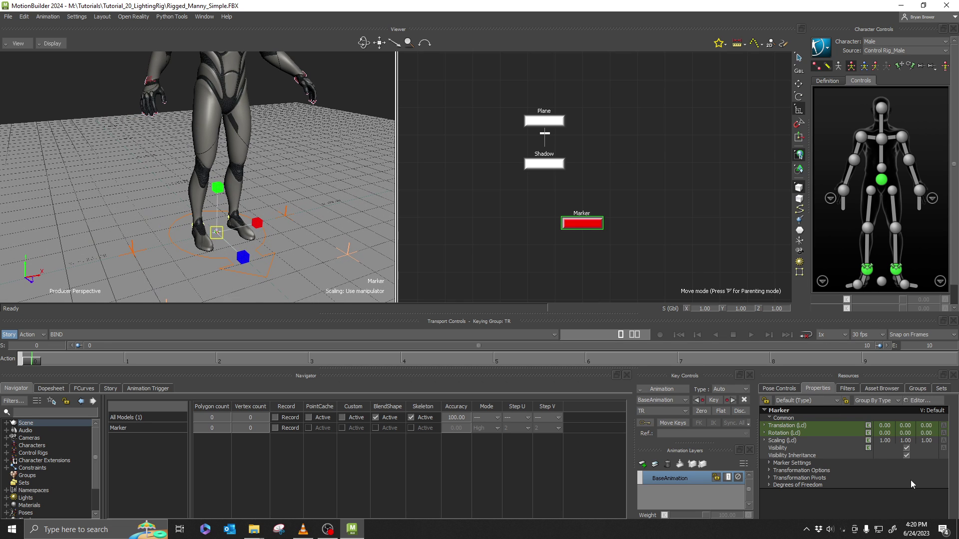
left_click(769, 462)
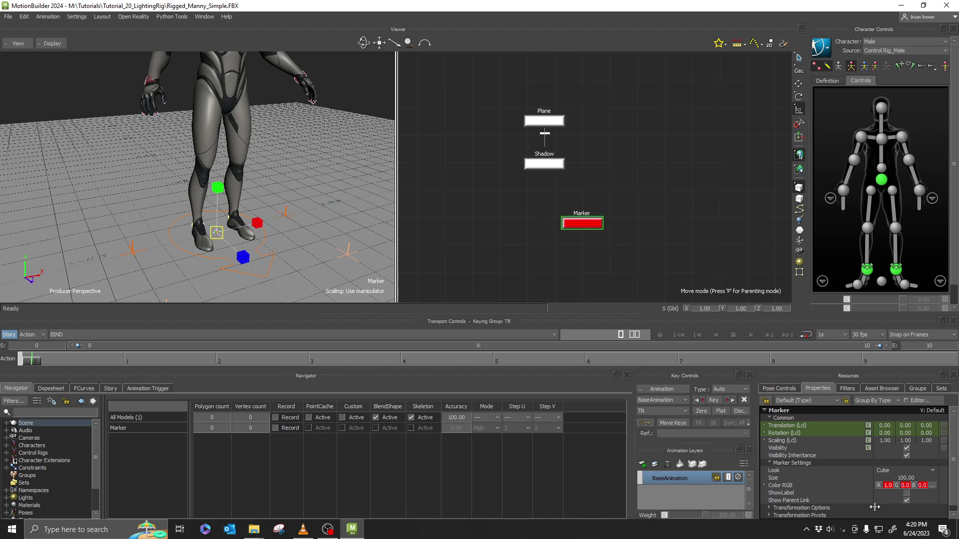
left_click(889, 471)
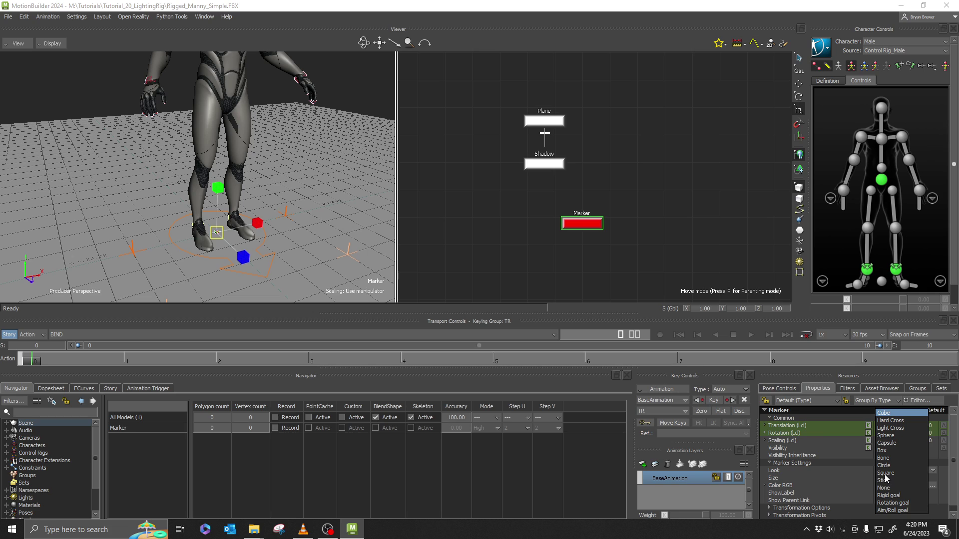
left_click(885, 473)
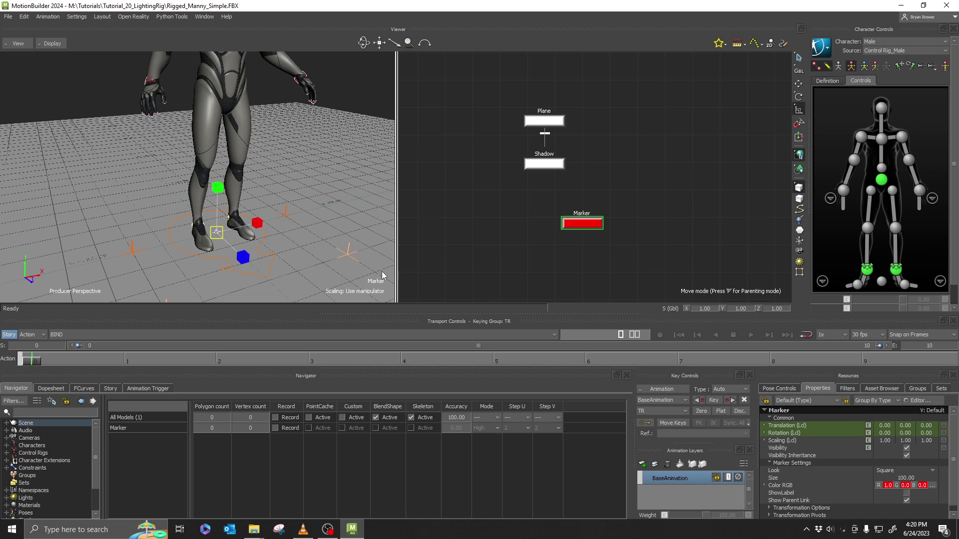
left_click(176, 257)
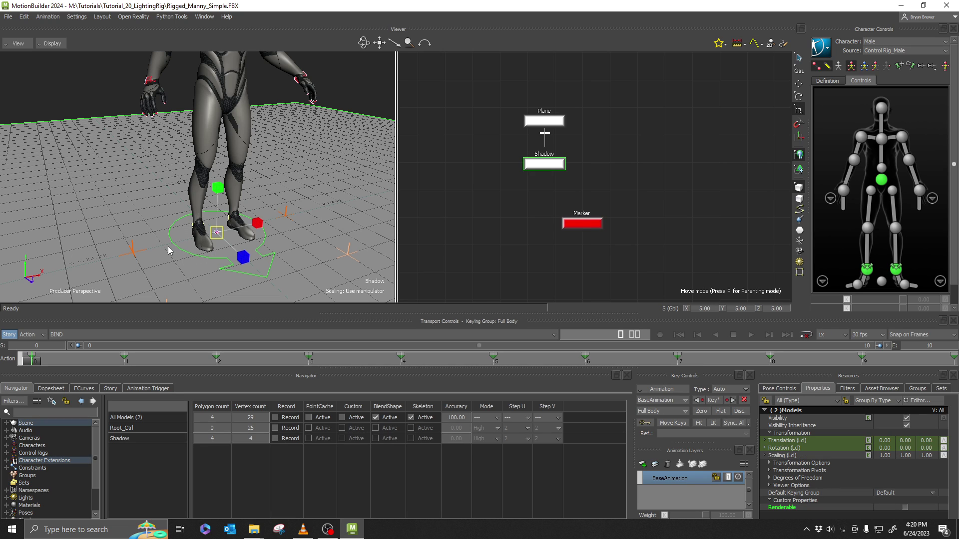
left_click_drag(657, 208, 536, 250)
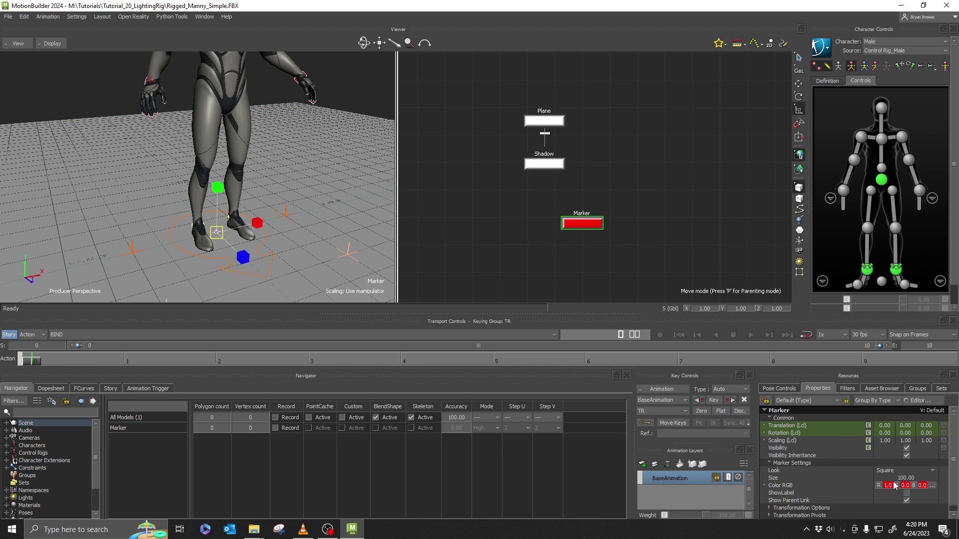
- Enlarge the square marker to a size of about 3605 so it surrounds the character's feet, and clear the selection
mouse_move(883, 480)
left_mouse_down()
mouse_move(958, 479)
mouse_move(955, 510)
left_mouse_up()
mouse_move(290, 265)
left_mouse_down("shift")
mouse_move(304, 253)
mouse_move(316, 285)
mouse_move(292, 240)
left_mouse_up("shift")
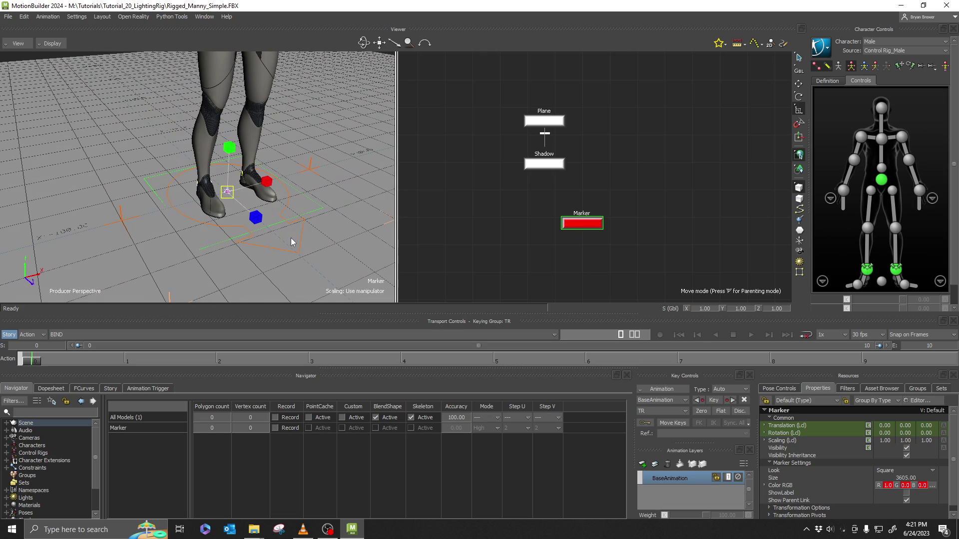
left_click(481, 258)
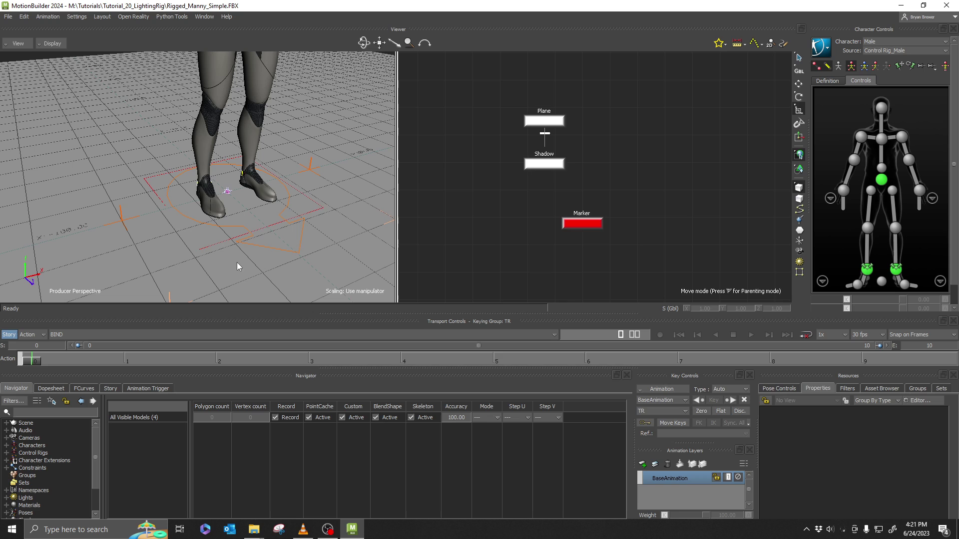
- Change the marker's colour to yellow with a hue of about 52, close the colour picker and deselect the marker
left_click_drag(483, 180, 646, 261)
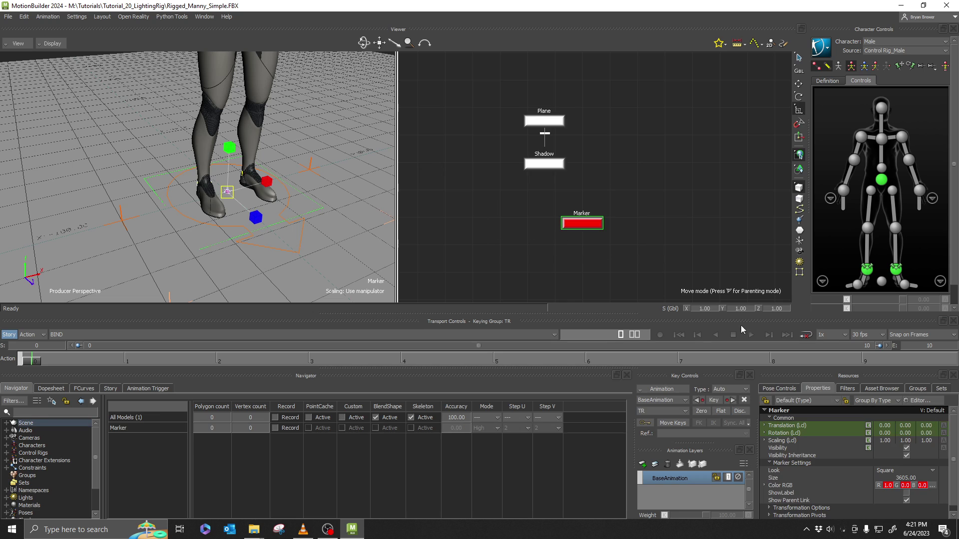
left_click(935, 486)
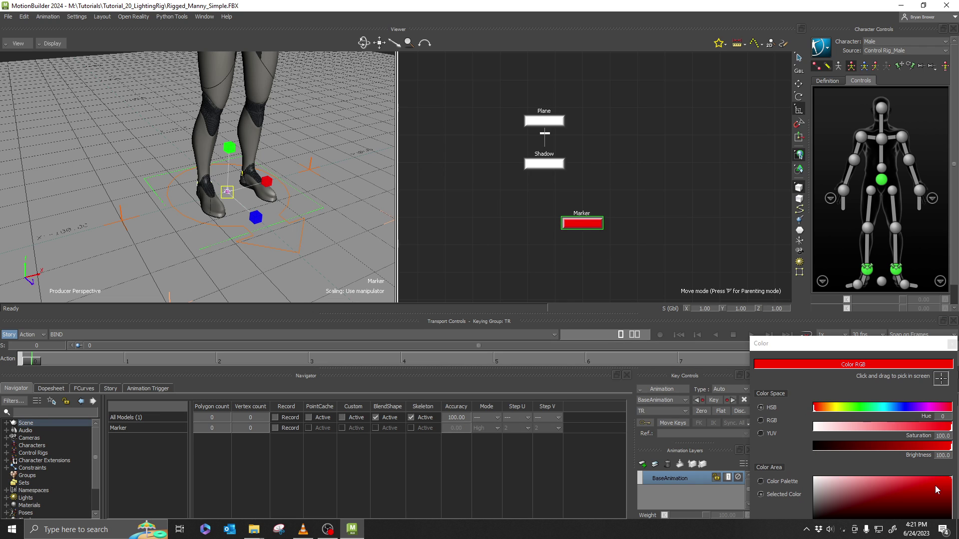
left_click(833, 409)
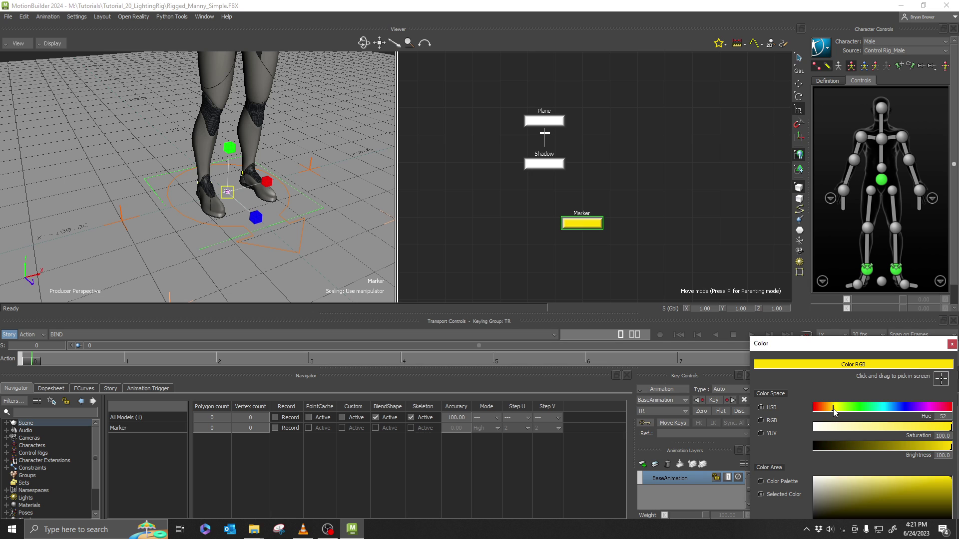
left_click(952, 344)
left_click(624, 193)
mouse_move(272, 240)
left_mouse_down("ctrl+shift")
mouse_move(291, 230)
mouse_move(281, 222)
mouse_move(280, 235)
mouse_move(247, 236)
mouse_move(265, 233)
left_mouse_up("ctrl+shift")
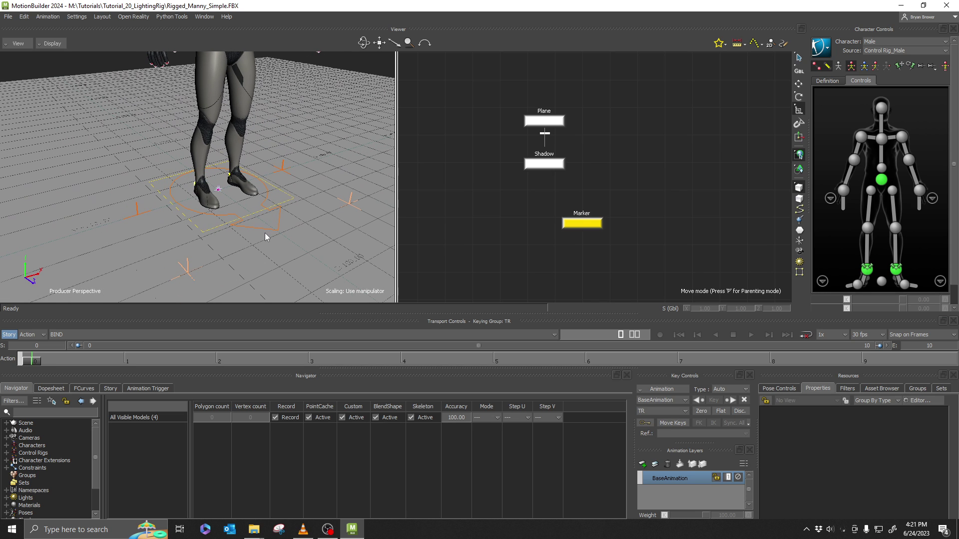
- Add four Light elements below the marker in the schematic and finish the insertion
left_click(881, 389)
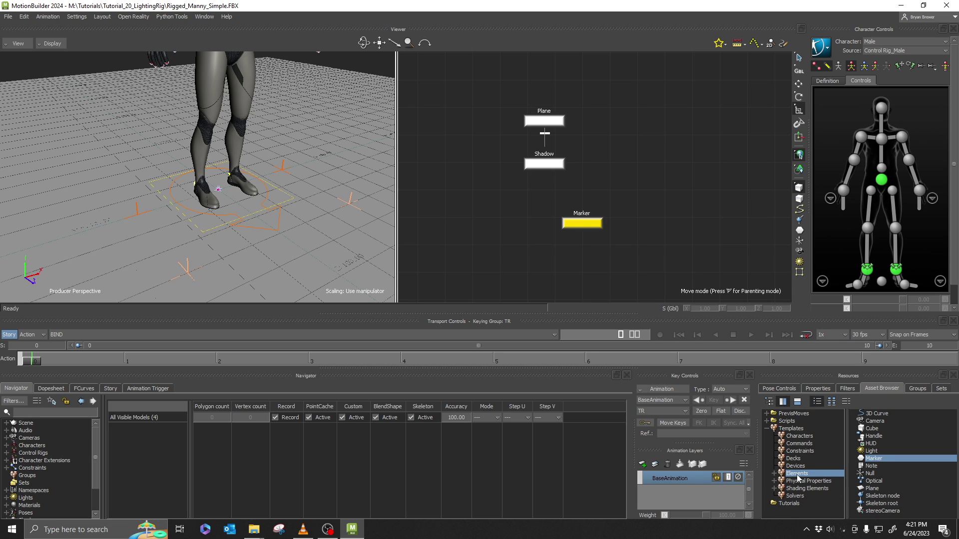
left_click(872, 451)
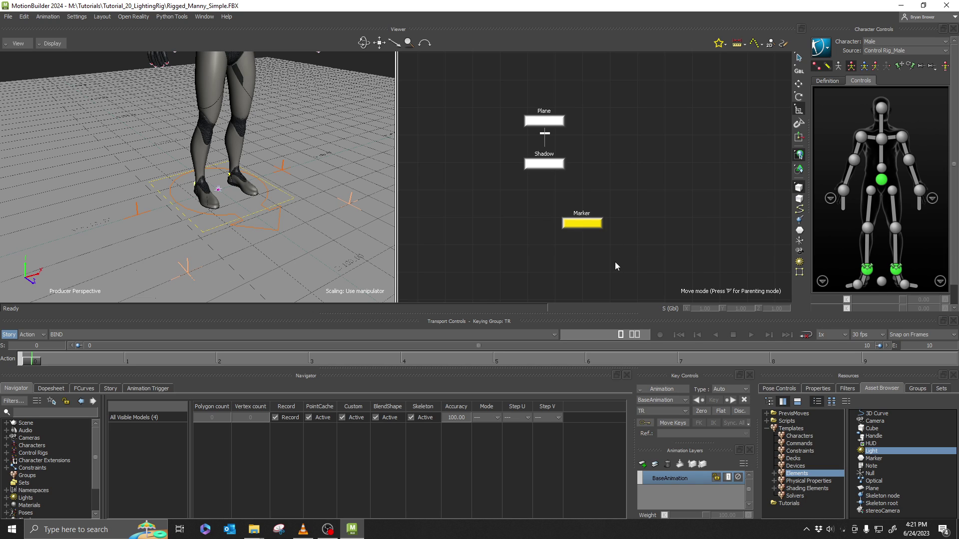
left_click_drag(628, 253, 647, 231, "shift")
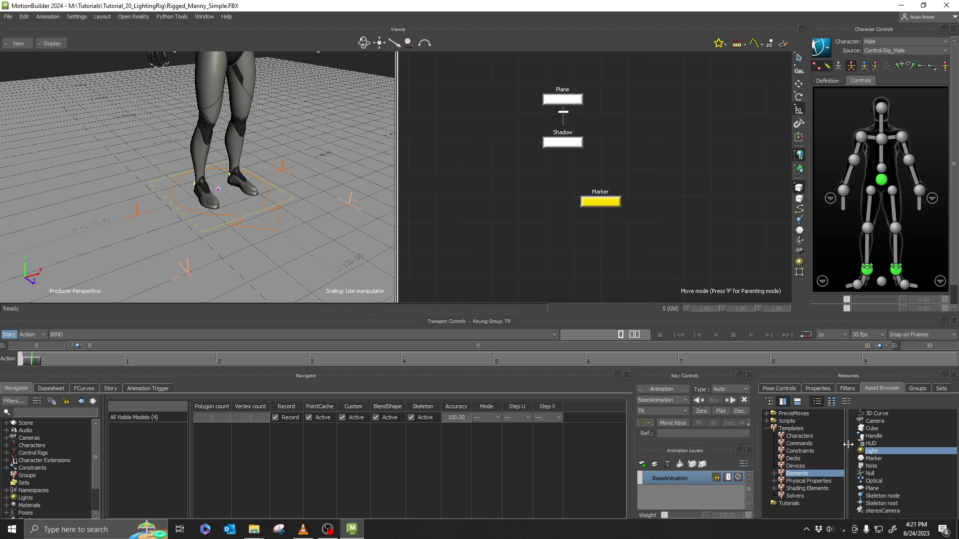
double_click(869, 451)
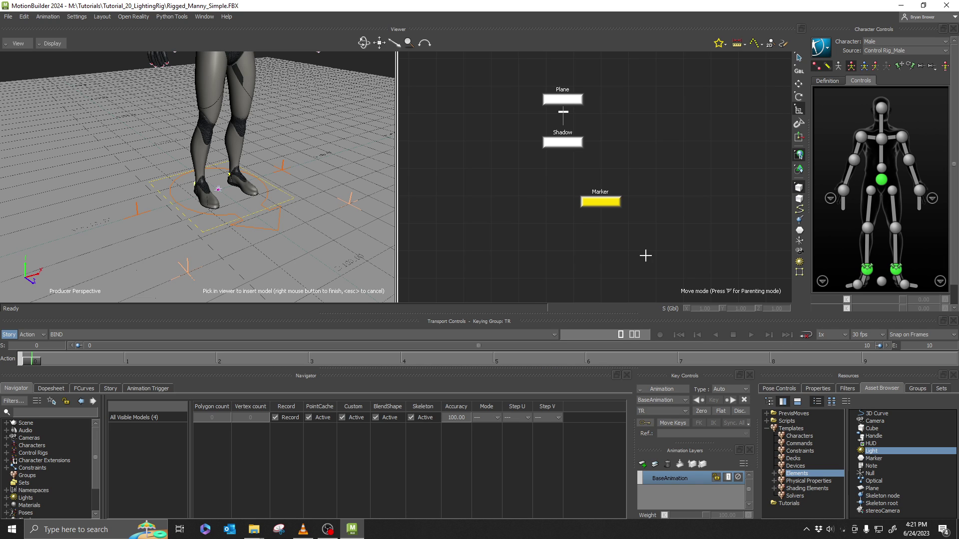
left_click(525, 233)
left_click(556, 255)
left_click(587, 232)
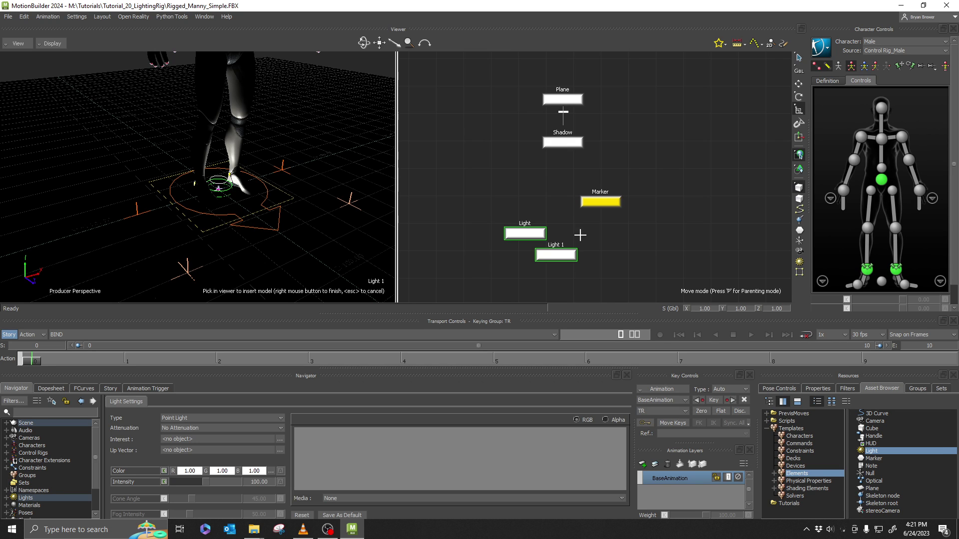
left_click(630, 262)
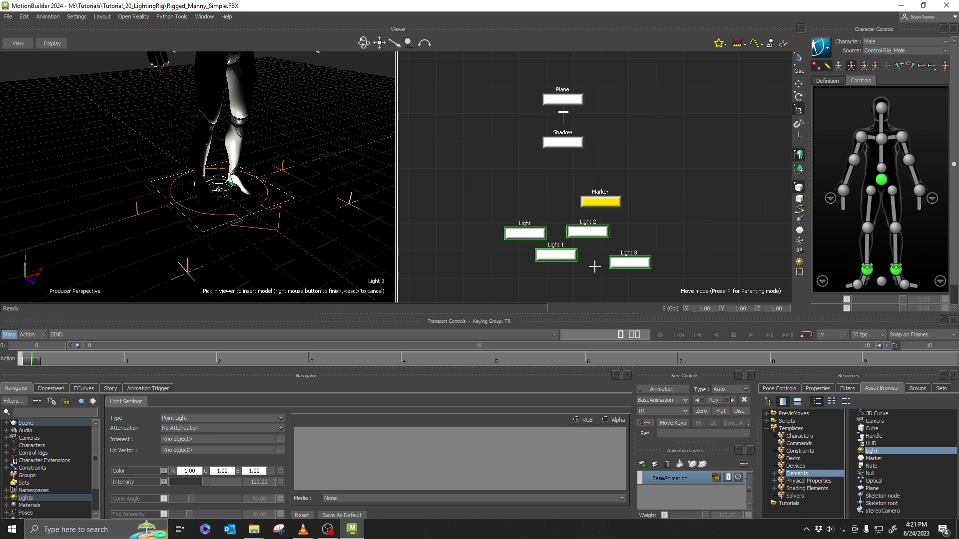
right_click(594, 271)
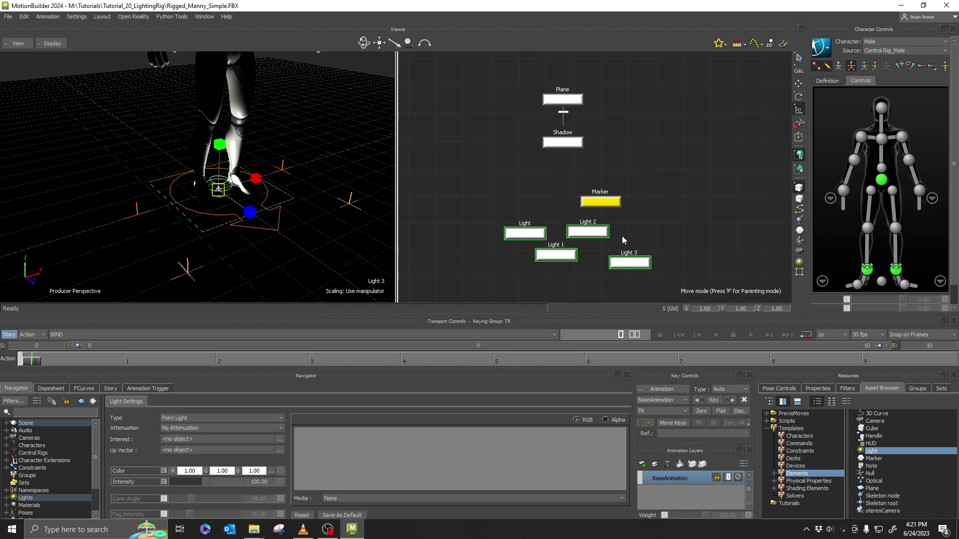
- Select only the first light in the schematic and rename it Light Main
right_click(528, 234)
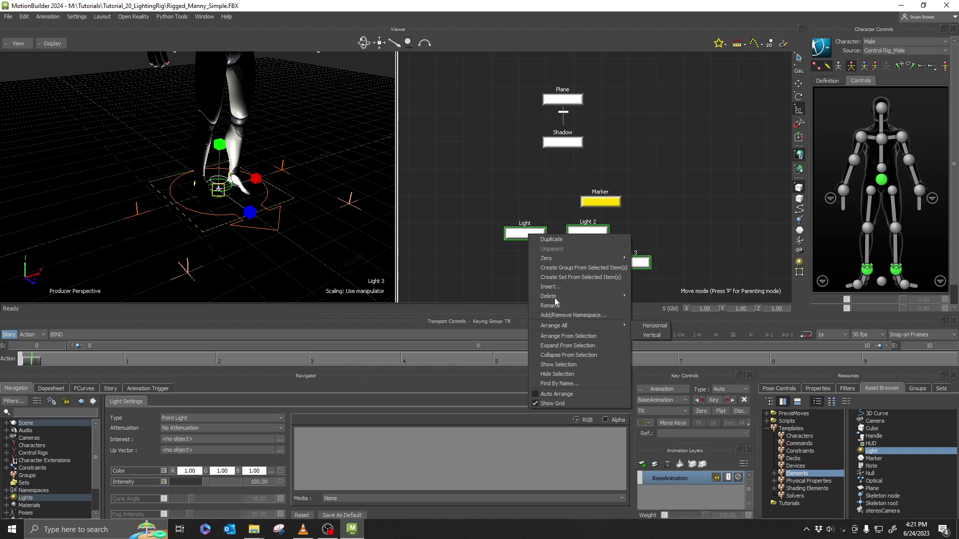
left_click(494, 285)
left_click(503, 255)
left_click(516, 237)
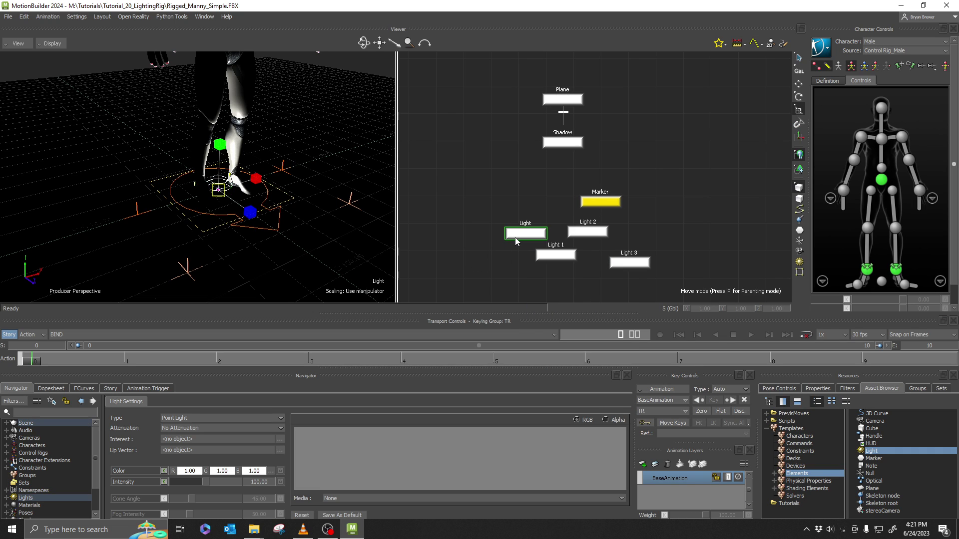
right_click(516, 238)
left_click(548, 313)
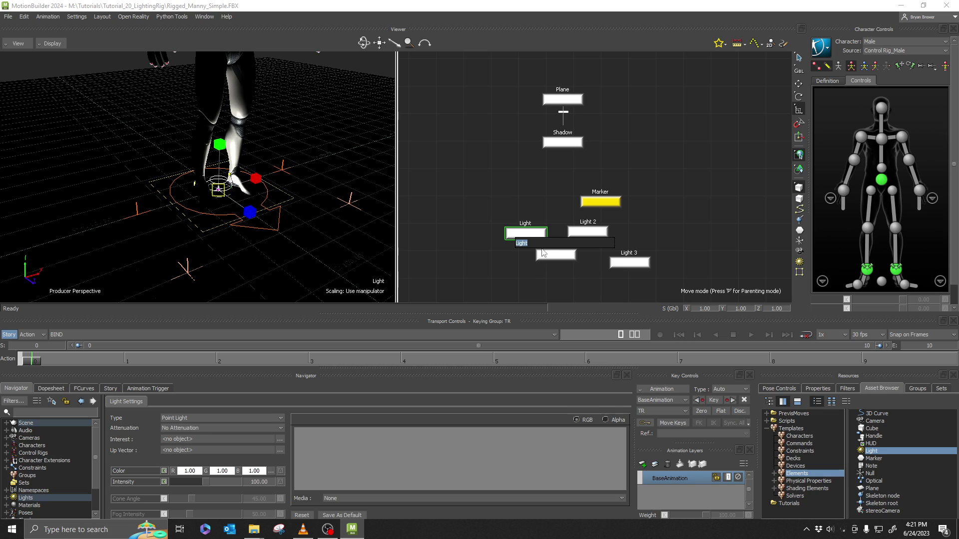
key("End")
key("Return")
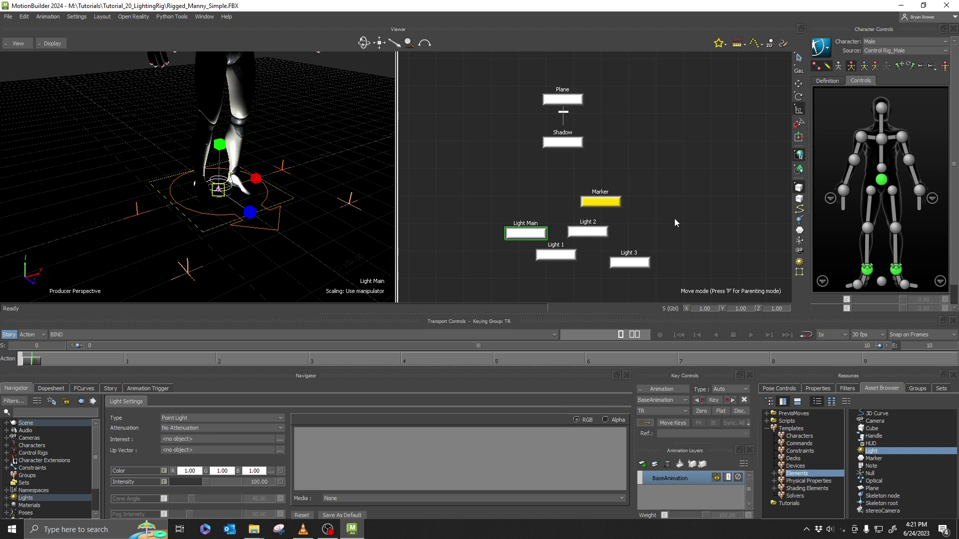
- Rename Light 2 in the schematic as Light Rim
left_click(590, 233)
right_click(590, 237)
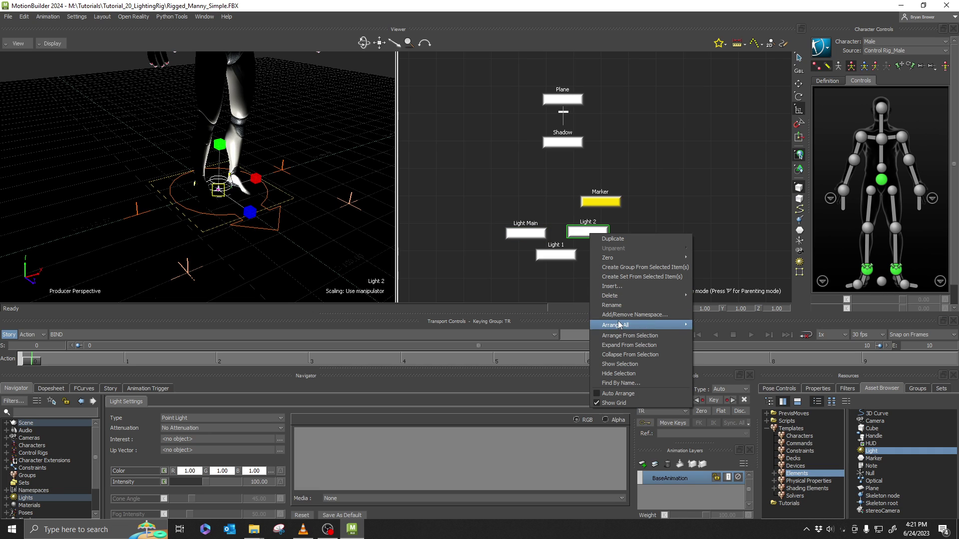
left_click(663, 314)
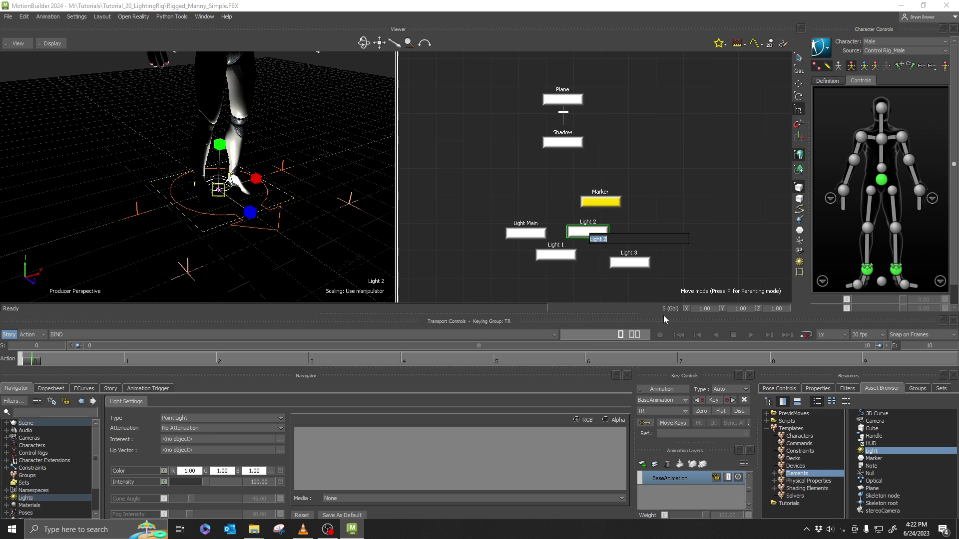
key("End")
key("BackSpace")
type("Rim")
key("Return")
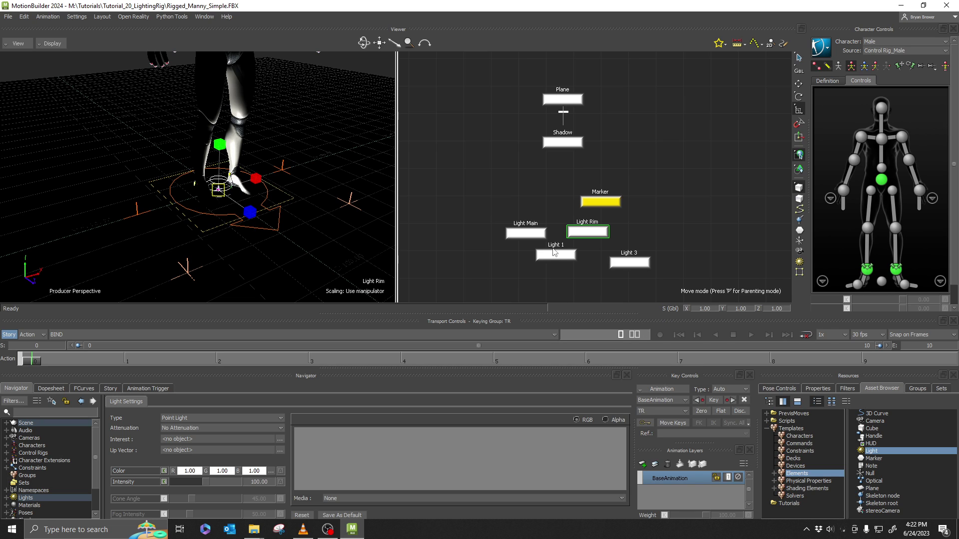
- Rename Light 1 in the schematic as Light Back
left_click(554, 256)
right_click(554, 254)
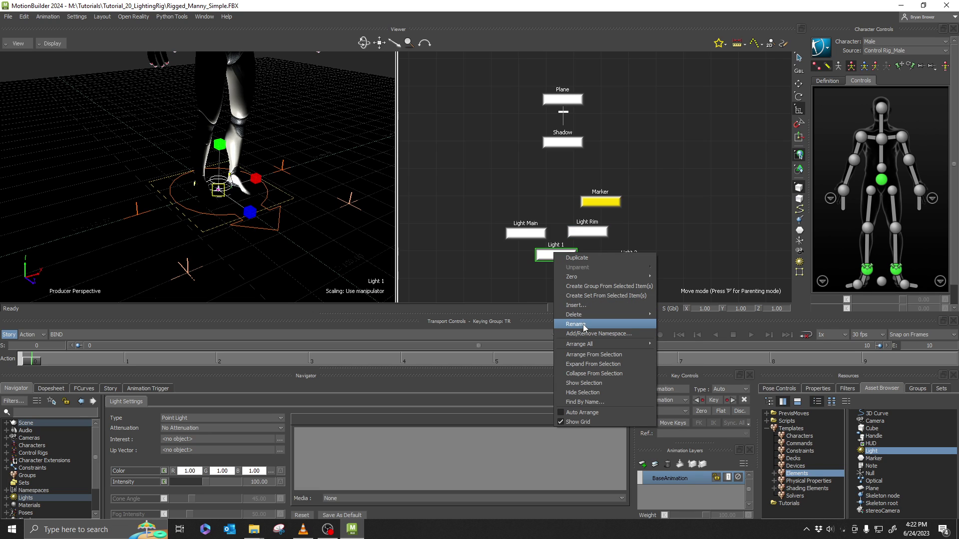
left_click(576, 324)
double_click(568, 258)
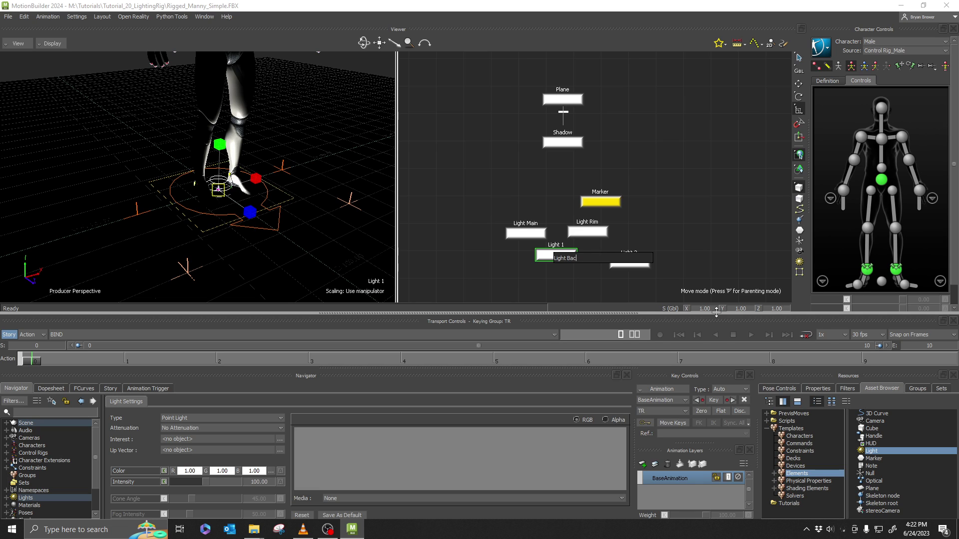
key("Return")
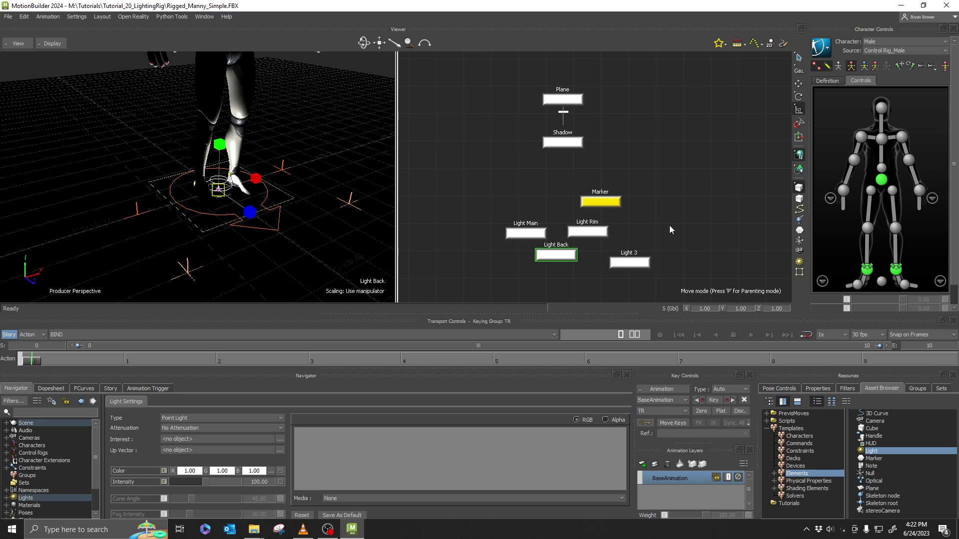
- Rename Light 3 in the schematic as Light Fill
left_click(635, 269)
right_click(636, 271)
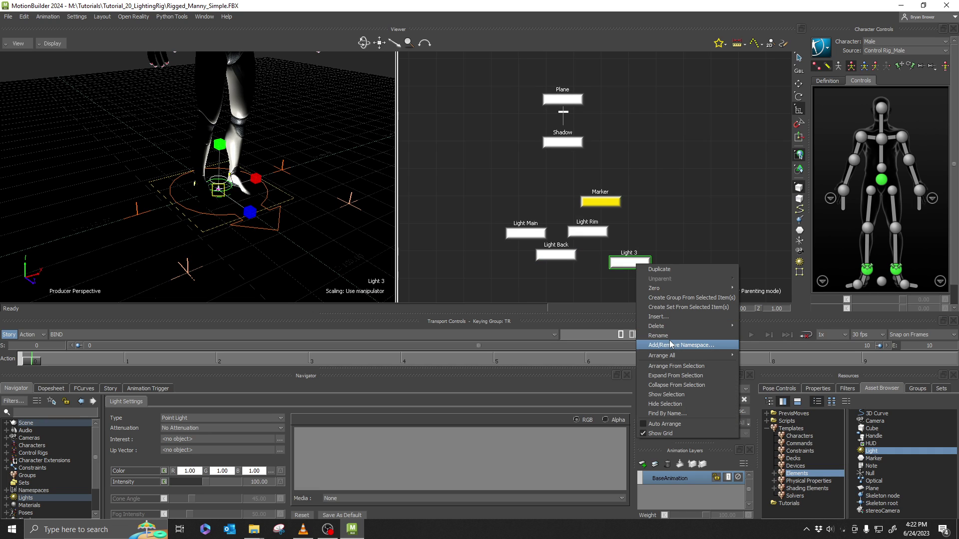
left_click(649, 335)
double_click(665, 273)
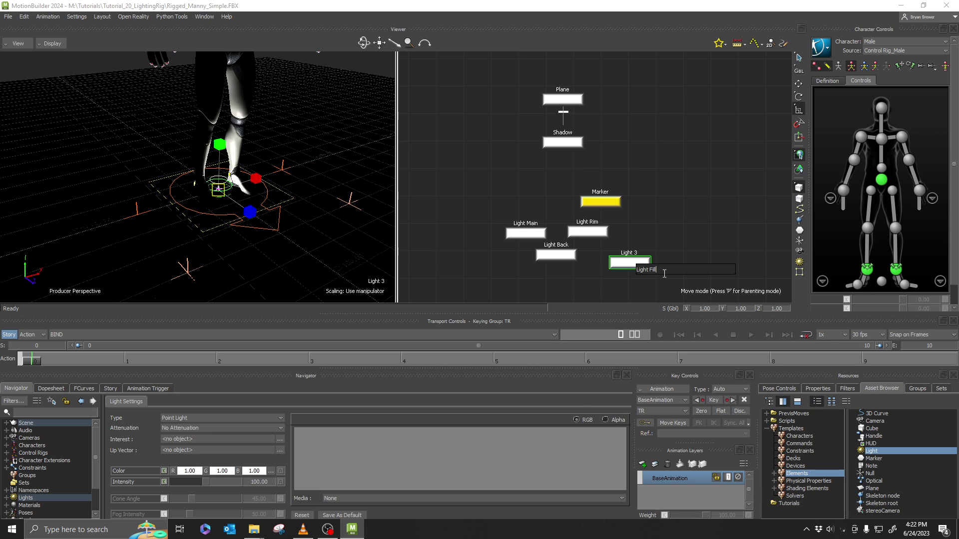
type("Fill")
key("Return")
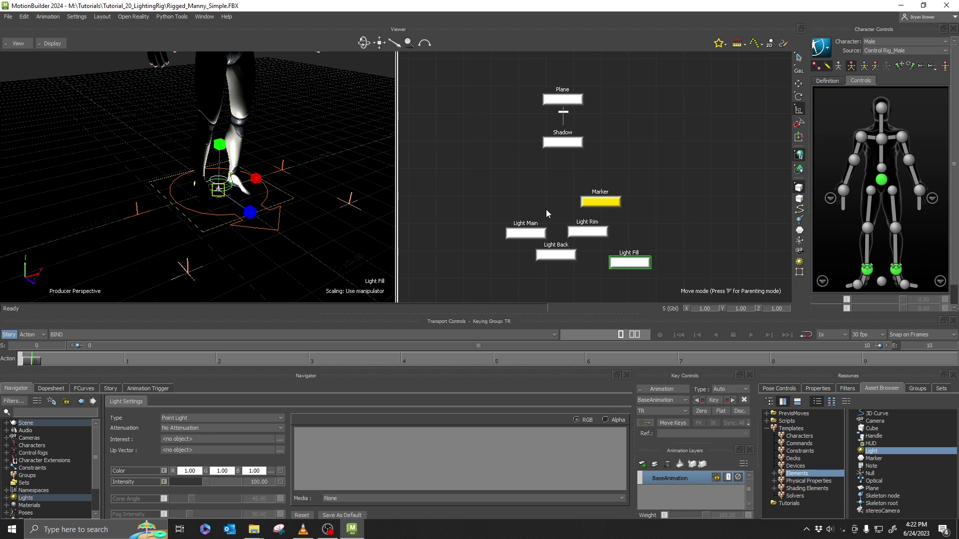
- Parent the Main, Rim, Back and Fill lights under the yellow marker in the schematic
left_click(515, 234)
left_click(573, 229, "shift")
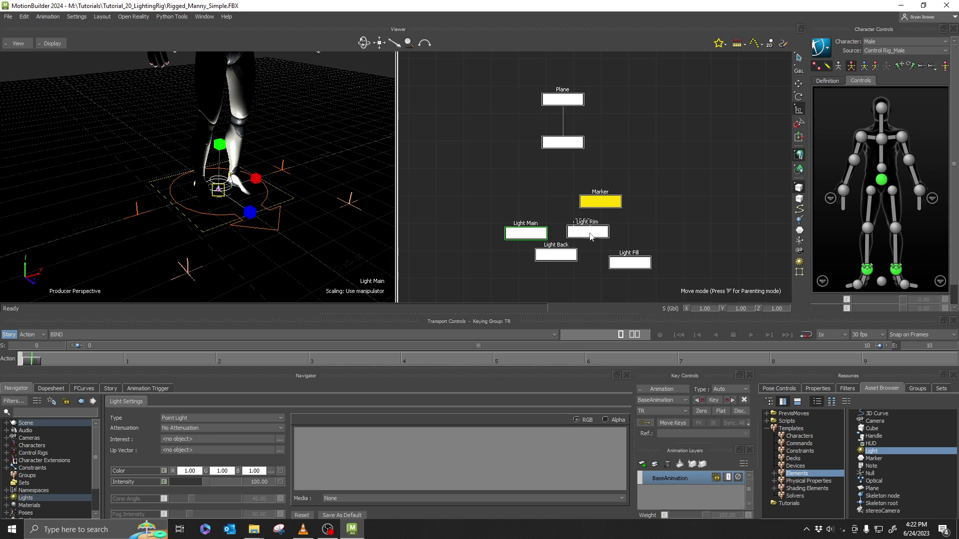
left_click(559, 252, "shift")
left_click(639, 266, "shift")
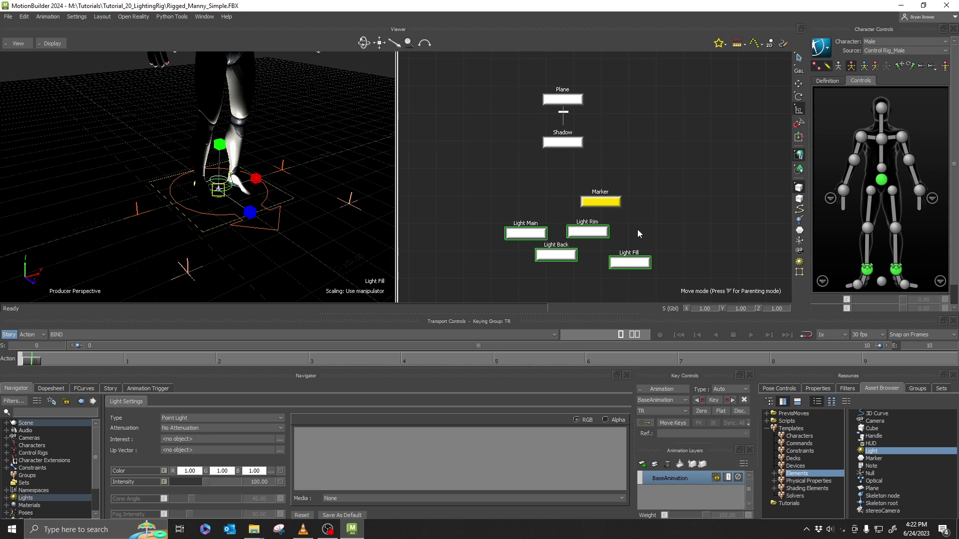
left_click(615, 202, "shift")
right_click(613, 201)
left_click(624, 195)
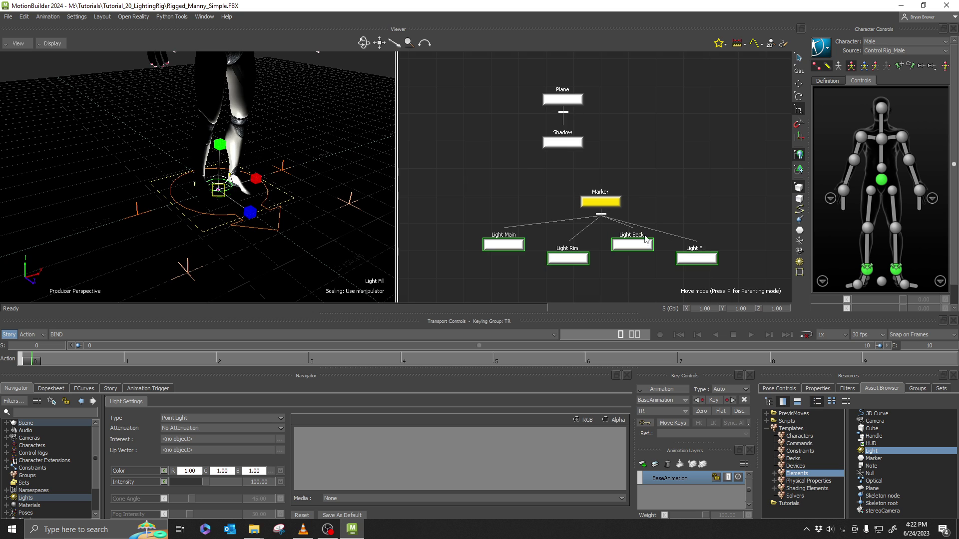
- Move Light Main up, in front and to the side of the character, to about X -291, Y 272, Z 294
left_click_drag(518, 218, 488, 265)
left_click_drag(353, 212, 202, 155, "ctrl+shift")
key("t")
left_click_drag(234, 221, 122, 68)
left_click_drag(202, 143, 79, 184, "ctrl+shift")
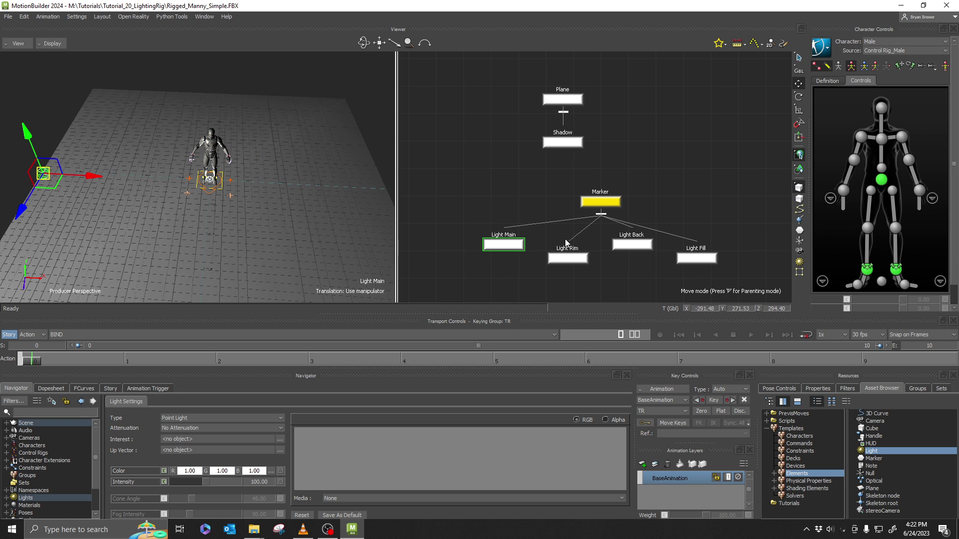
- Raise Light Main well above the character and shift it slightly farther out, to about X -334 and Y 614
left_click(566, 256)
left_click_drag(221, 171, 255, 138, "ctrl+shift")
left_click_drag(104, 90, 56, 131)
left_click_drag(67, 72, 57, 5)
left_click_drag(198, 150, 154, 191, "ctrl")
left_click_drag(153, 108, 136, 39)
left_click_drag(212, 160, 313, 227, "ctrl")
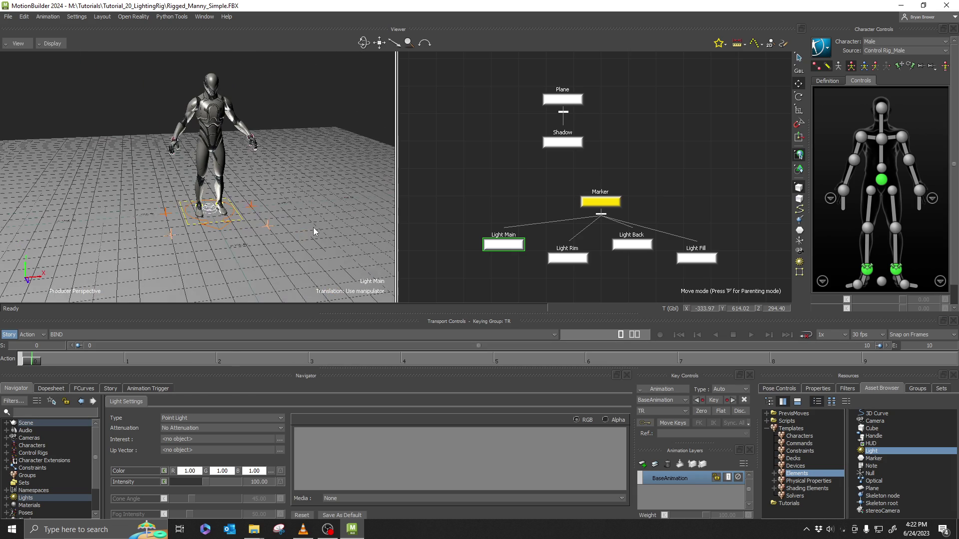
- Move Light Rim far out to the character's side and slightly up, to about X 1431, Y 121, Z 0
left_click(564, 258)
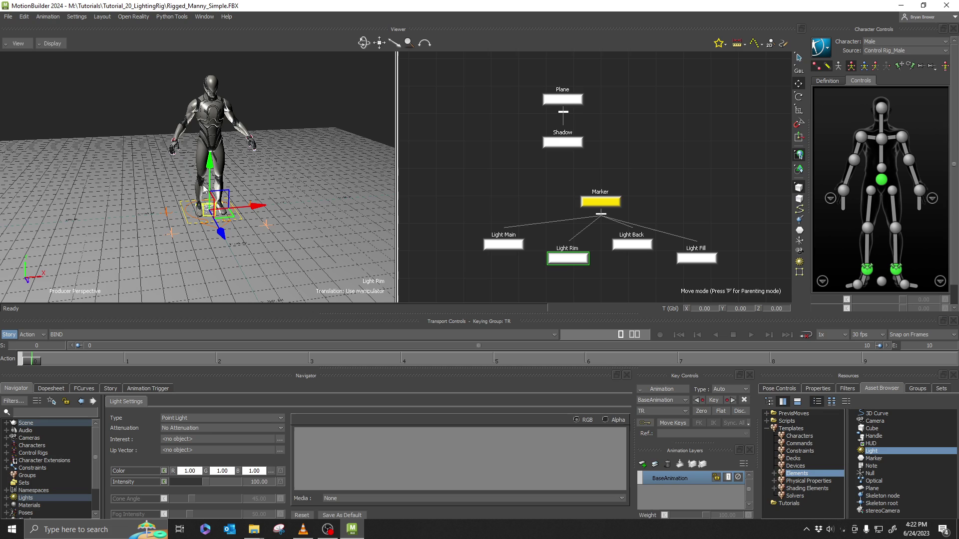
left_click_drag(204, 188, 560, 157)
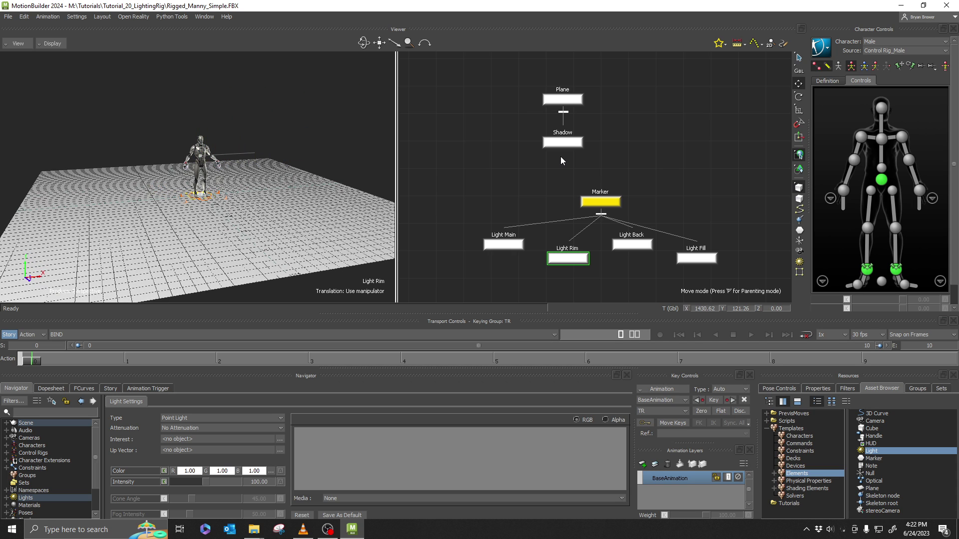
- Move Light Back up and far behind the character, to about X -274, Y 63, Z -1083
left_click(631, 243)
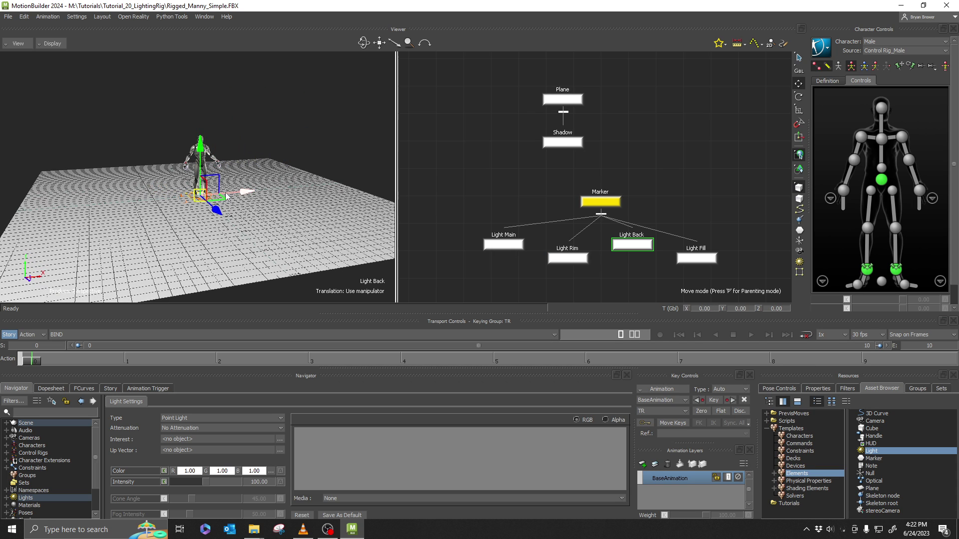
left_click_drag(200, 141, 200, 122)
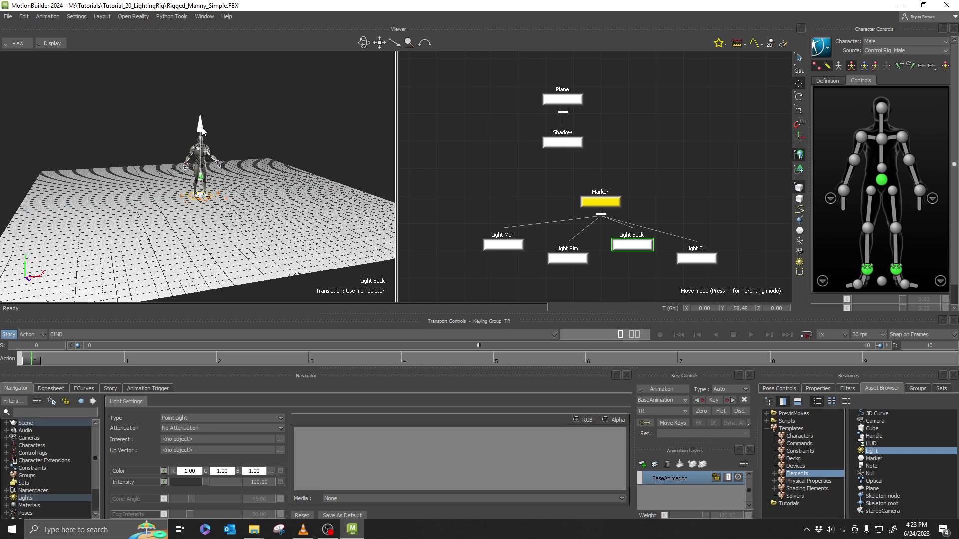
mouse_move(200, 175)
left_mouse_down()
mouse_move(179, 152)
mouse_move(111, 125)
mouse_move(105, 138)
mouse_move(175, 174)
mouse_move(222, 189)
mouse_move(202, 170)
mouse_move(240, 185)
mouse_move(260, 208)
left_mouse_up()
scroll(160, 167, "down", 5)
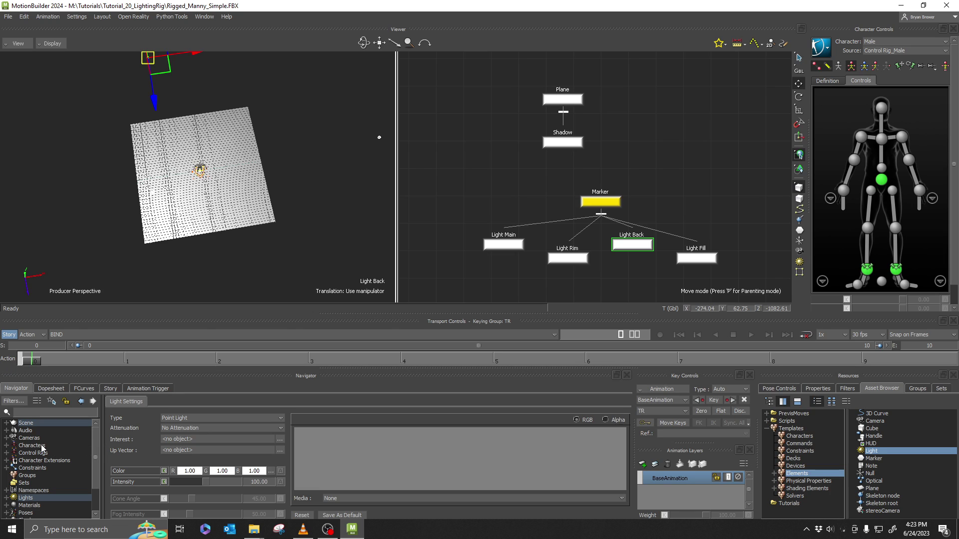
- Set the Producer Perspective camera's far plane to 40000
left_click(6, 438)
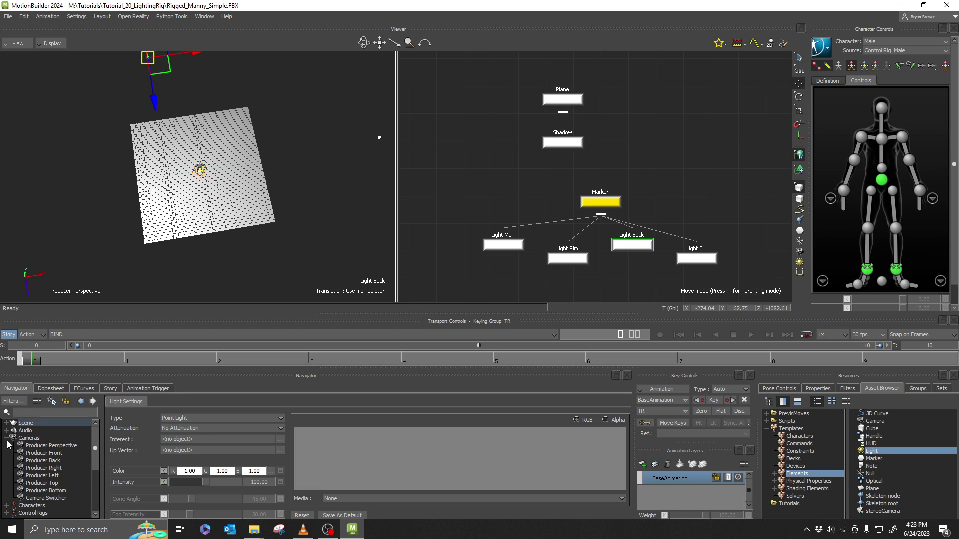
left_click(45, 445)
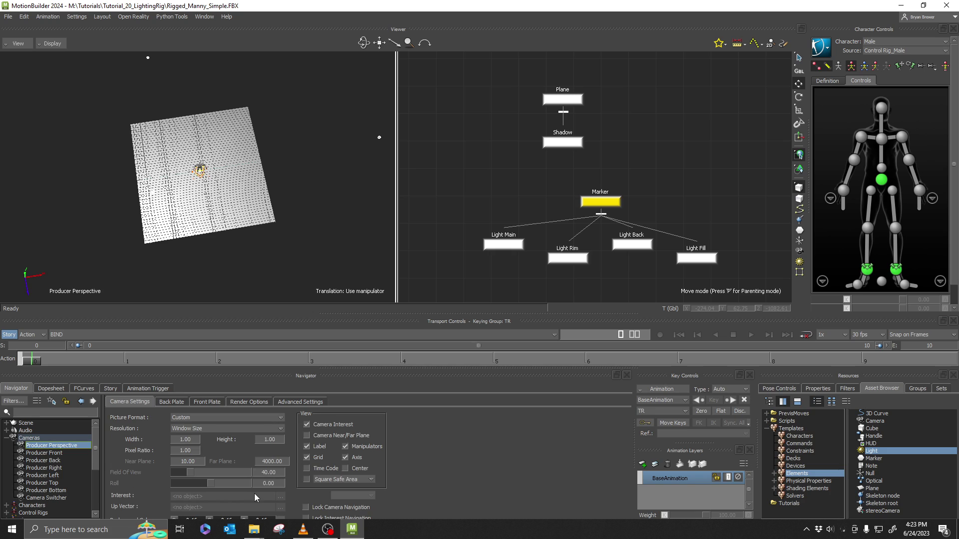
double_click(272, 462)
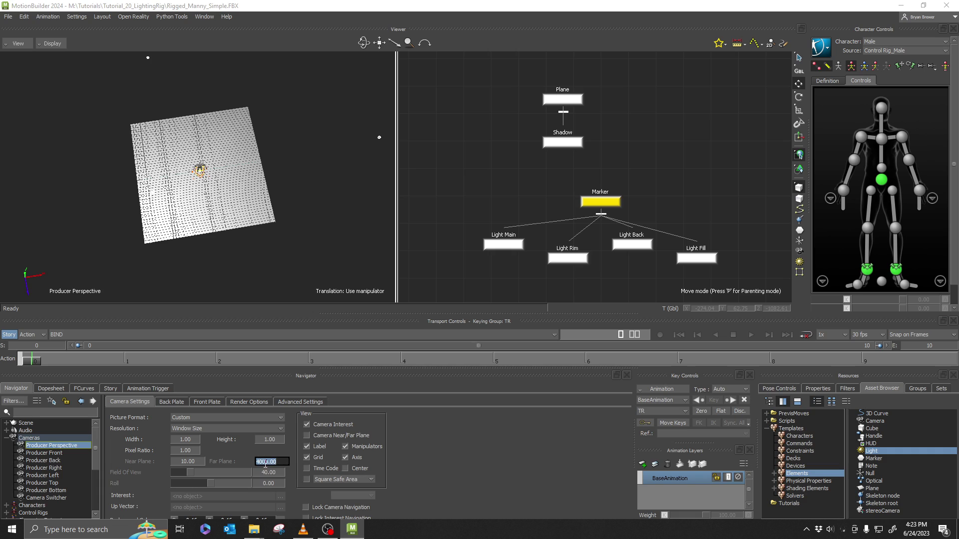
left_click(265, 462)
type("0")
key("Return")
left_click_drag(242, 237, 266, 232, "ctrl")
left_click(504, 244)
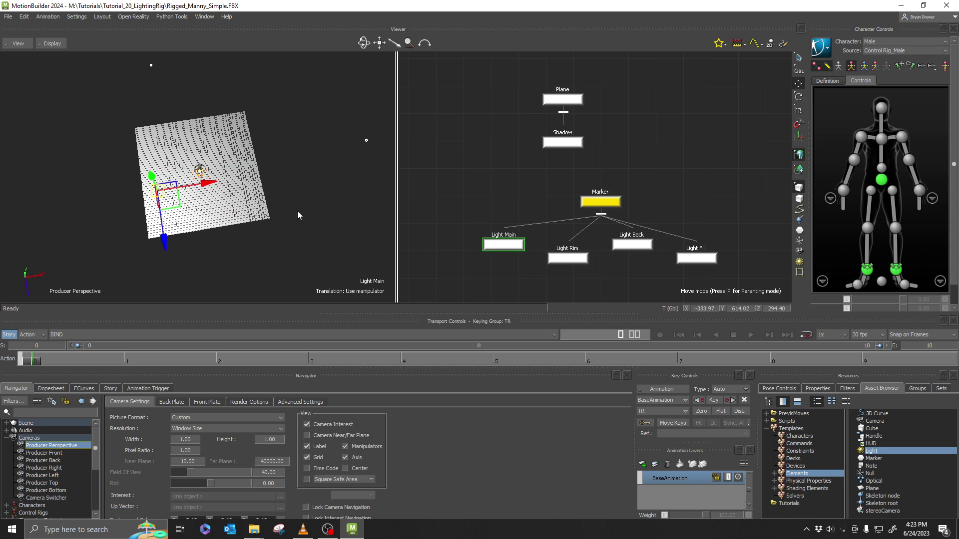
left_click_drag(171, 196, 163, 239)
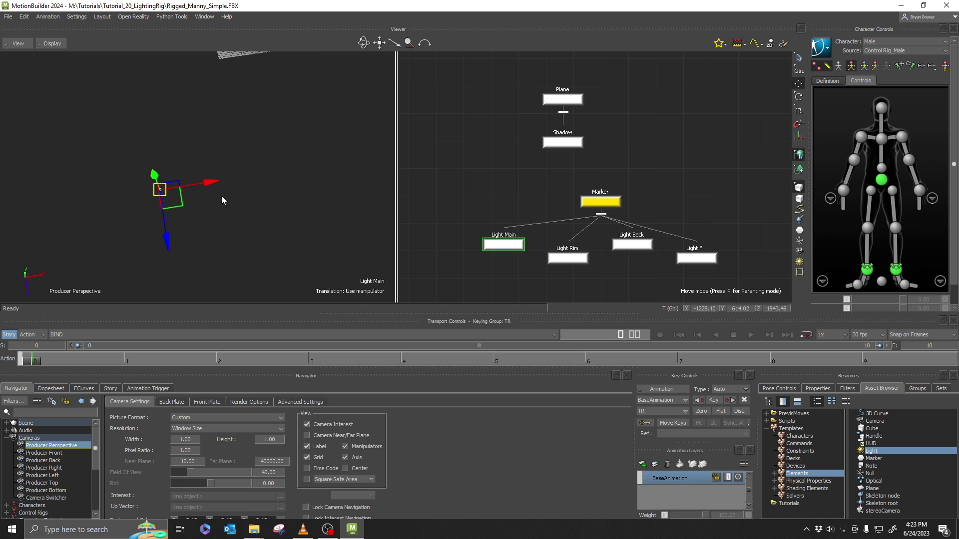
key("ctrl+z")
left_click(320, 233)
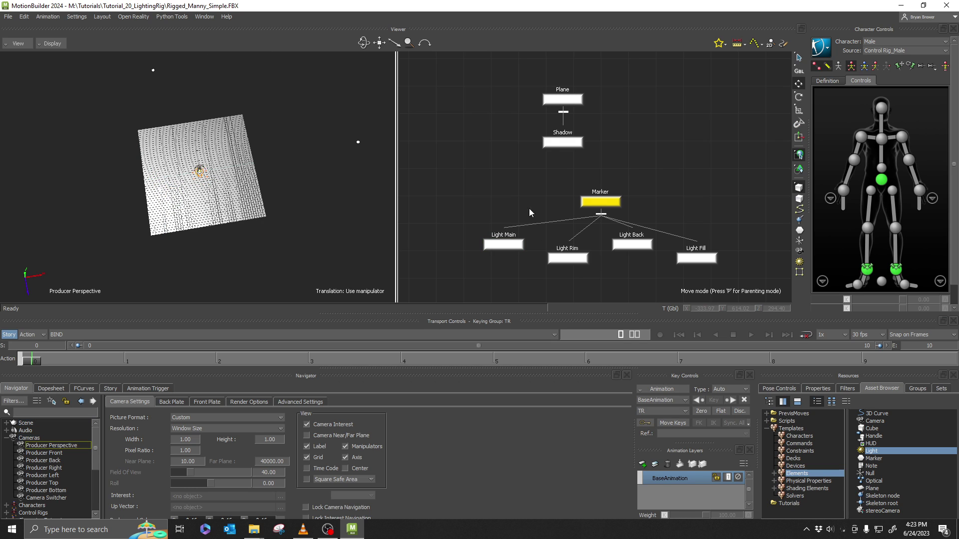
- Move Light Main farther out to the side and front of the character, to about X -568, Z 646
left_click(503, 245)
left_click_drag(178, 209, 150, 258)
left_click_drag(235, 224, 257, 198, "ctrl+shift")
left_click(256, 183)
scroll(278, 188, "up", 3)
scroll(274, 207, "up", 1)
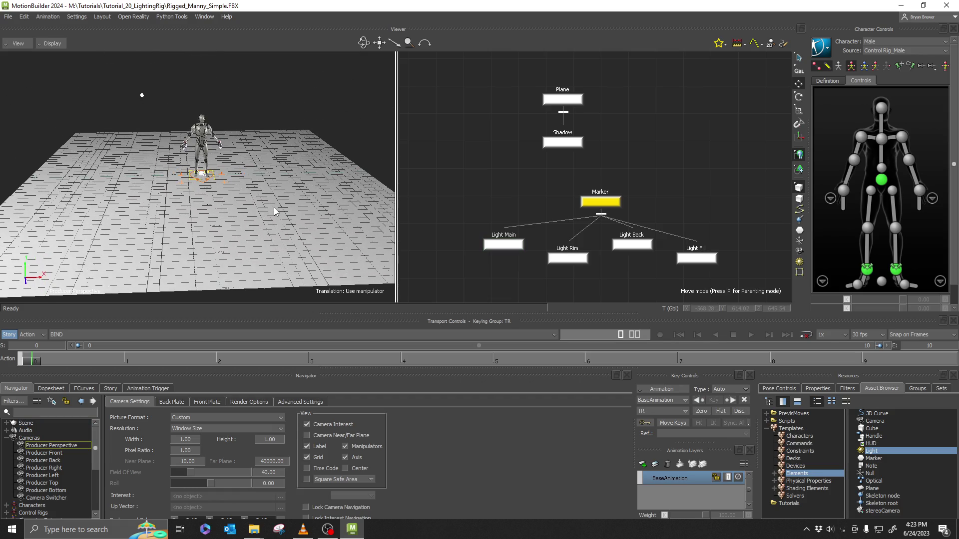
- Lower Light Fill straight down beneath the ground plane, to about Y -555
scroll(284, 204, "up", 4)
left_click_drag(218, 136, 240, 310, "shift")
left_click(677, 259)
scroll(268, 190, "down", 4)
left_click_drag(259, 196, 199, 217, "ctrl")
left_click_drag(297, 257, 283, 251, "ctrl+shift")
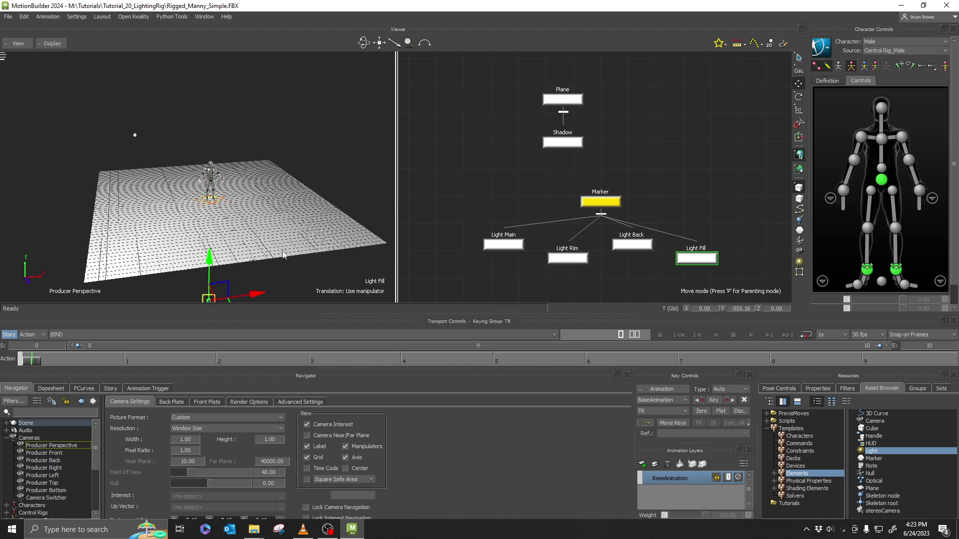
left_click(277, 108)
left_click_drag(280, 125, 311, 196, "ctrl")
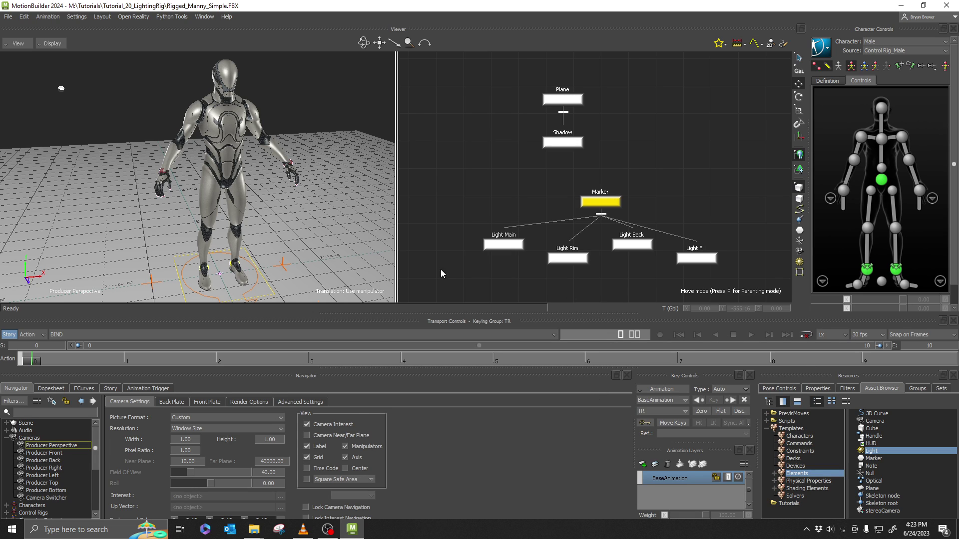
- Tint Light Main a barely warm white with hue 43, giving RGB 1.00, 0.99, 0.98
scroll(26, 474, "down", 5)
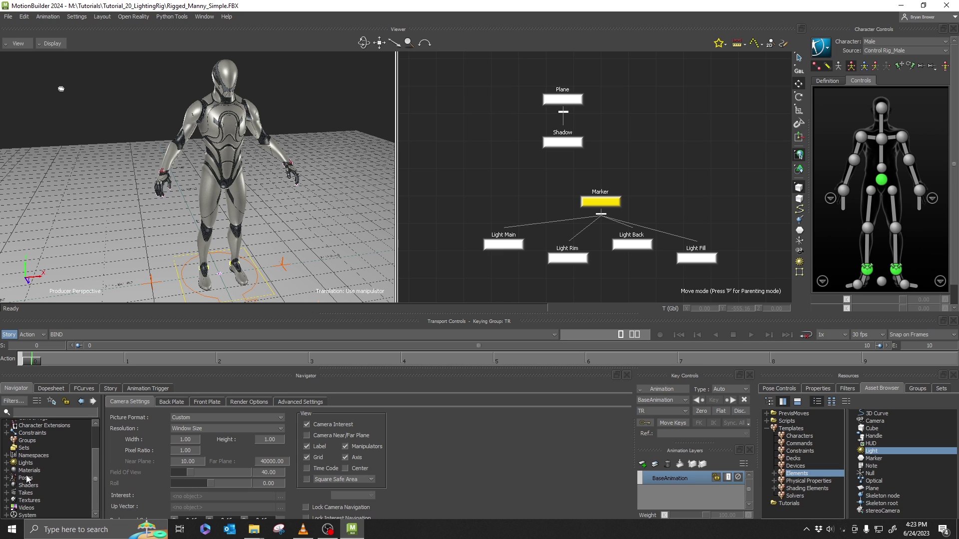
left_click(7, 463)
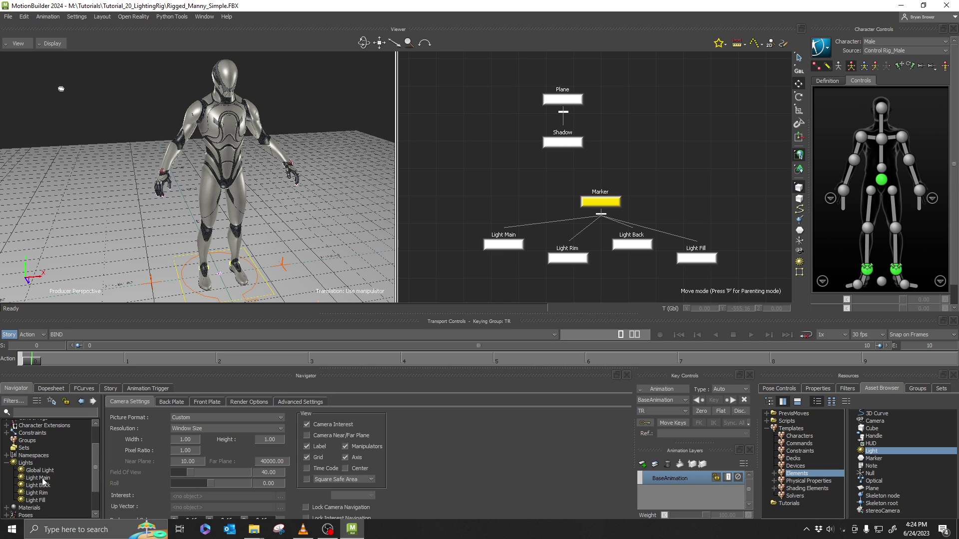
left_click(43, 478)
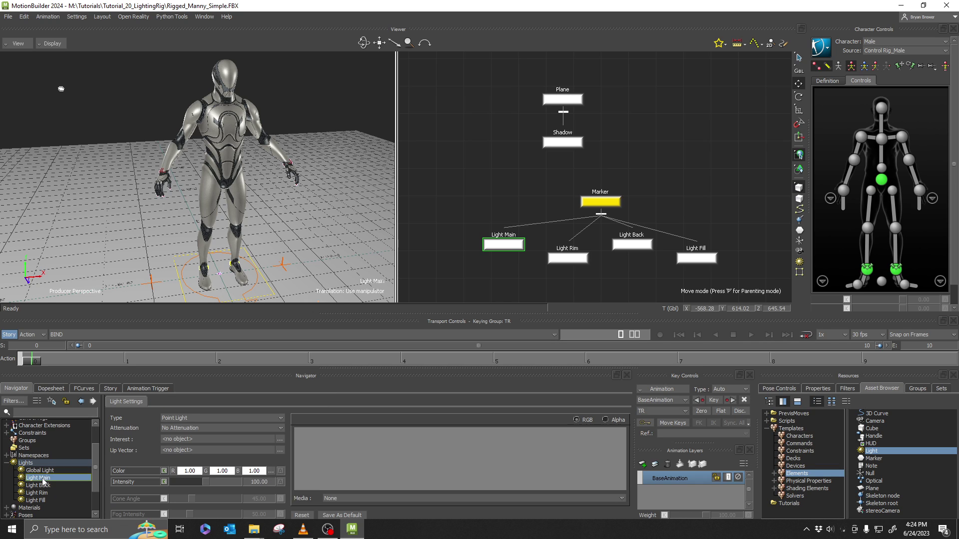
left_click(271, 471)
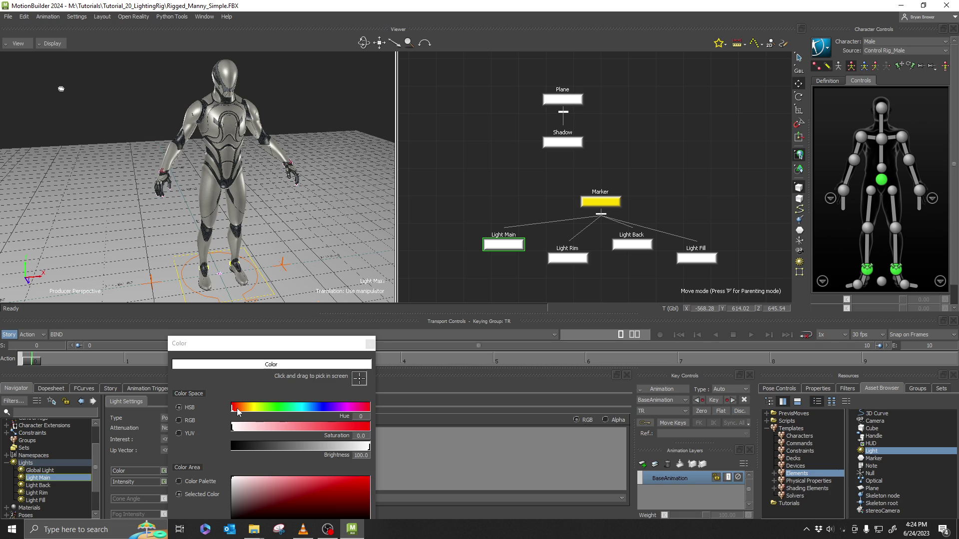
left_click(247, 411)
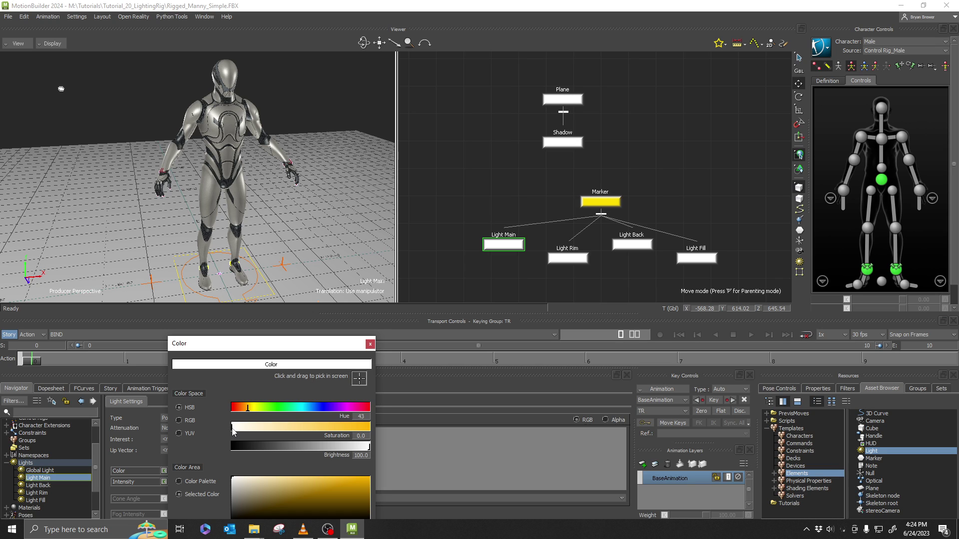
left_click(232, 428)
left_click_drag(233, 427, 233, 429)
left_click(370, 344)
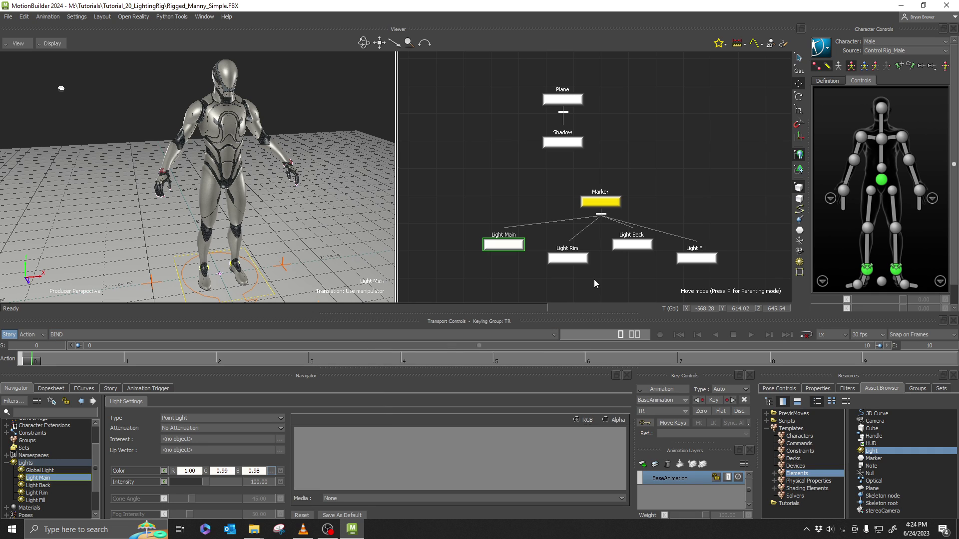
- Color Light Rim pale blue with hue 201 and saturation about 25, and set its intensity to 75
left_click(554, 257)
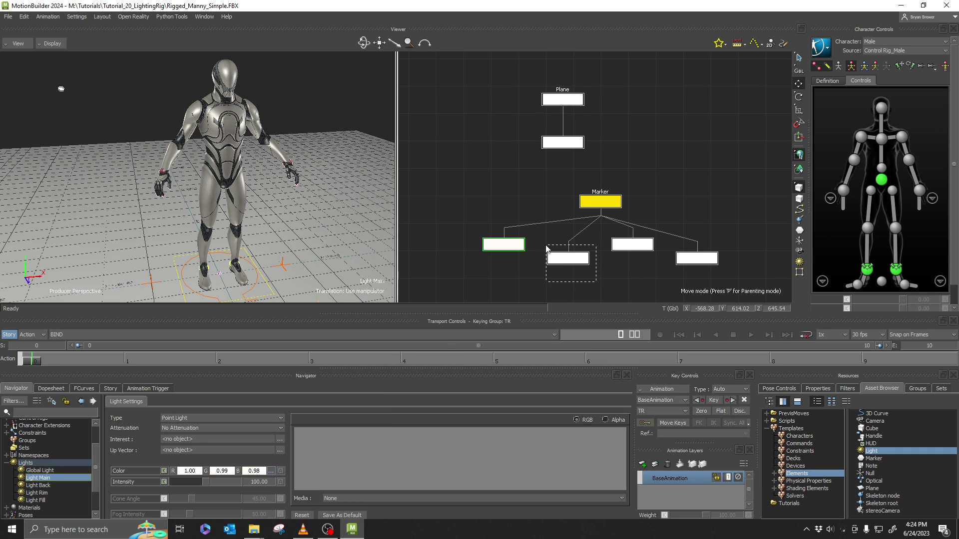
left_click(270, 472)
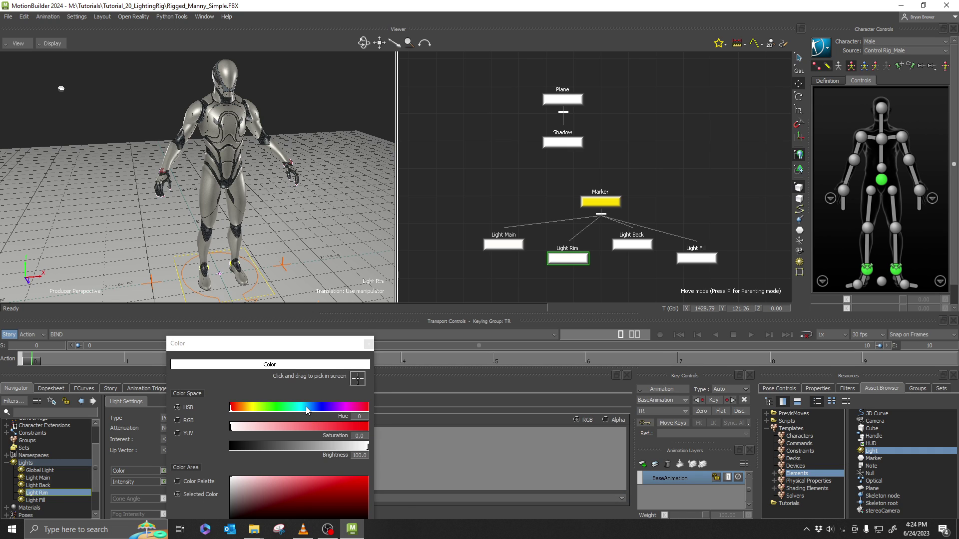
left_click(308, 407)
left_click(272, 428)
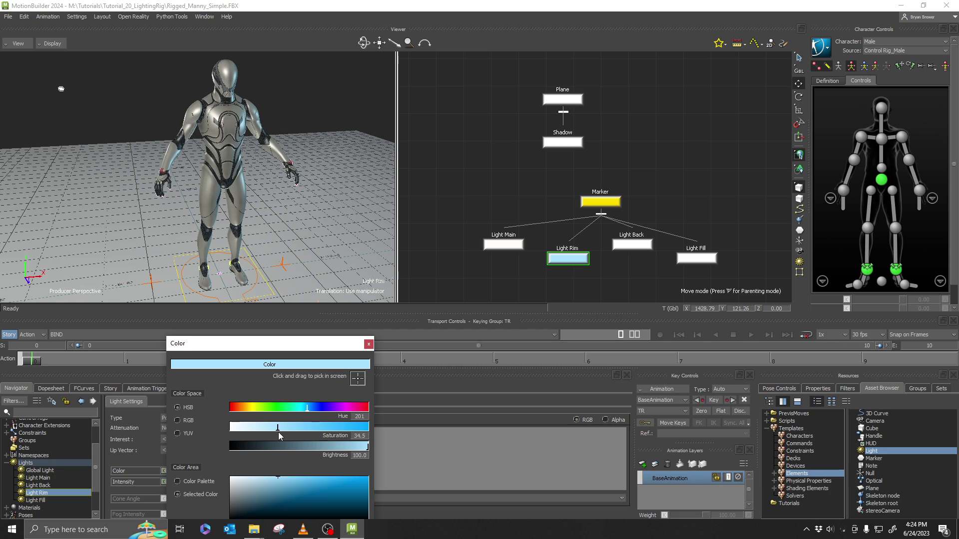
left_click(265, 428)
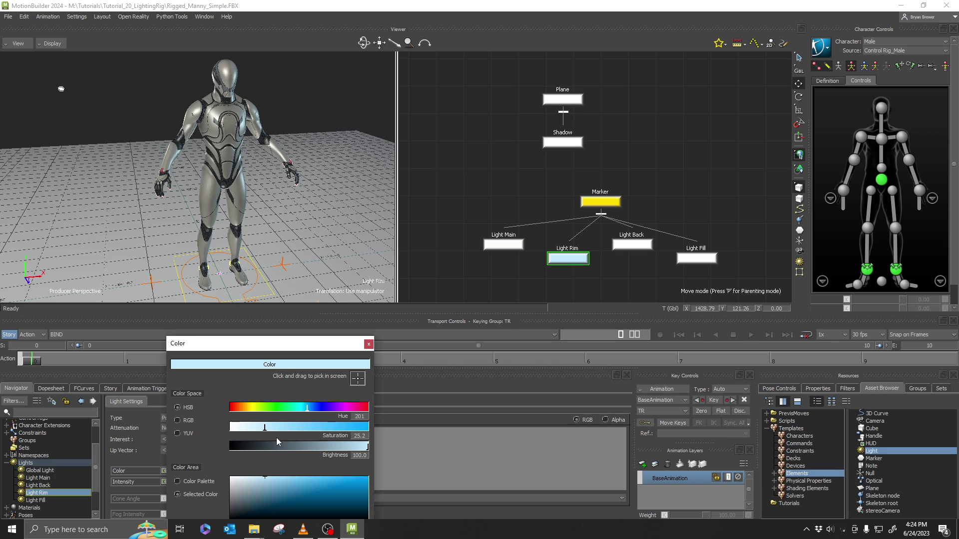
left_click(370, 345)
double_click(258, 480)
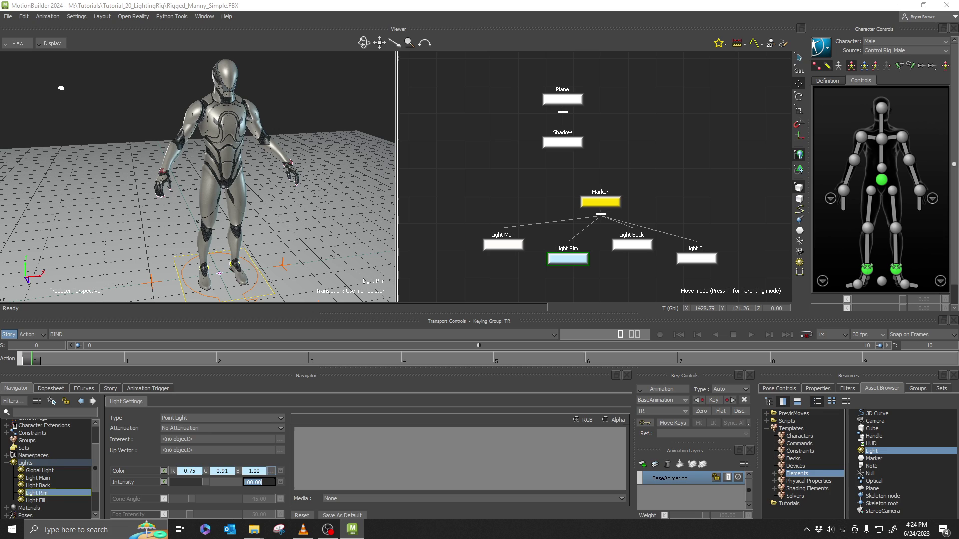
type("2")
key("Return")
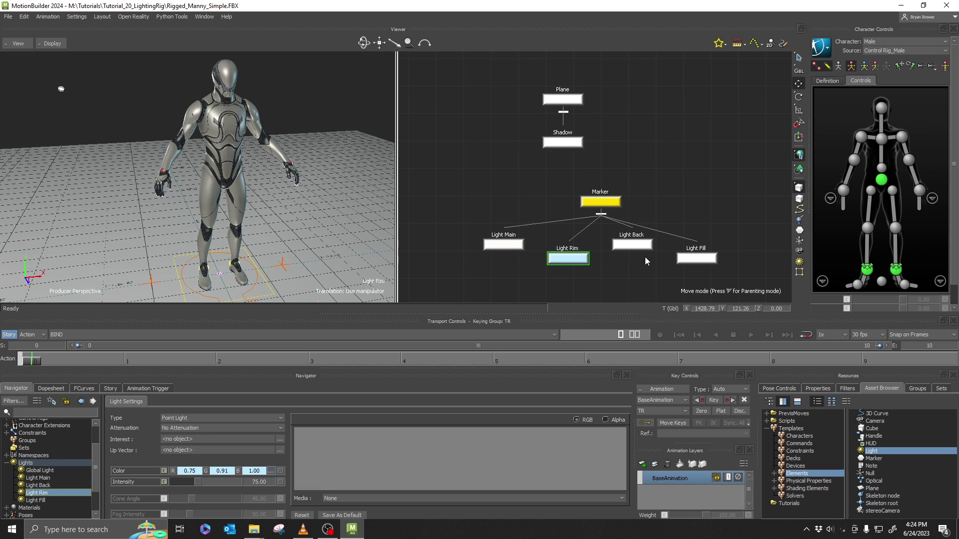
- Color Light Back light pink with hue 0 and saturation about 26, and set its intensity to 50
left_click(632, 244)
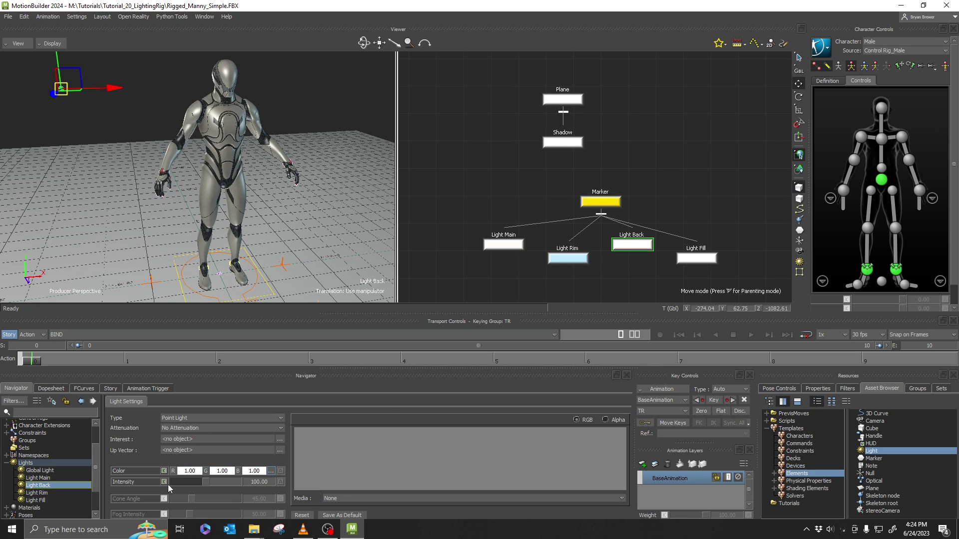
left_click(272, 472)
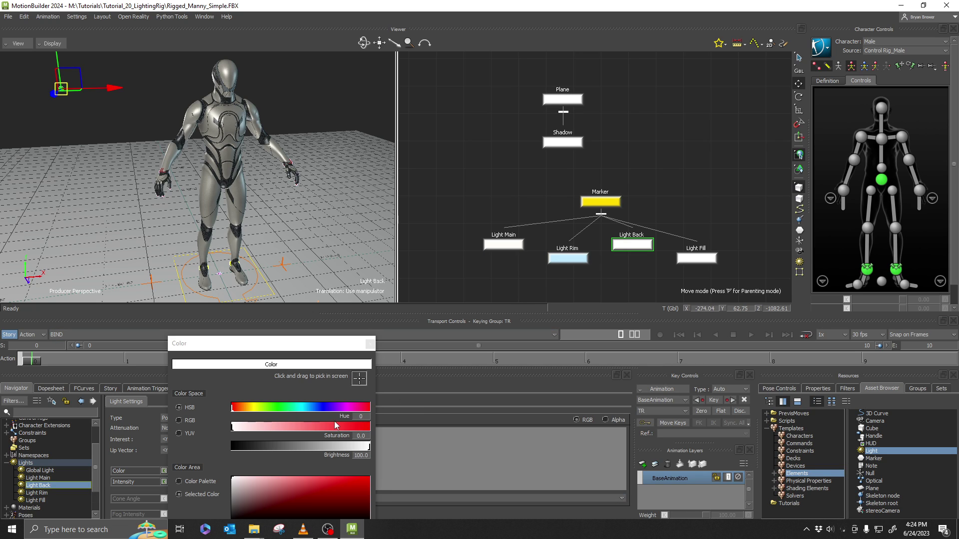
left_click_drag(336, 426, 265, 430)
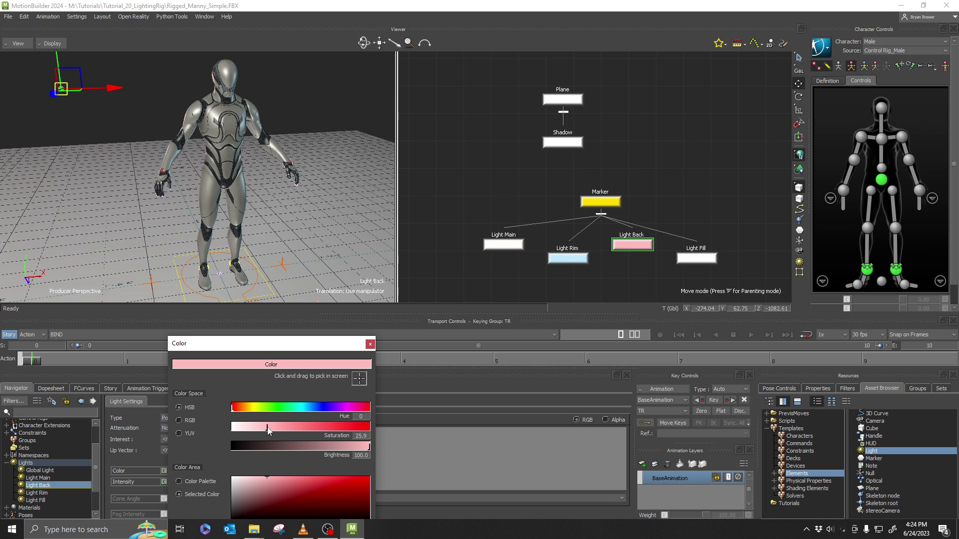
left_click(370, 344)
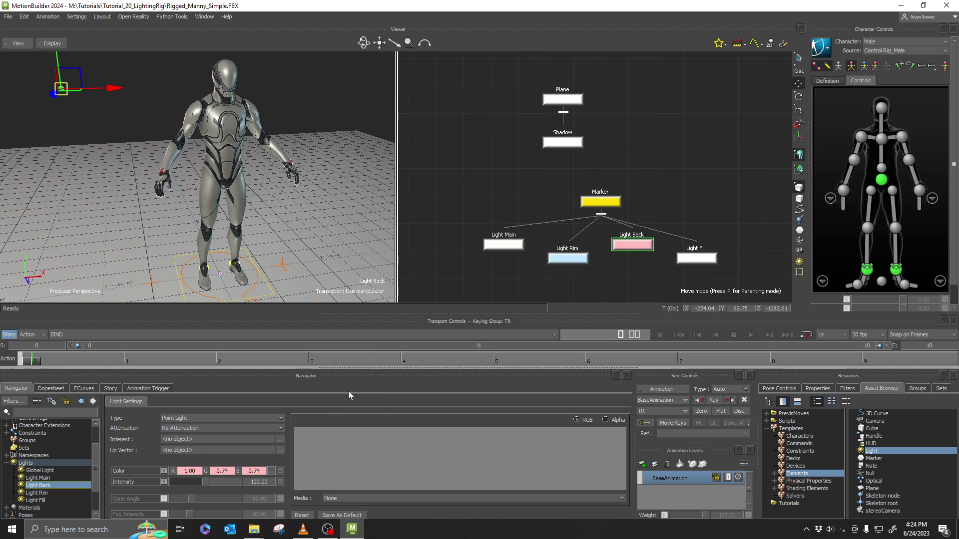
double_click(260, 481)
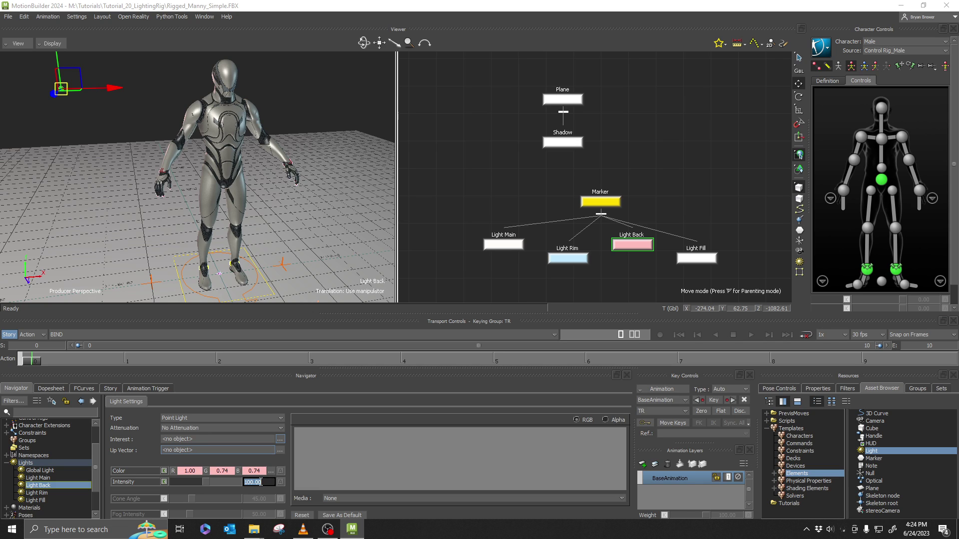
type("50")
key("Return")
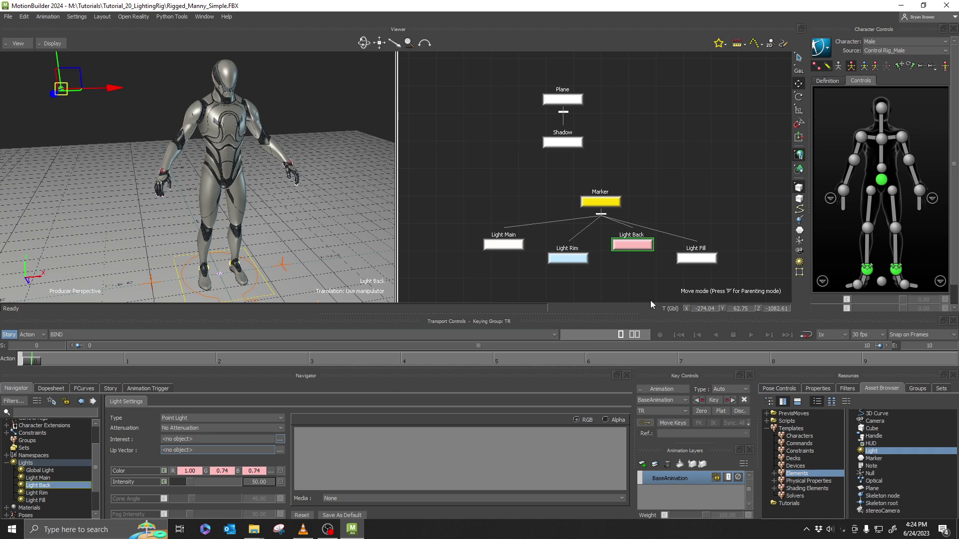
- Color Light Fill a dim brownish orange with hue 36, saturation about 44 and brightness about 47
left_click_drag(743, 212, 672, 267)
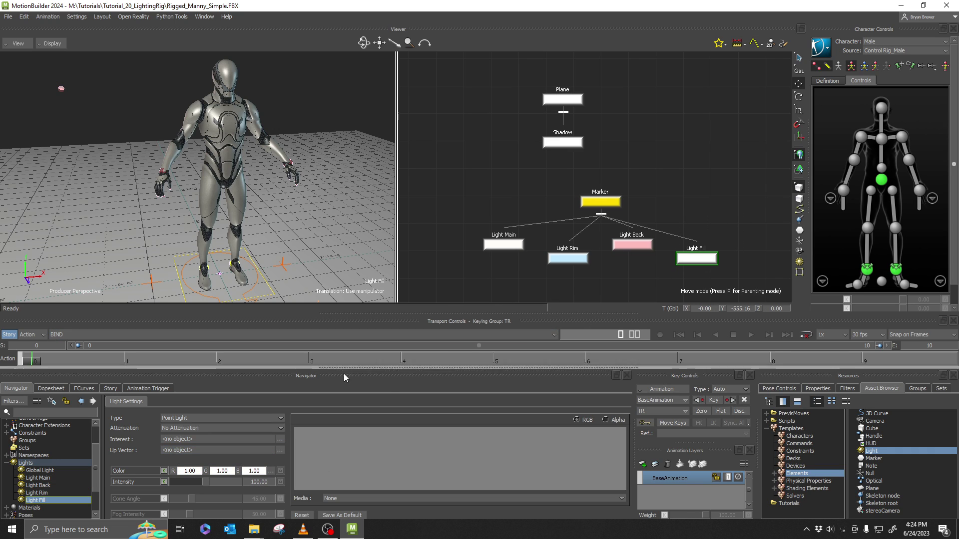
left_click(270, 472)
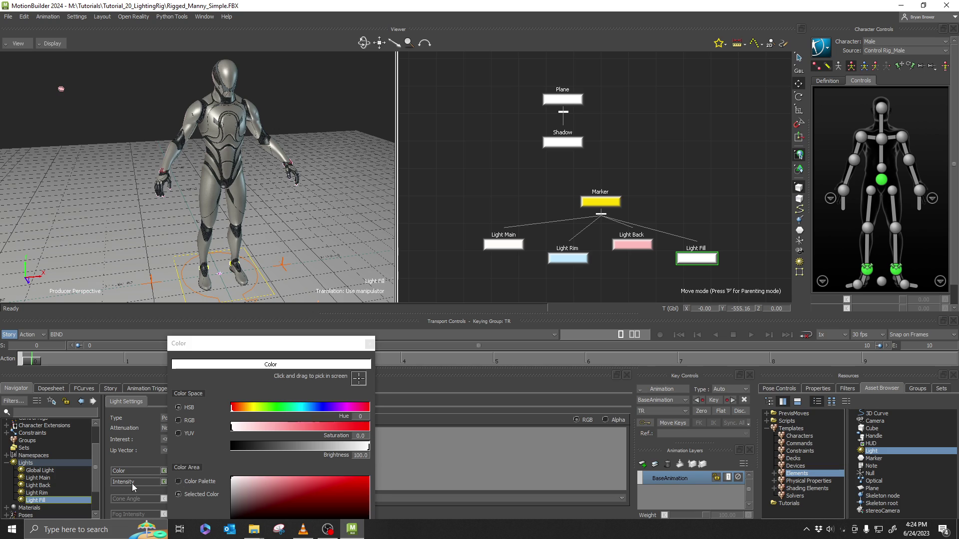
left_click(244, 408)
left_click(293, 428)
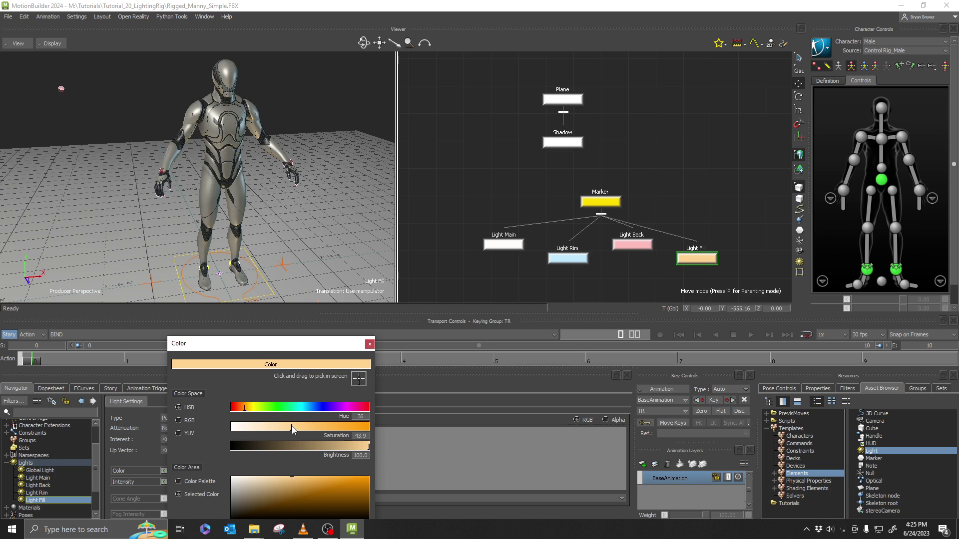
left_click_drag(314, 449, 296, 451)
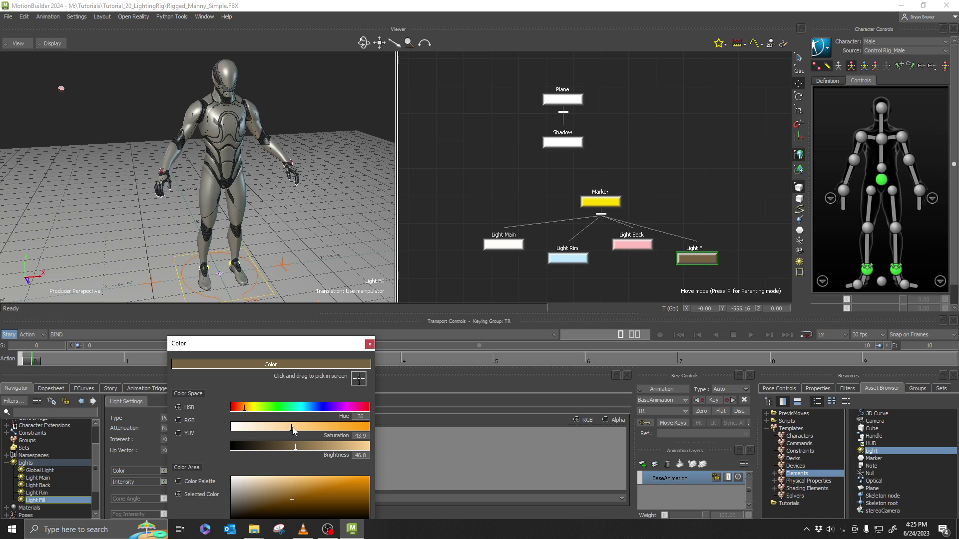
left_click_drag(294, 430, 293, 434)
left_click(370, 344)
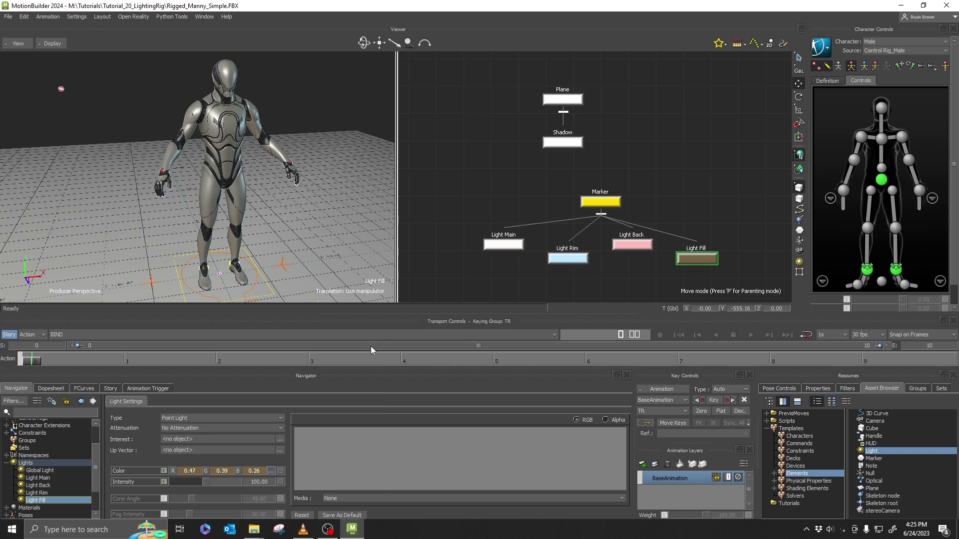
- Set Light Fill's intensity to 25 and check the settings of Light Main, Rim, Back and Fill in turn
double_click(258, 482)
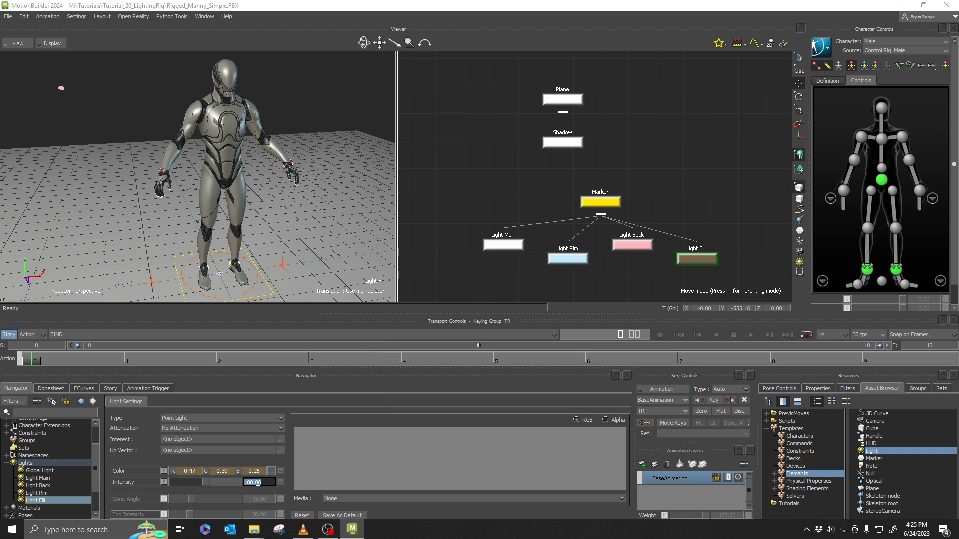
type("25")
key("Return")
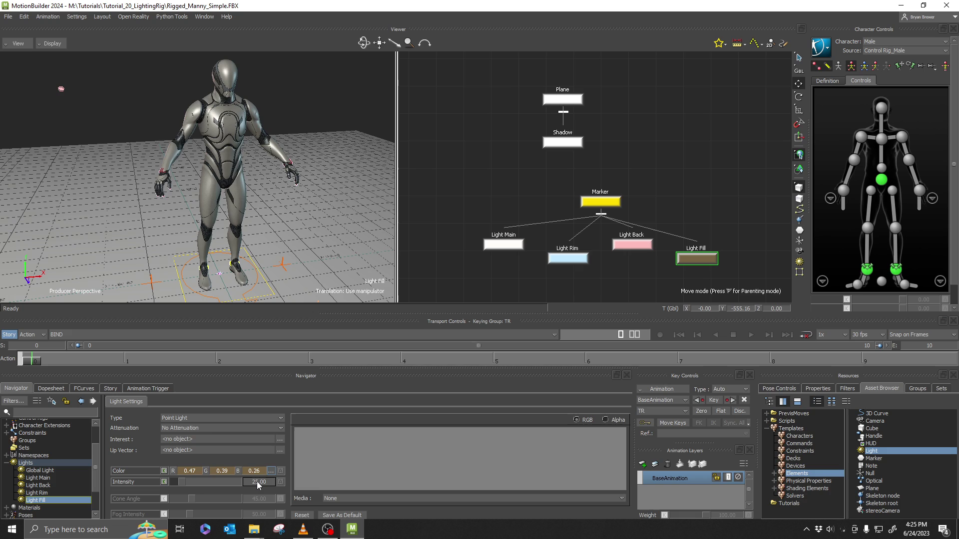
left_click_drag(448, 216, 516, 274)
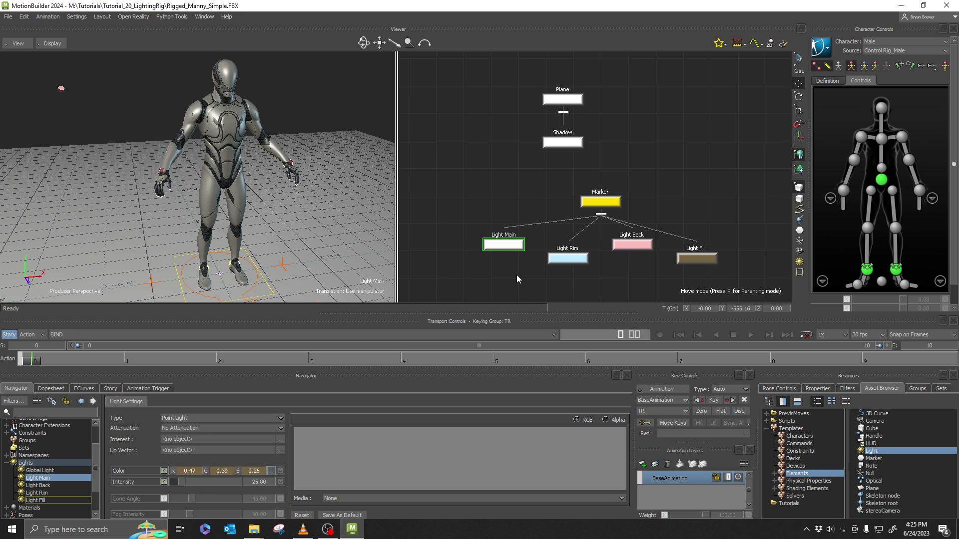
left_click_drag(533, 238, 577, 268)
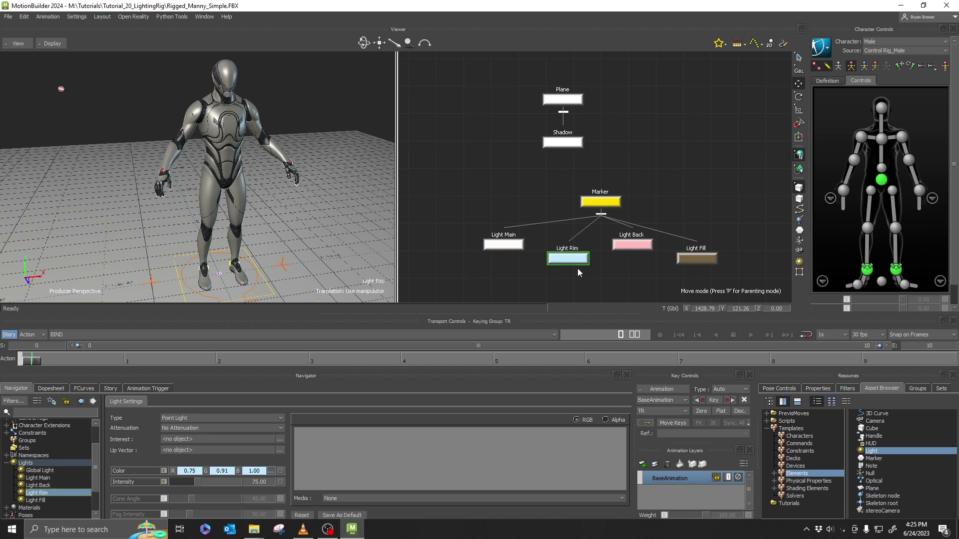
left_click_drag(600, 231, 645, 263)
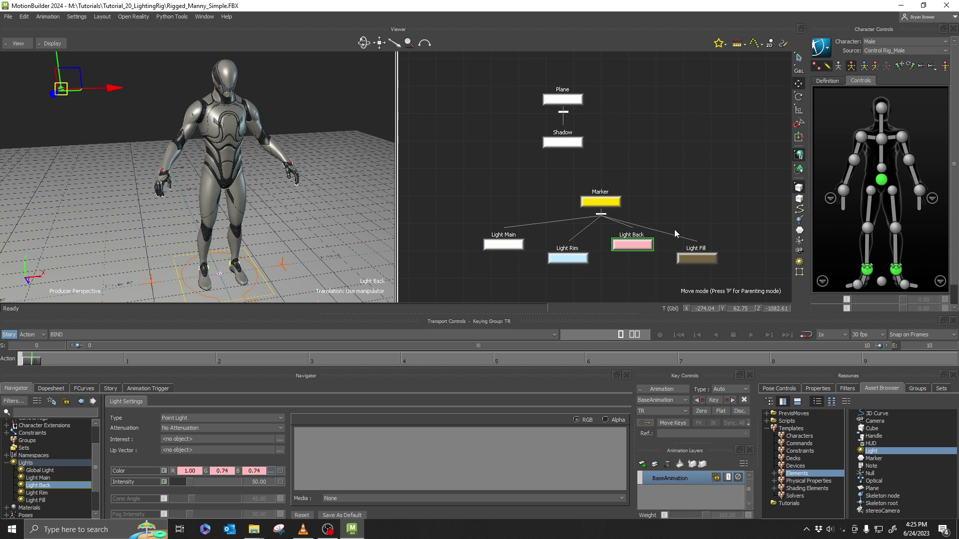
left_click_drag(674, 229, 717, 272)
- Apply the Live Shadow shader to the Shadow plane, replacing all its existing shaders
left_click_drag(284, 189, 247, 195, "ctrl+shift")
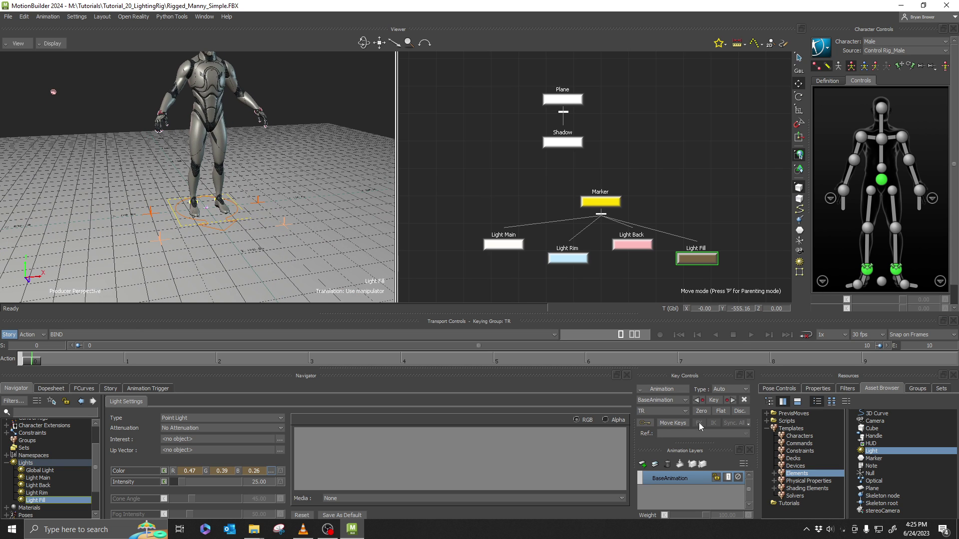
left_click(773, 488)
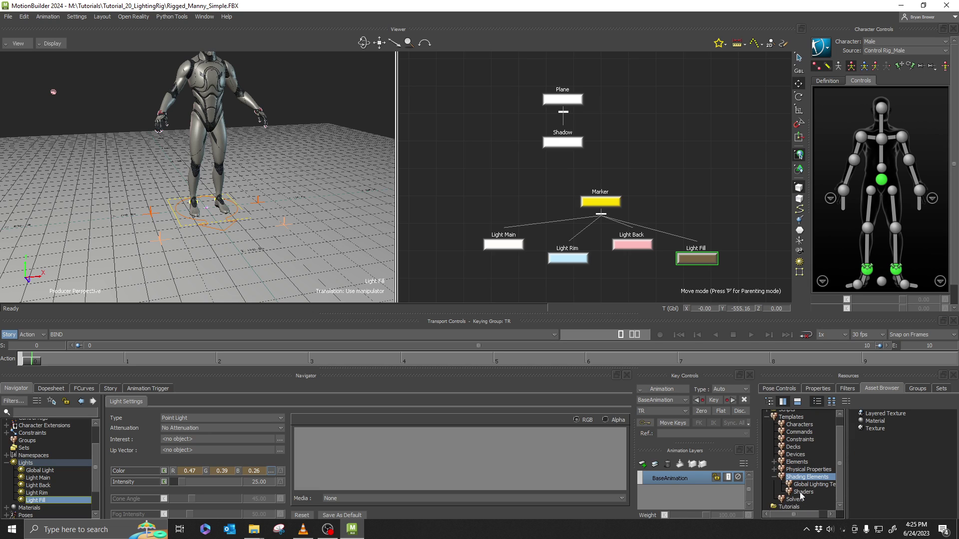
left_click(799, 492)
left_click(882, 474)
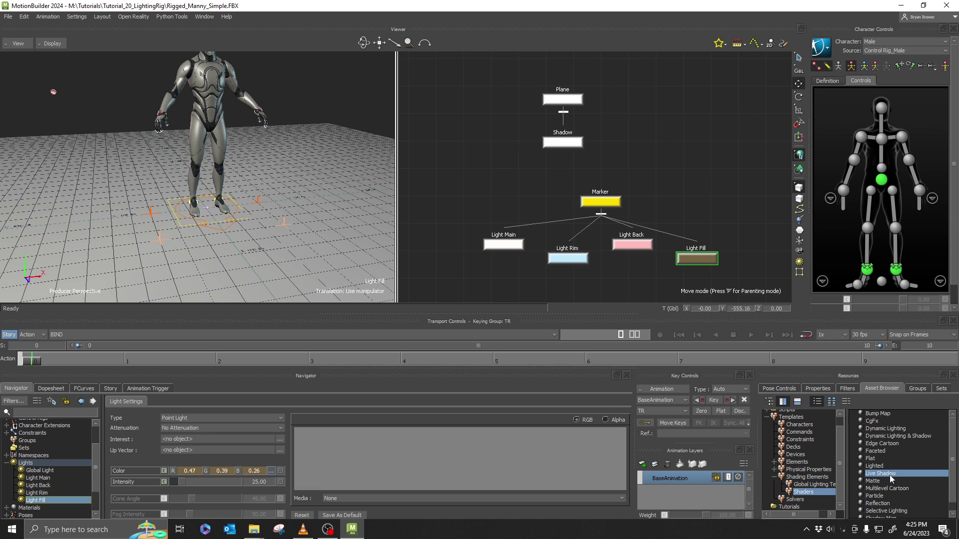
left_click_drag(872, 480, 577, 144)
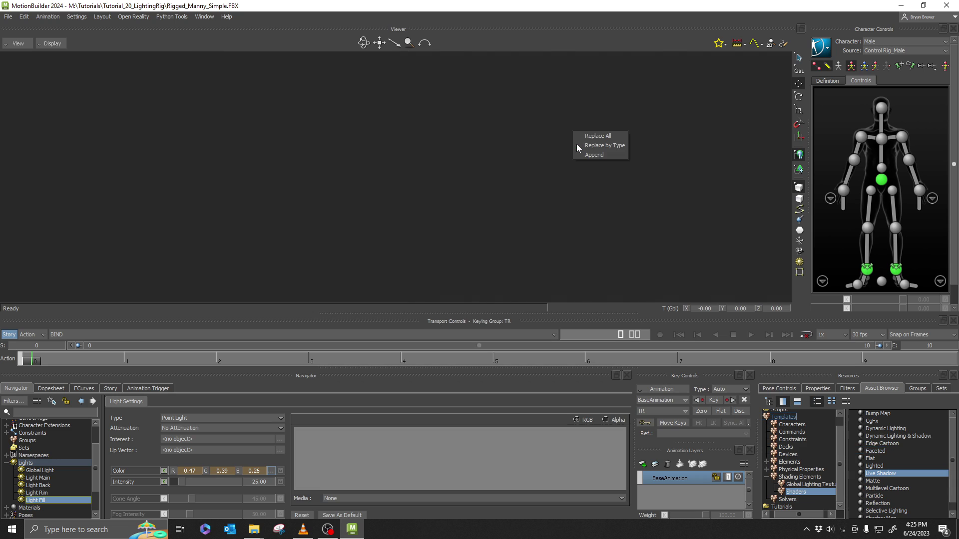
left_click(606, 136)
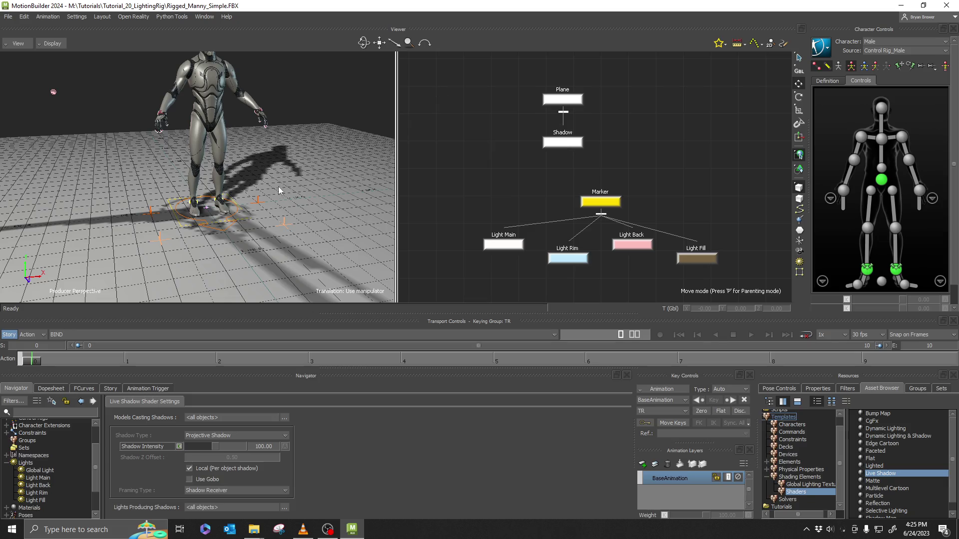
mouse_move(278, 187)
left_mouse_down("ctrl+shift")
mouse_move(215, 204)
mouse_move(285, 179)
mouse_move(277, 178)
mouse_move(295, 196)
mouse_move(248, 195)
mouse_move(283, 195)
mouse_move(294, 181)
mouse_move(288, 196)
left_mouse_up("ctrl+shift")
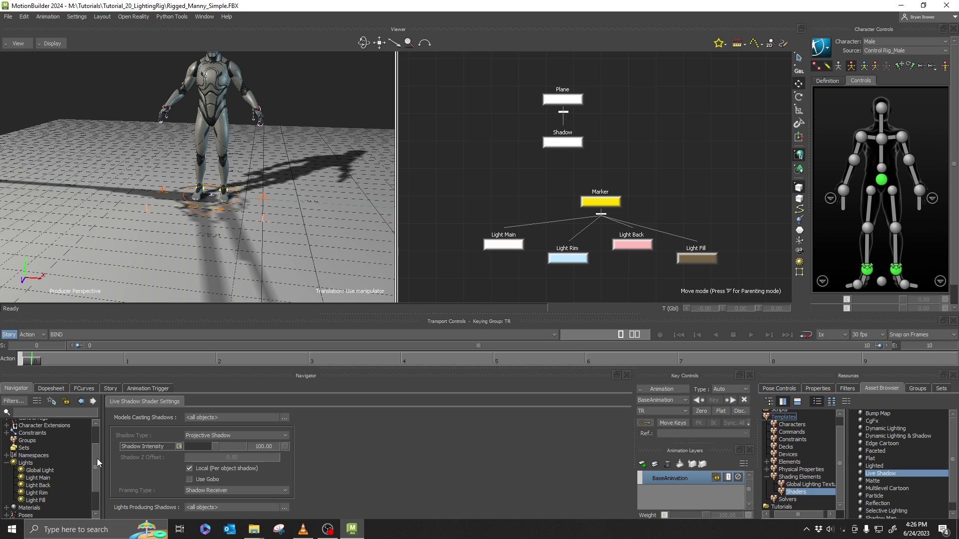
- Limit the lights producing shadows in the Live Shadow shader to Light Main
left_click_drag(97, 458, 92, 490)
left_click(6, 487)
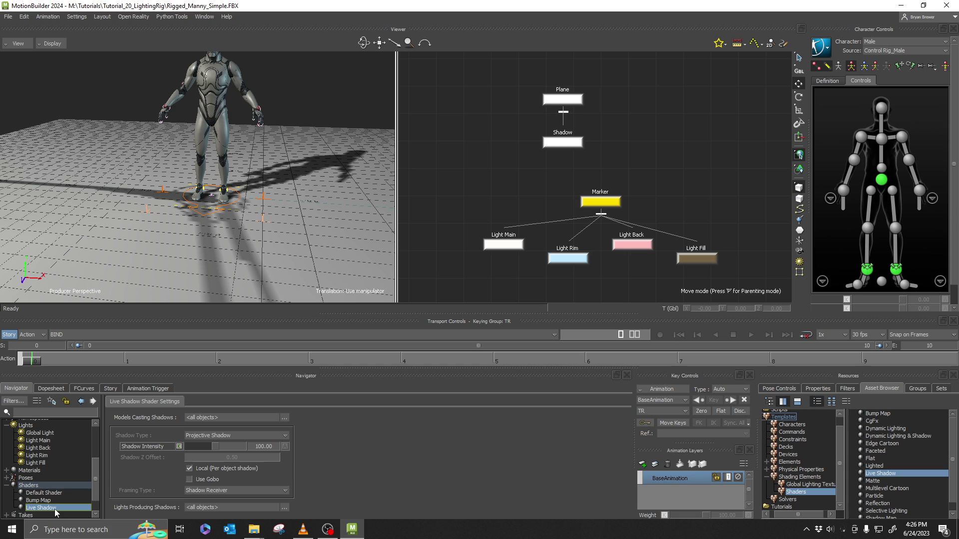
left_click(284, 508)
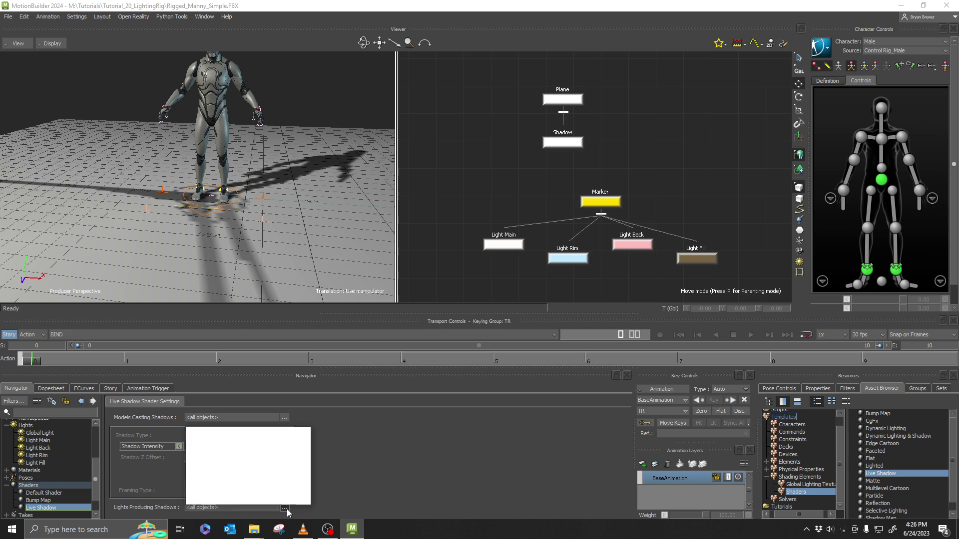
left_click(190, 434)
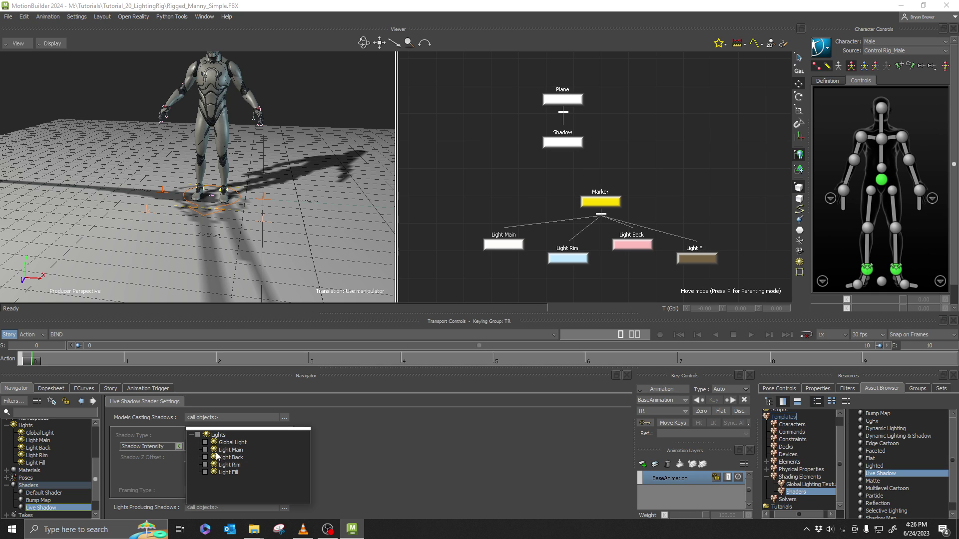
left_click(204, 450)
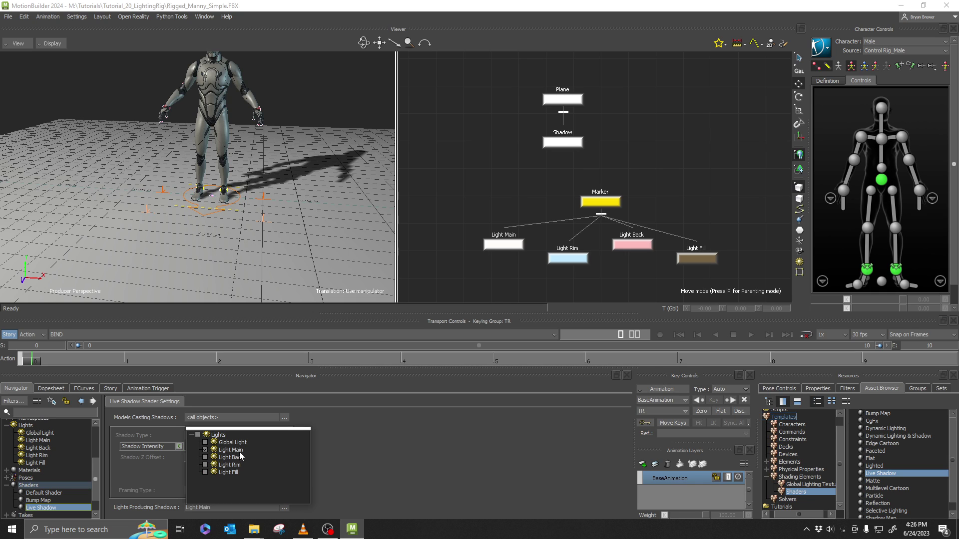
- Select Light Main and lower its global Y position slightly to 612.42
left_click_drag(260, 142, 265, 170, "shift")
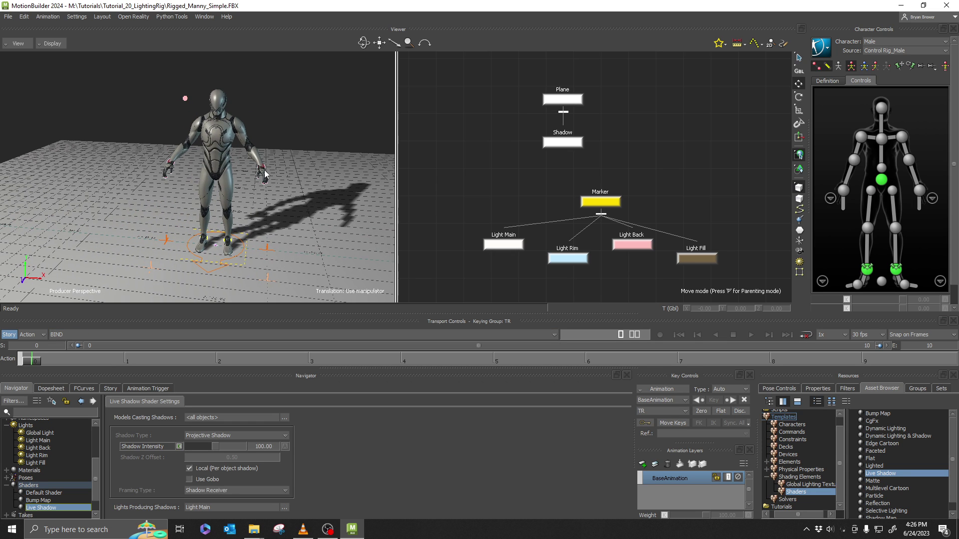
left_click_drag(495, 205, 510, 261)
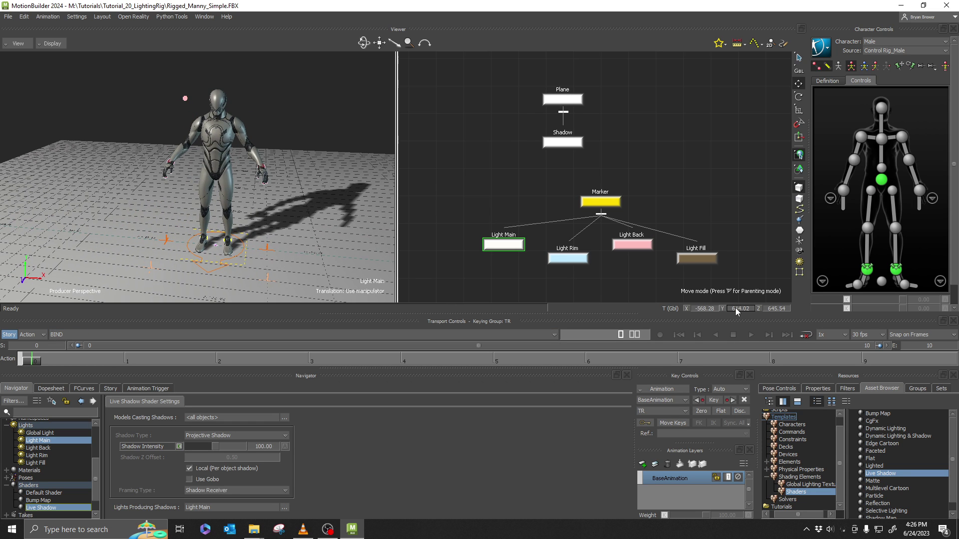
mouse_move(735, 308)
left_mouse_down()
mouse_move(697, 301)
mouse_move(820, 299)
mouse_move(706, 307)
mouse_move(729, 310)
left_mouse_up()
- Change the Live Shadow shader's shadow type to Opaque Planar Shadow and inspect the character's shadow on the floor
left_click(238, 436)
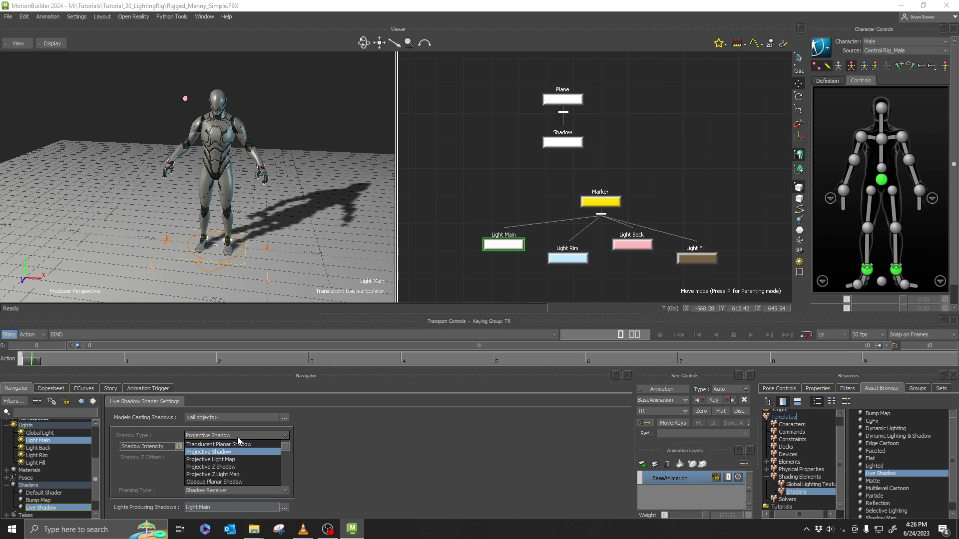
left_click(223, 483)
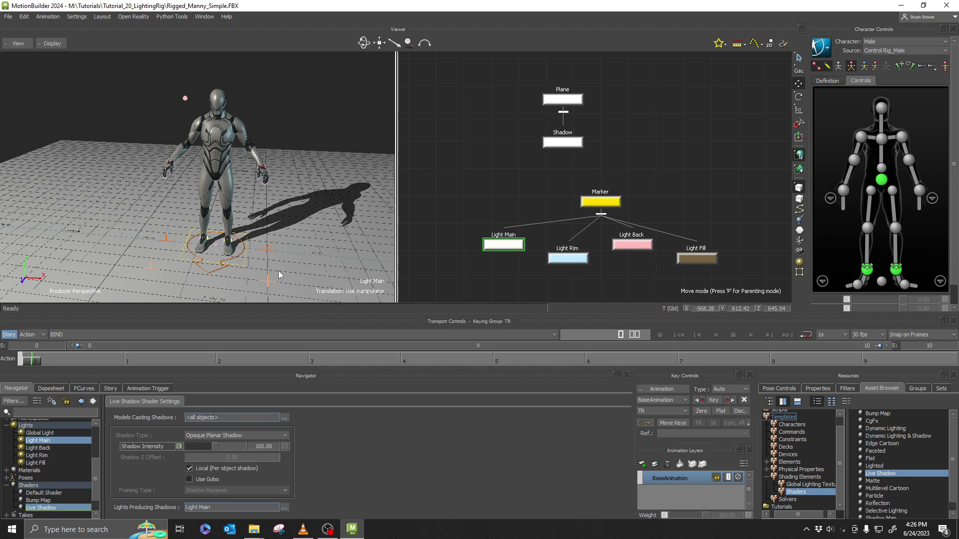
scroll(278, 271, "up", 5)
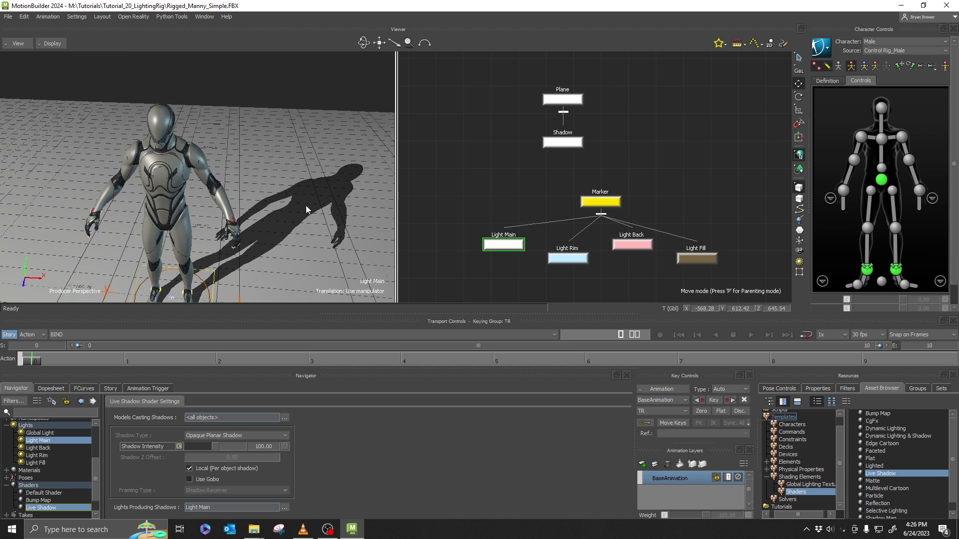
scroll(306, 205, "down", 5)
left_click_drag(250, 211, 256, 193, "ctrl+shift")
scroll(255, 191, "up", 2)
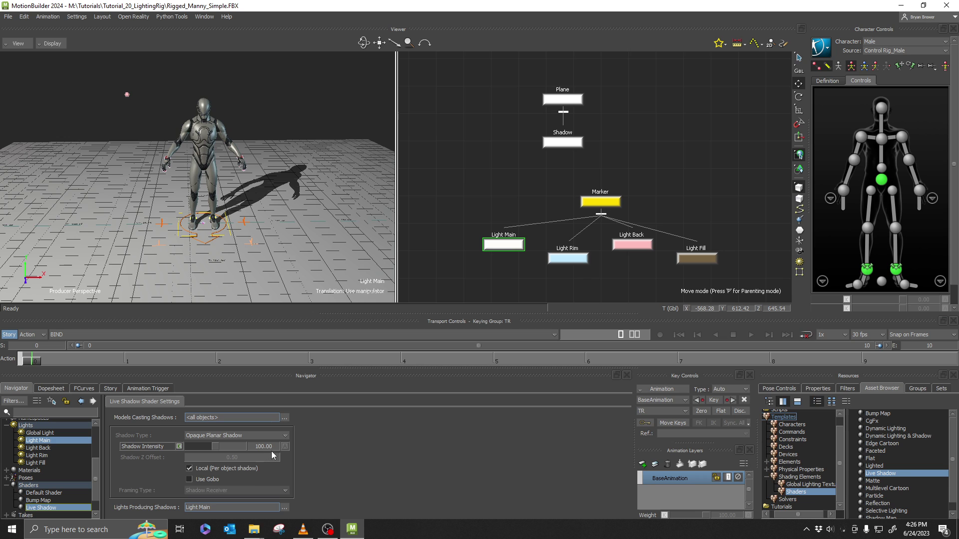
- Set the Live Shadow shader's shadow intensity to 70, clear the light selection and inspect the softened shadow
scroll(292, 266, "up", 5)
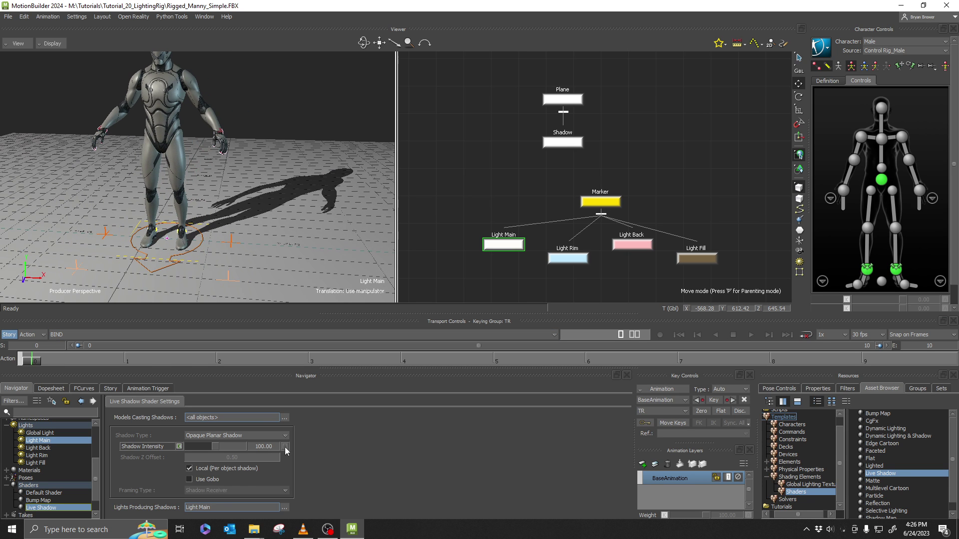
double_click(265, 447)
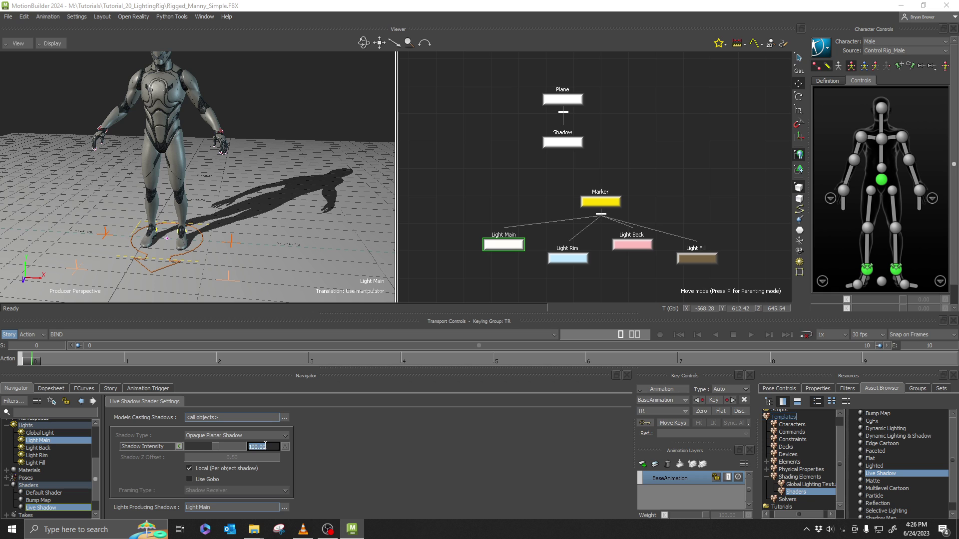
type("70")
key("Return")
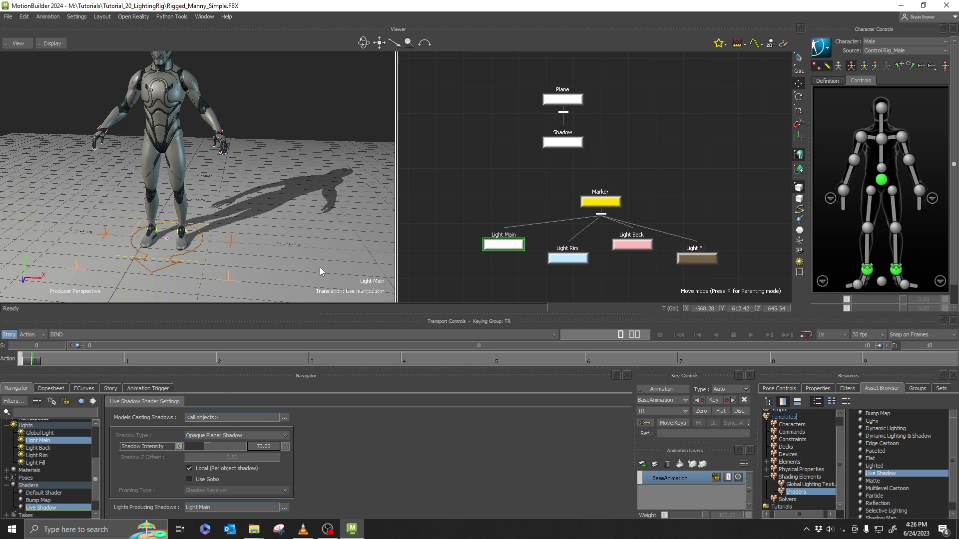
left_click_drag(350, 250, 329, 239, "ctrl+shift")
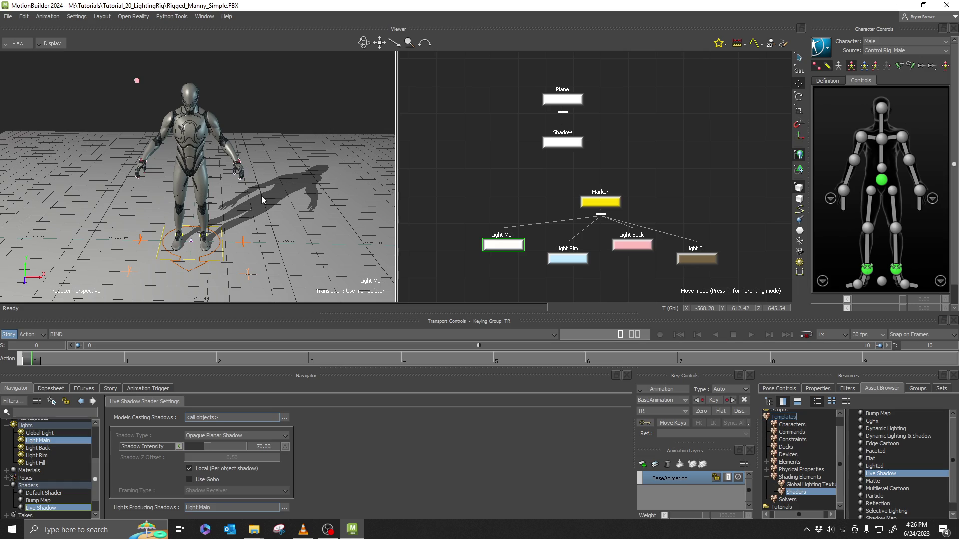
left_click_drag(262, 196, 325, 216, "ctrl")
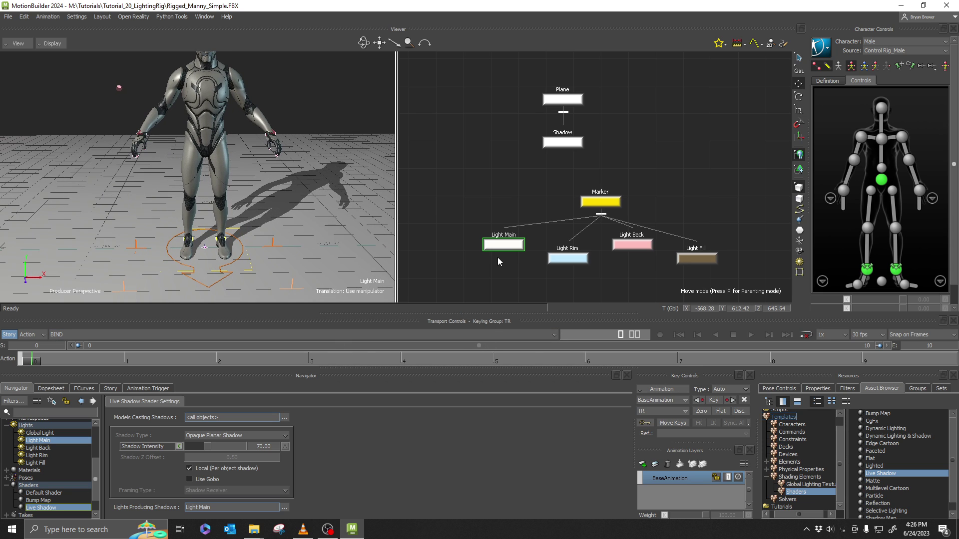
left_click(448, 239)
left_click_drag(278, 245, 292, 253, "ctrl")
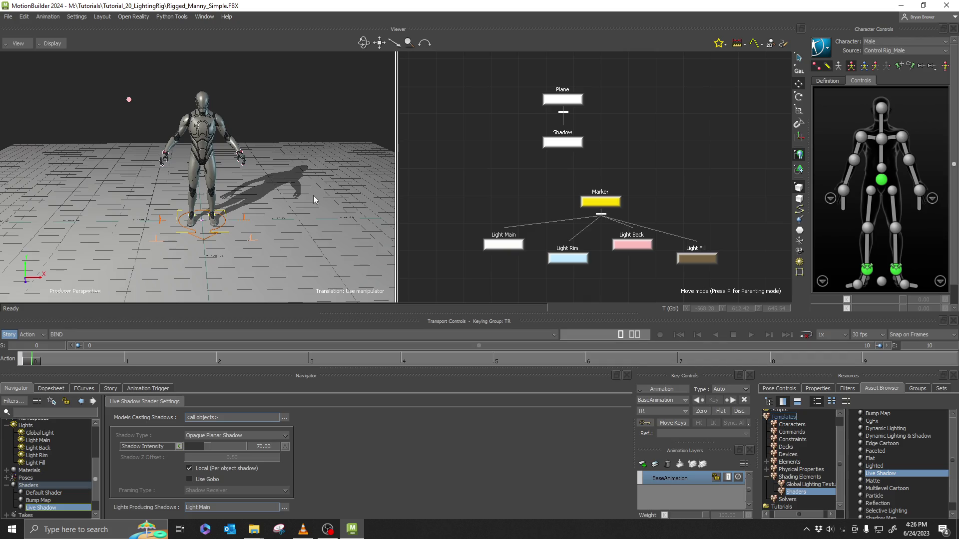
left_click_drag(260, 218, 267, 196, "ctrl+shift")
- Set the culling of both the Plane and Shadow objects to Outer (Counter-Clockwise) and check the floor from below
left_click_drag(607, 71, 528, 169)
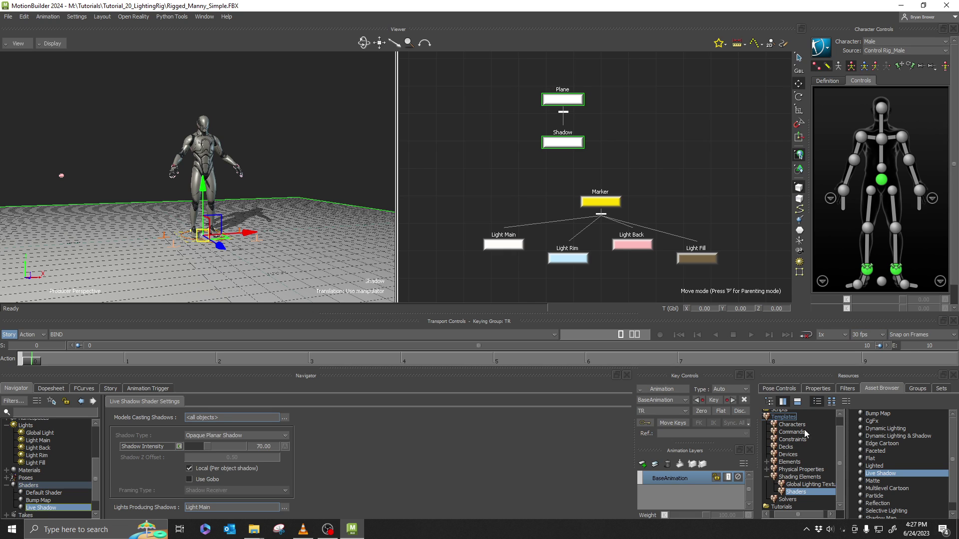
left_click(814, 389)
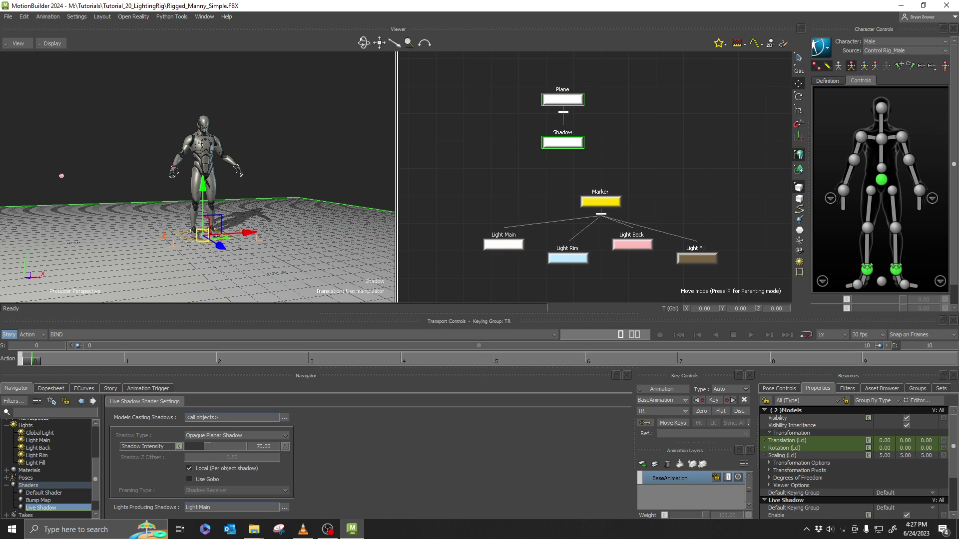
left_click(770, 487)
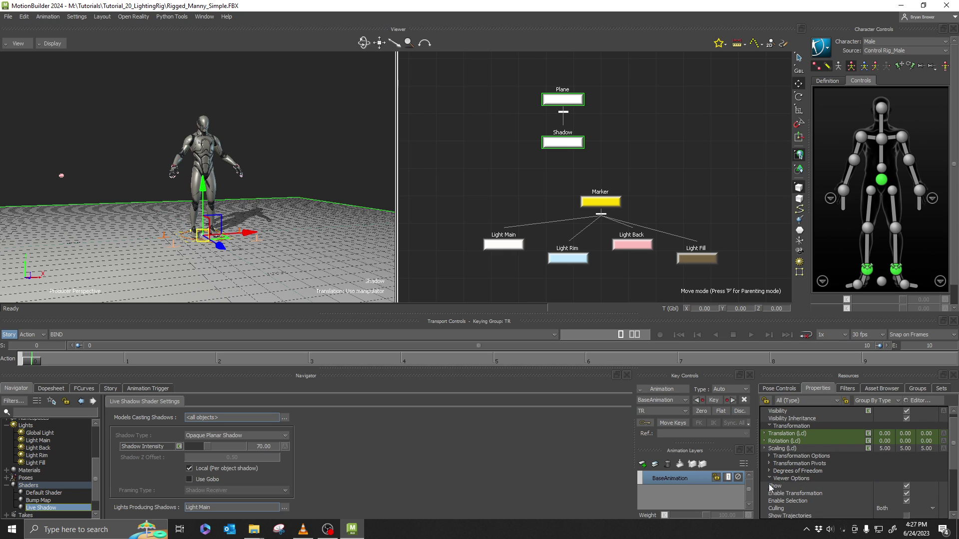
scroll(906, 490, "down", 4)
scroll(831, 458, "up", 1)
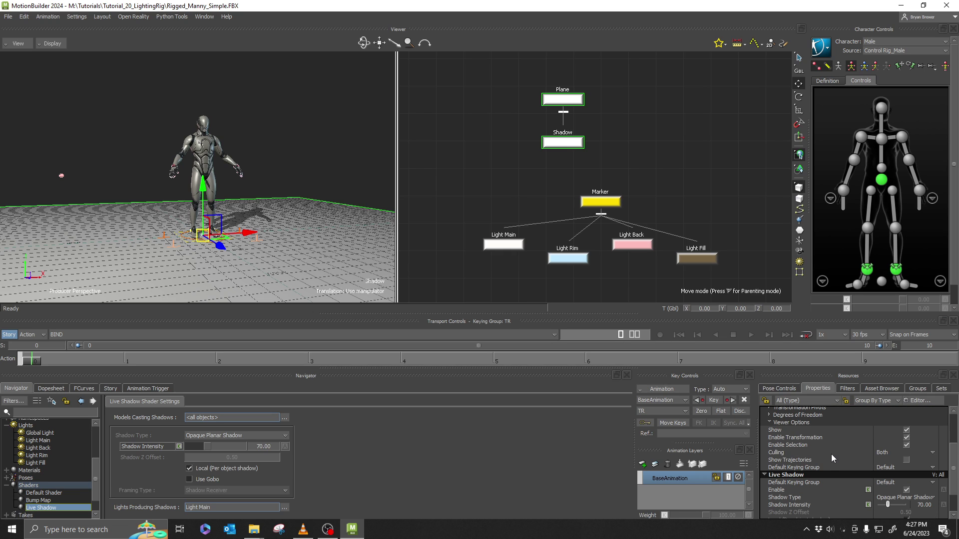
left_click(806, 455)
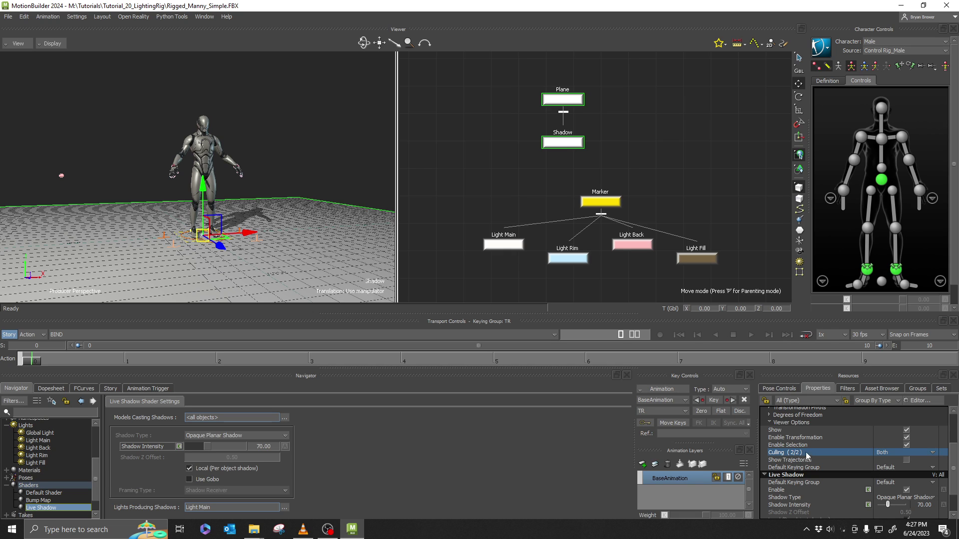
left_click(877, 452)
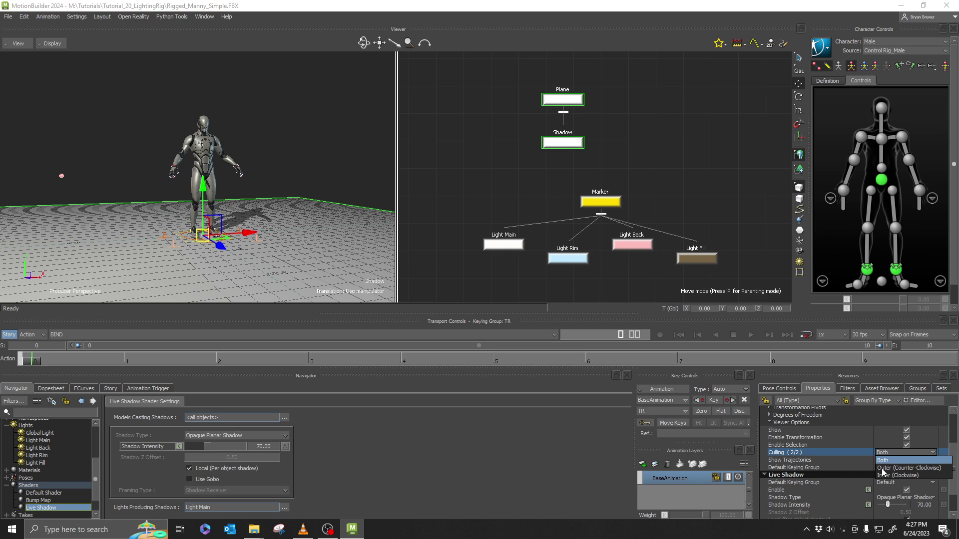
left_click(883, 470)
left_click(494, 178)
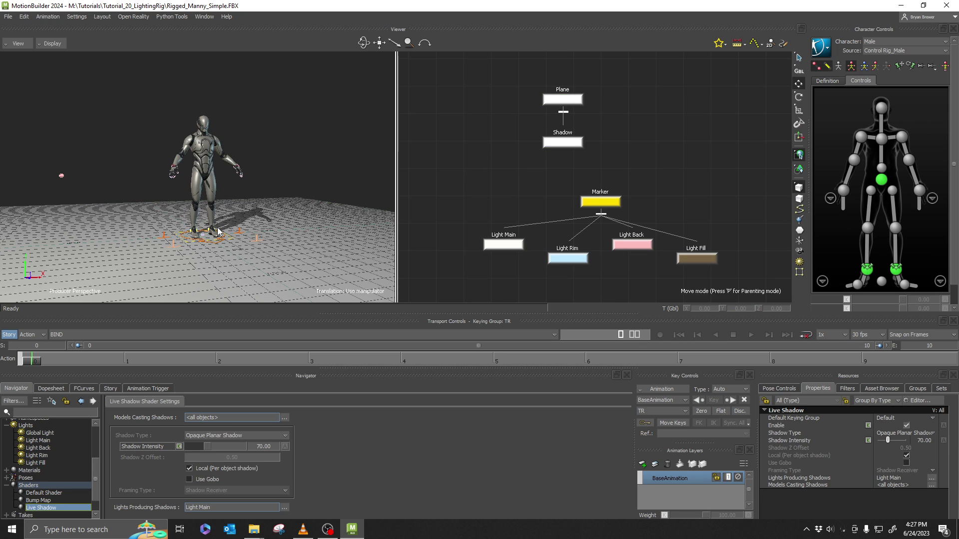
left_click_drag(214, 218, 225, 79, "ctrl+shift")
- Select the Shadow object and inspect the character's floor shadow from a closer, higher angle
left_click(562, 142)
left_click_drag(265, 120, 250, 185, "ctrl+shift")
key("ctrl+z")
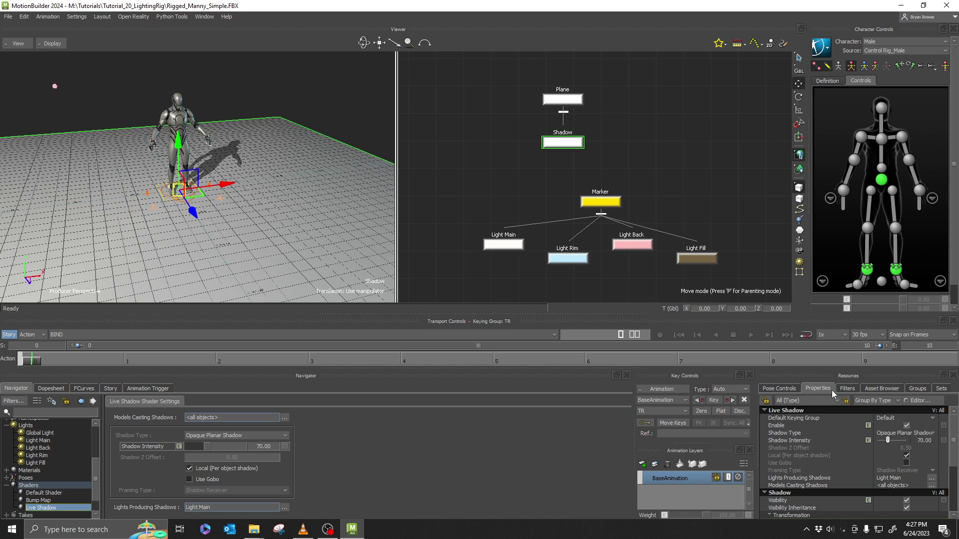
left_click_drag(192, 180, 179, 205, "ctrl")
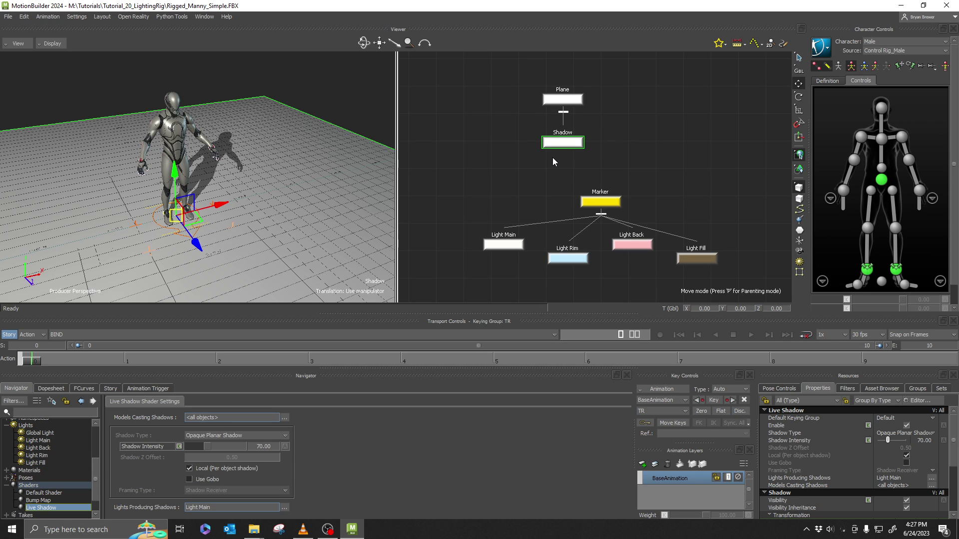
- Add a Cube primitive to the scene from the Elements templates in the Asset Browser
left_click(882, 389)
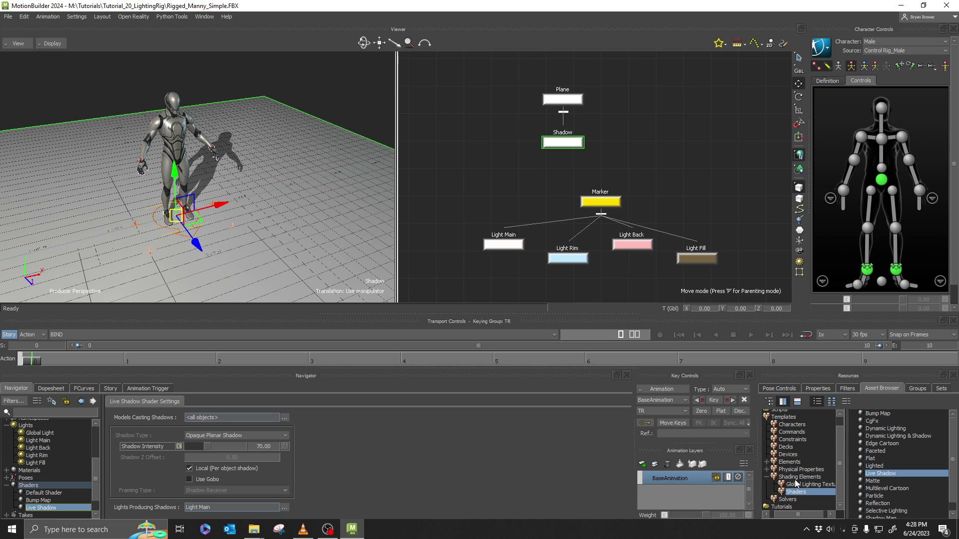
left_click(768, 477)
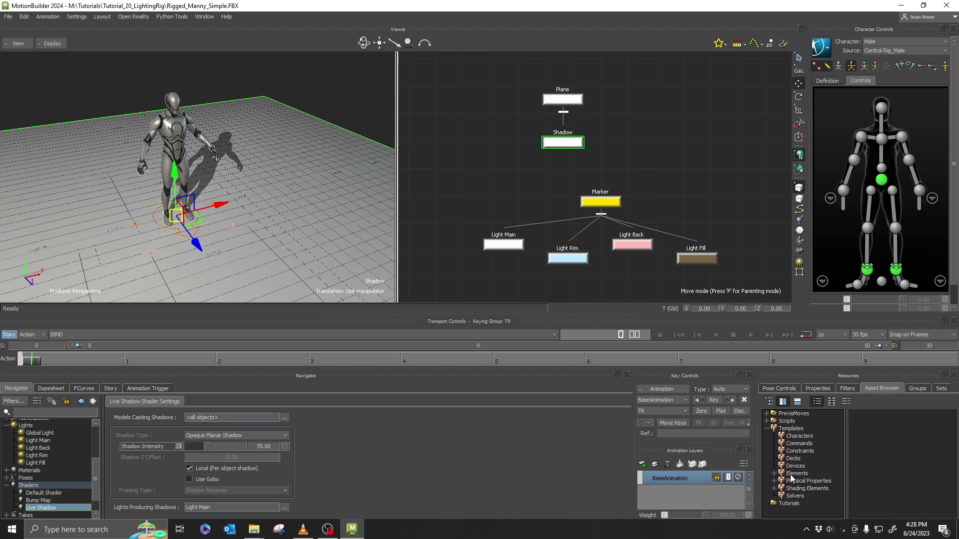
left_click(796, 474)
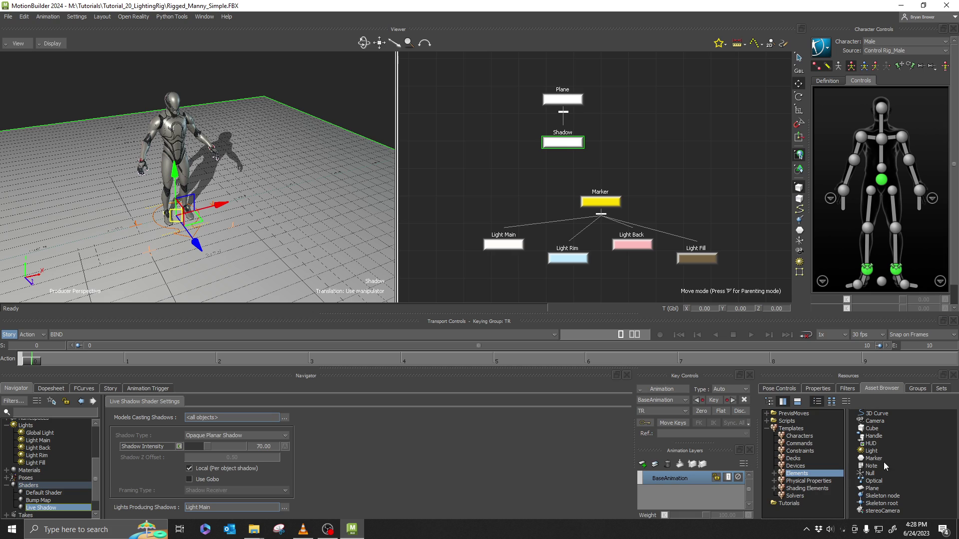
left_click(774, 475)
left_click(804, 481)
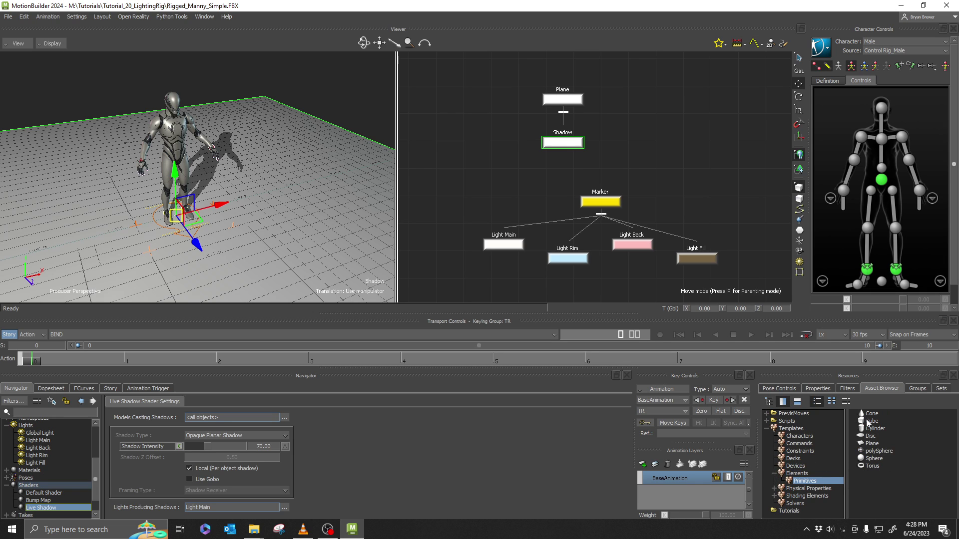
left_click_drag(872, 422, 690, 126)
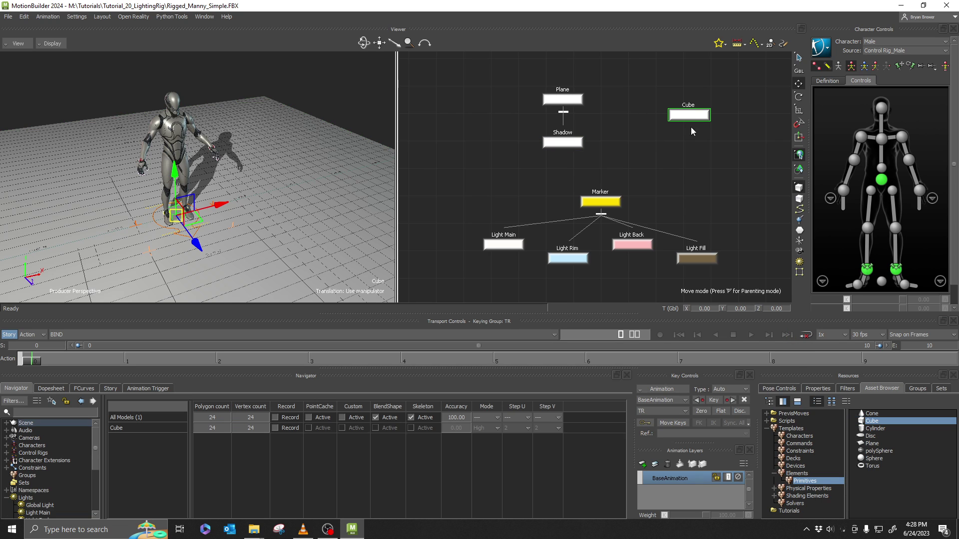
- Place the cube on the floor beside the character at about X 75.25, Y 32.88, and clear the selection
left_click_drag(214, 202, 390, 244)
key("s")
key("t")
left_click_drag(223, 186, 224, 143)
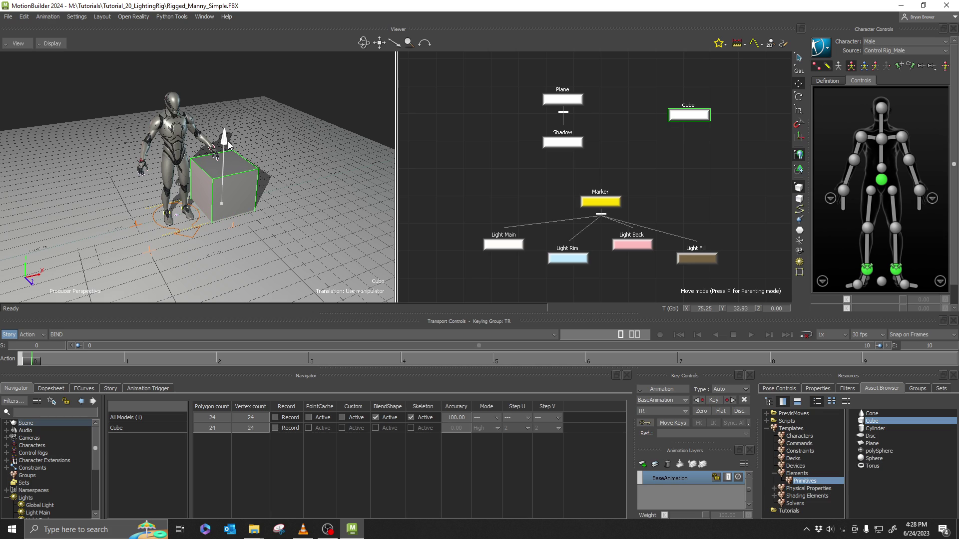
scroll(254, 187, "up", 3)
scroll(255, 187, "up", 4)
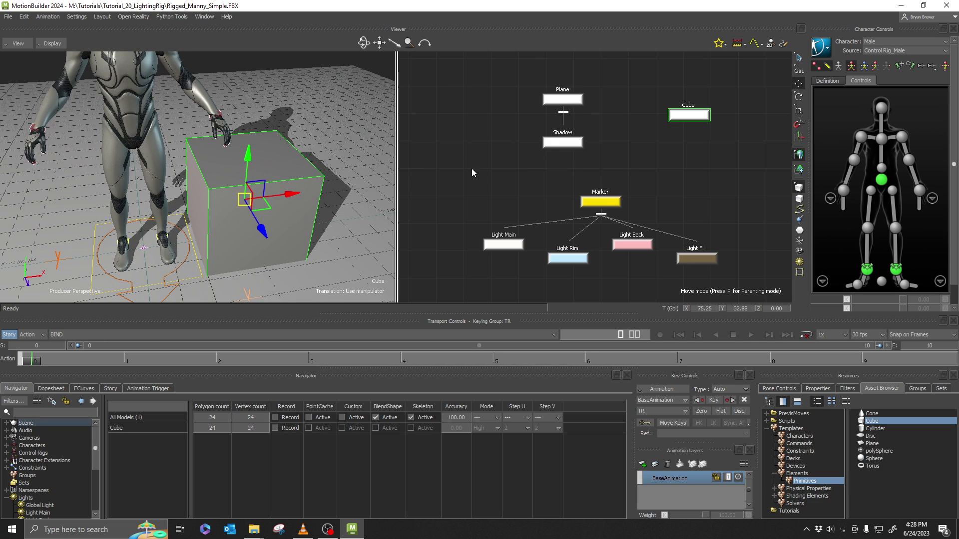
left_click(472, 169)
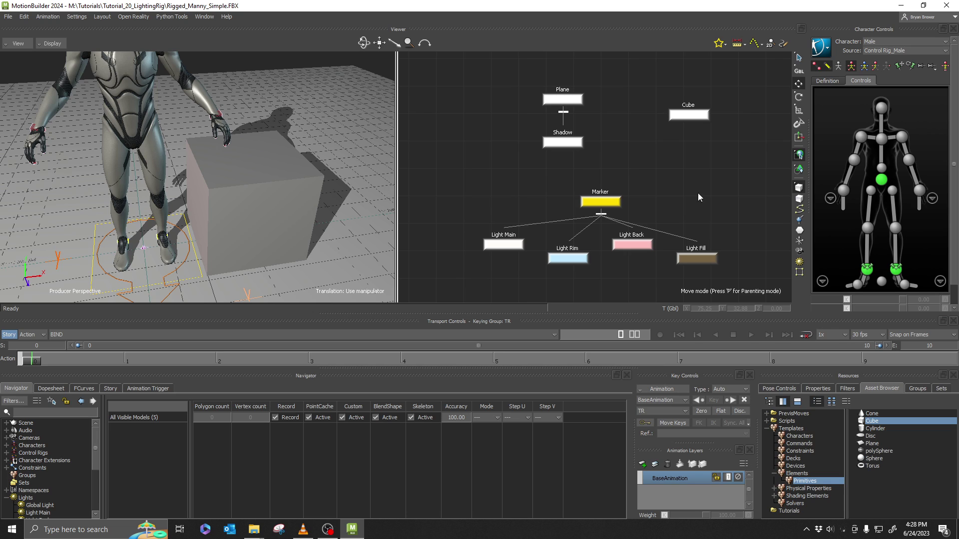
- Duplicate the Shadow plane and place the copy's node beside the light nodes in the schematic
left_click_drag(610, 124, 525, 164)
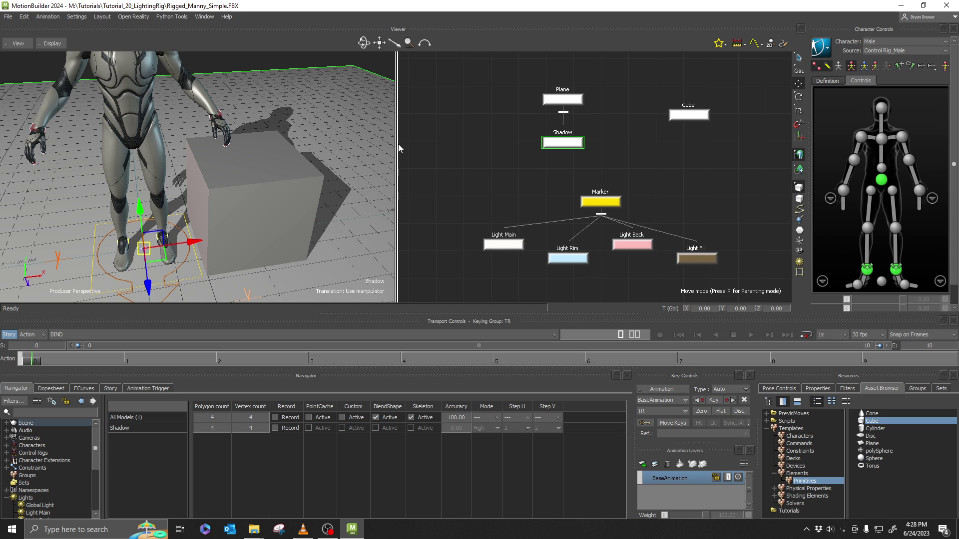
scroll(192, 236, "down", 3)
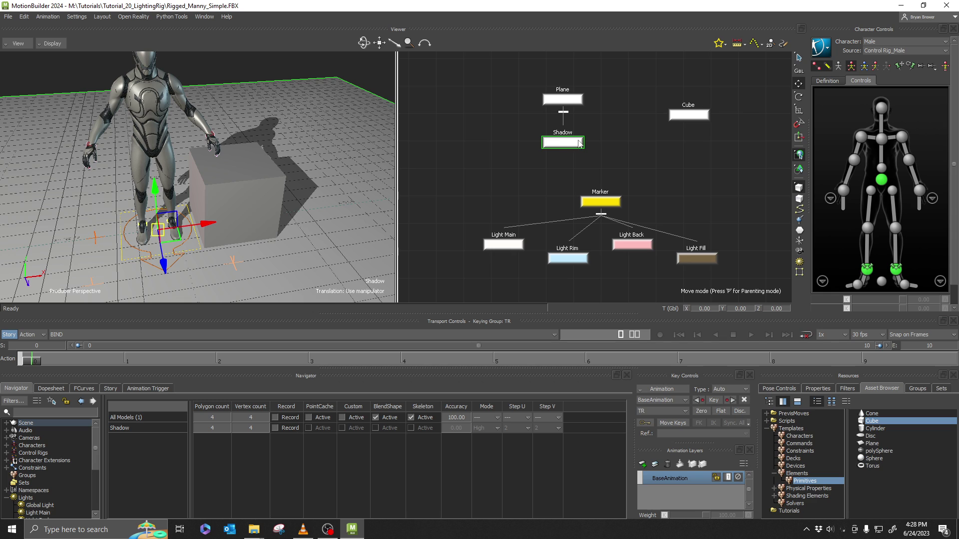
key("ctrl+v")
scroll(715, 140, "down", 3)
left_click_drag(619, 141, 443, 168, "shift")
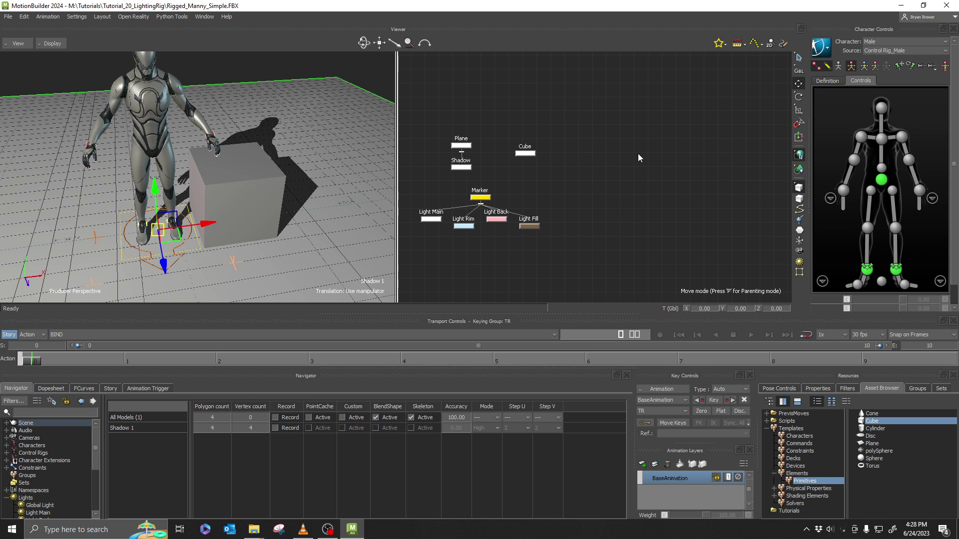
key("a")
mouse_move(717, 79)
left_mouse_down("shift")
mouse_move(715, 167)
mouse_move(584, 175)
mouse_move(674, 227)
left_mouse_up("shift")
- Move the duplicated shadow plane above the cube and scale it uniformly to about 0.36
key("t")
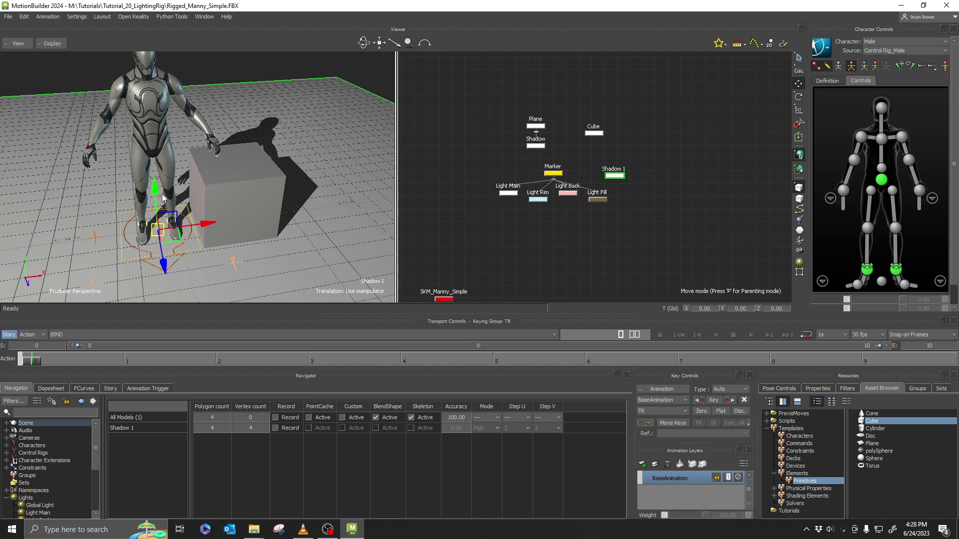
left_click_drag(158, 186, 270, 160)
mouse_move(242, 111)
left_mouse_down()
mouse_move(245, 94)
mouse_move(244, 114)
left_mouse_up()
key("s")
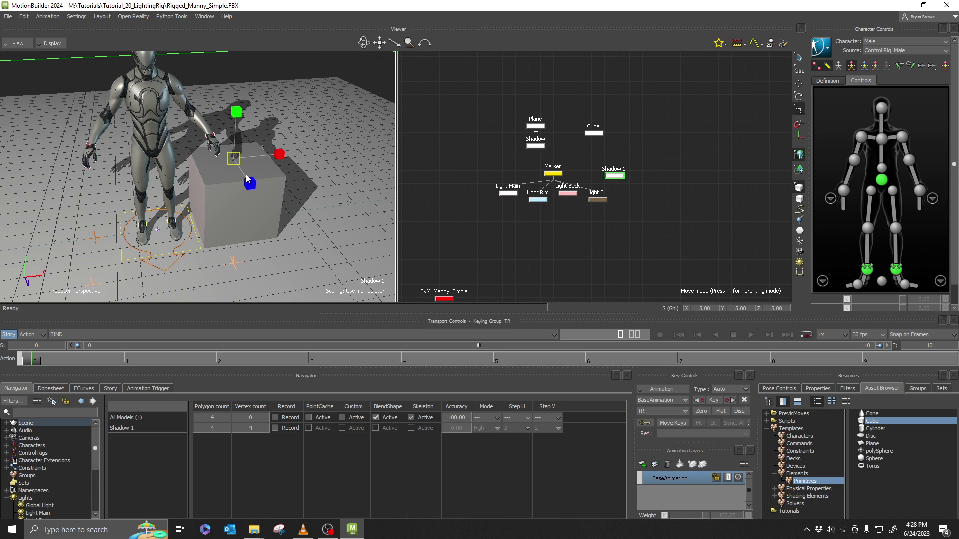
left_click_drag(233, 160, 0, 276)
key("f")
left_click_drag(301, 172, 284, 152, "ctrl+shift")
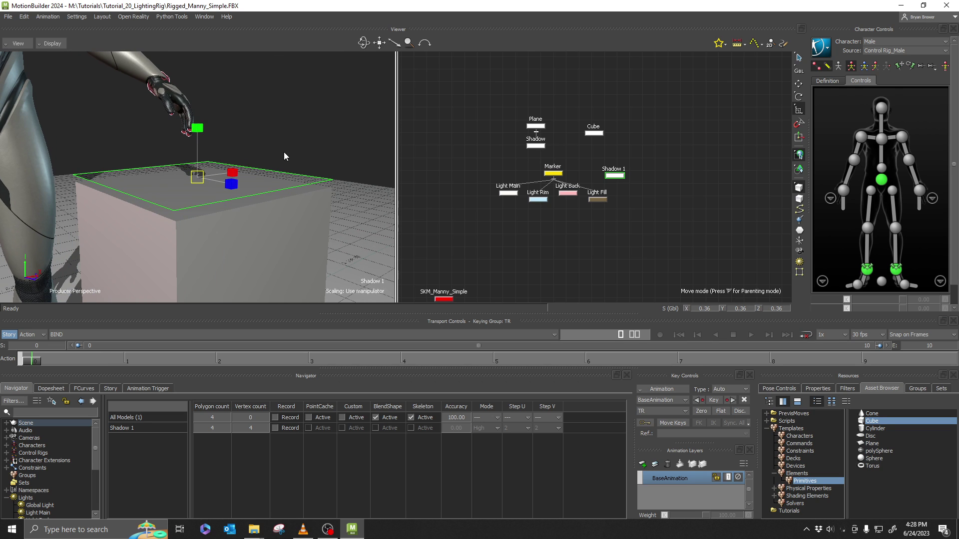
- Fit the duplicated shadow plane over the cube's top face at about Y 69.33 and inspect the shadow cast on it
key("t")
left_click_drag(199, 133, 208, 136)
left_click_drag(269, 153, 246, 160, "ctrl+shift")
key("r")
key("s")
left_click_drag(295, 194, 293, 195)
key("t")
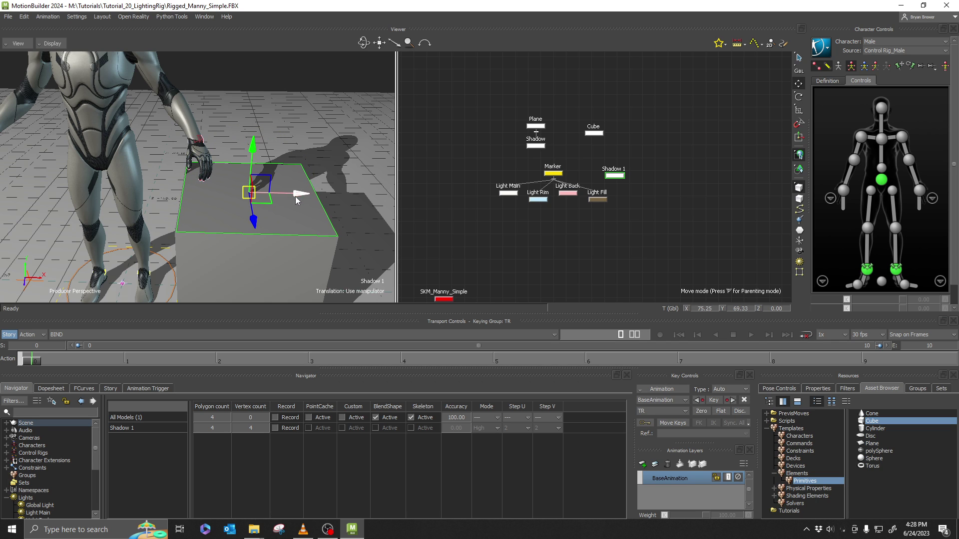
left_click_drag(339, 225, 254, 178, "ctrl+shift")
left_click(493, 265)
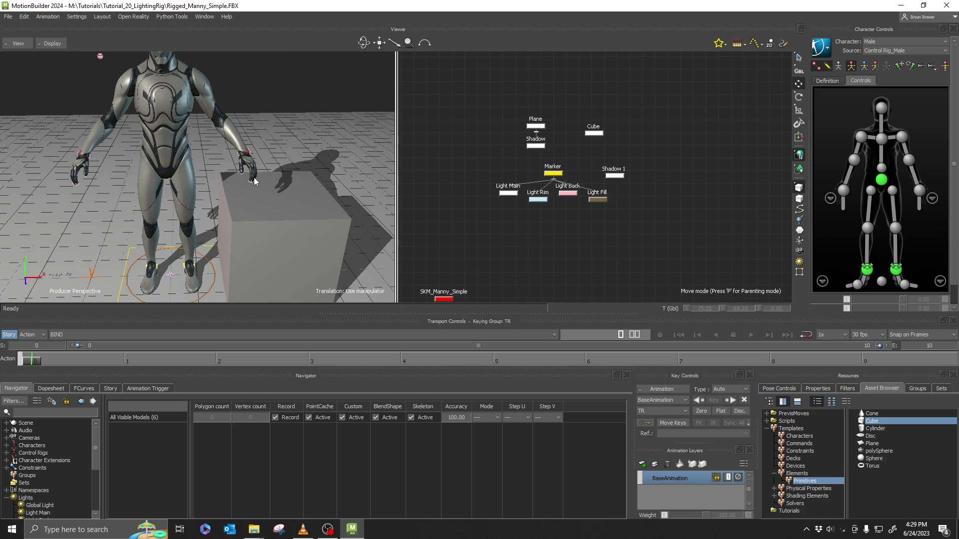
- Delete the duplicated shadow plane and the cube from the scene
left_click_drag(639, 105, 705, 105)
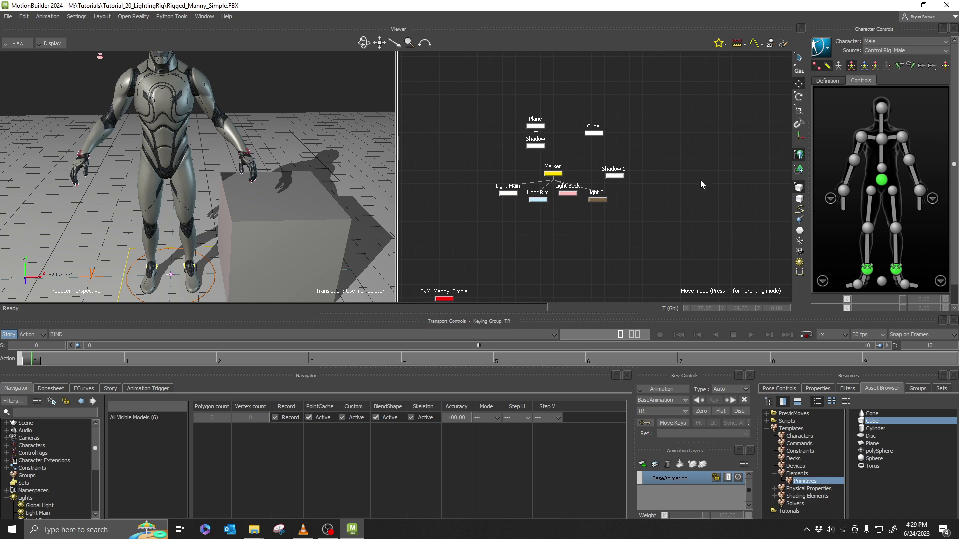
left_click_drag(672, 151, 609, 178)
key("Delete")
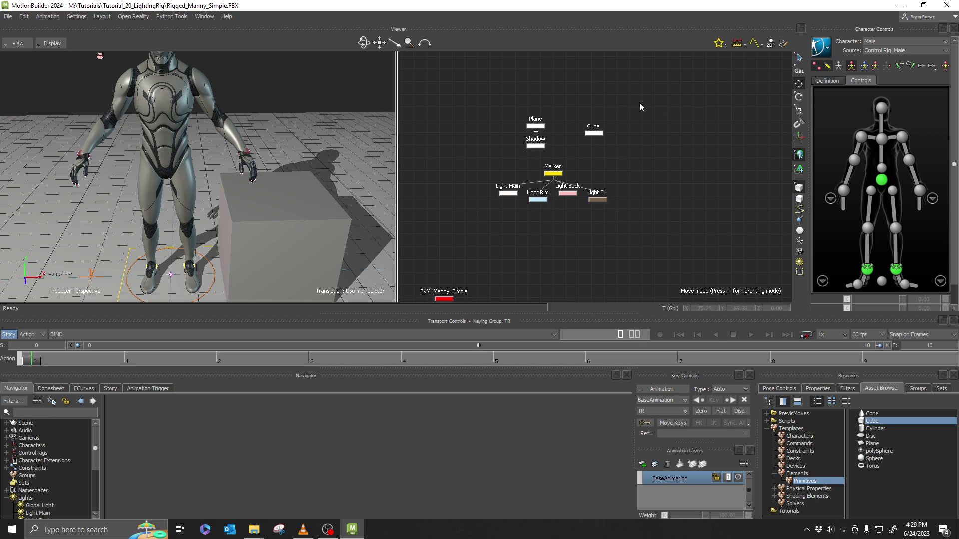
left_click_drag(639, 103, 582, 142)
key("Delete")
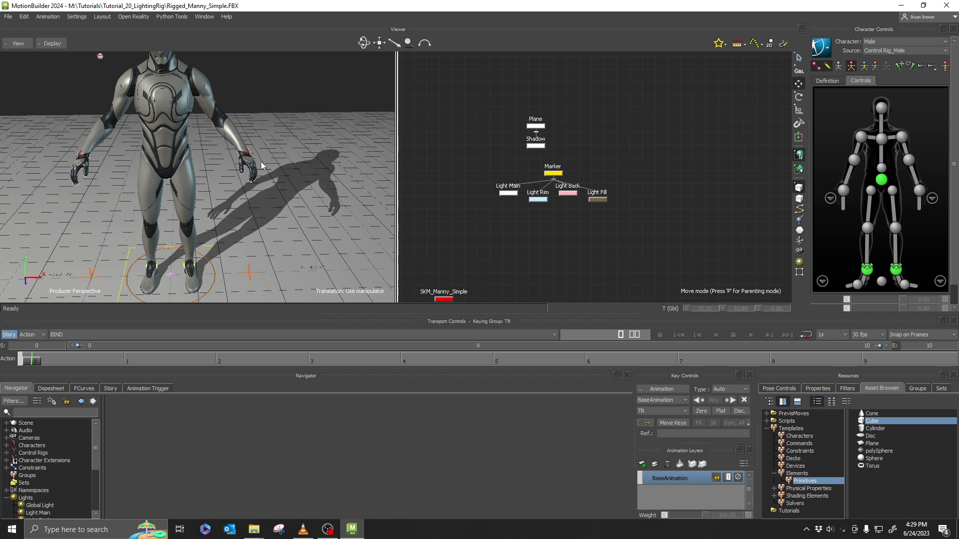
left_click_drag(298, 178, 202, 187, "ctrl")
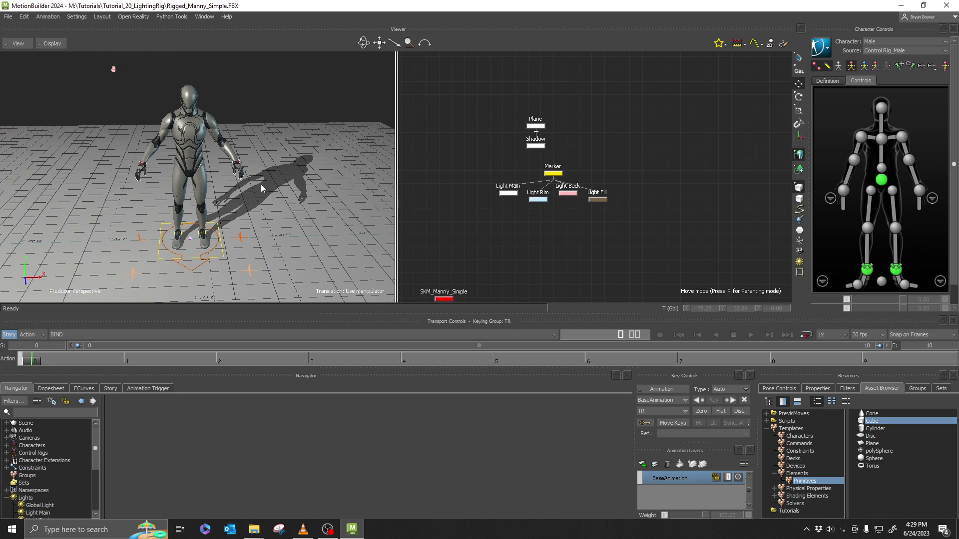
- Rename the marker that parents the four lights as Light Ctrl
left_click(553, 173)
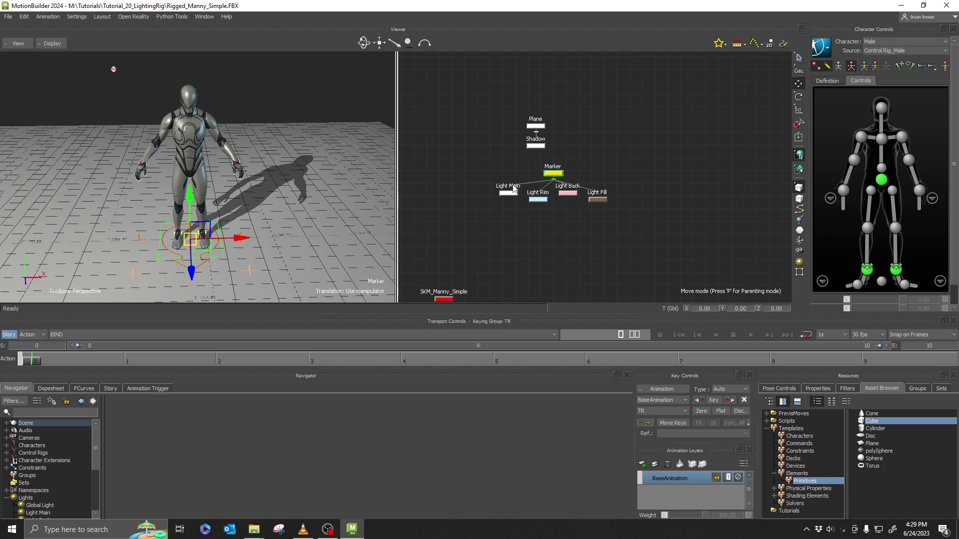
left_click_drag(516, 188, 603, 184, "ctrl")
right_click(612, 161)
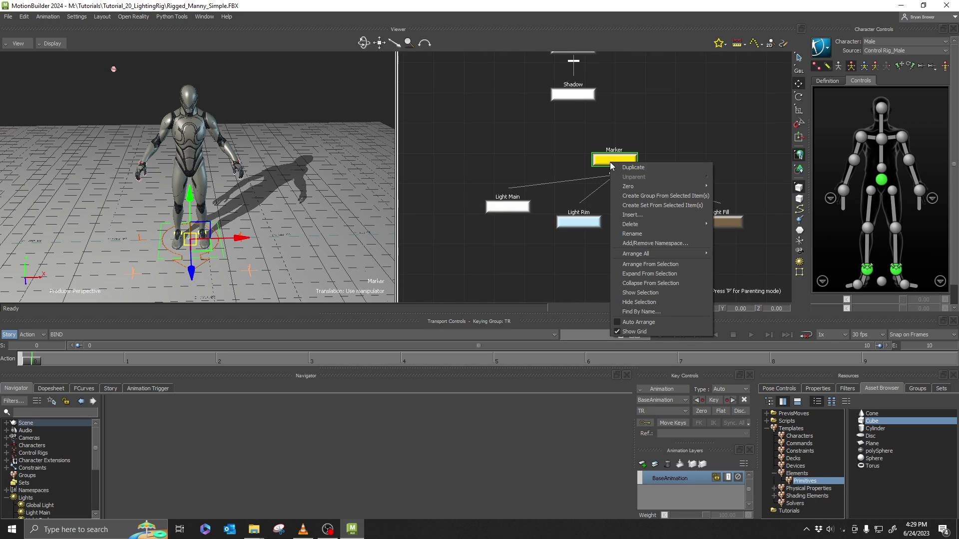
left_click(636, 232)
type("Light Ctr")
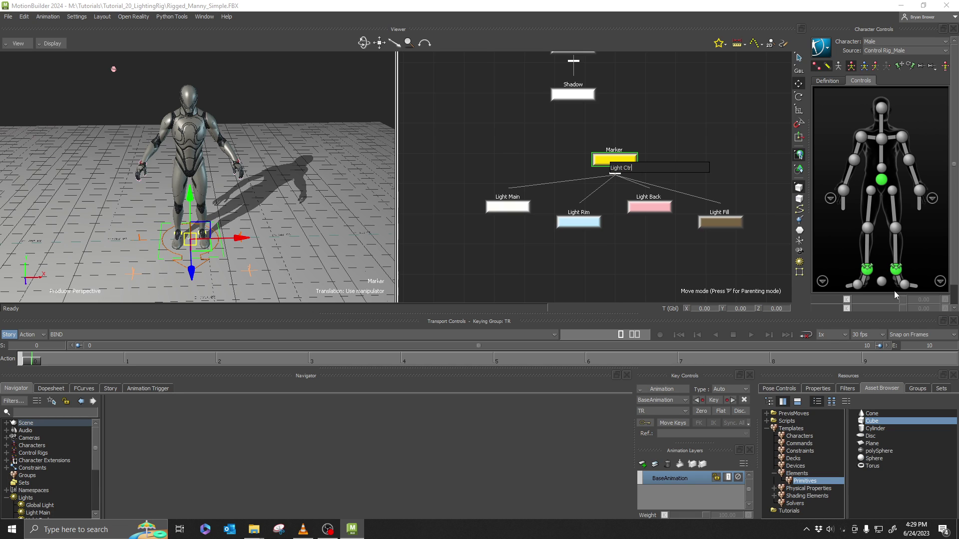
type("l")
key("Return")
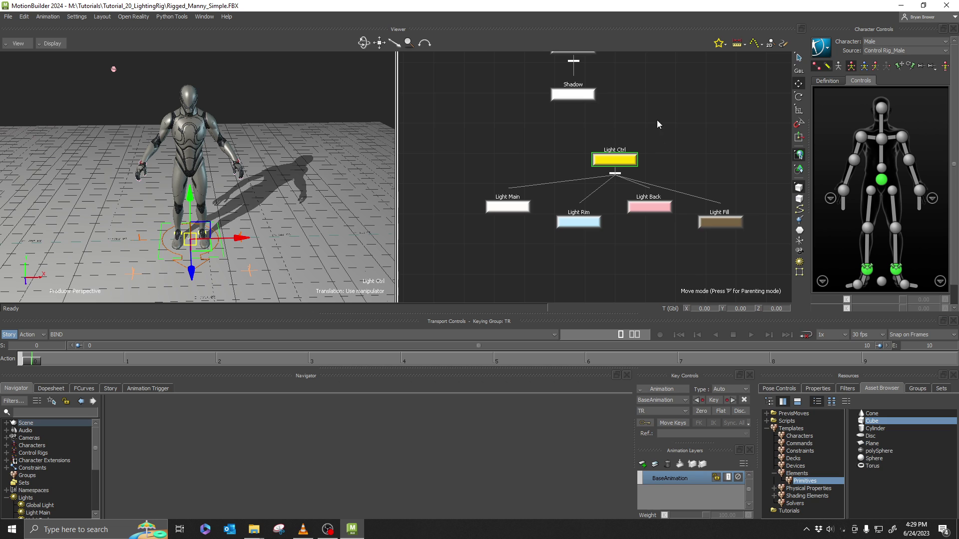
- Try rotating Light Ctrl around the character to test the rig, undo the rotation and clear the selection
left_click_drag(208, 248, 179, 215)
key("r")
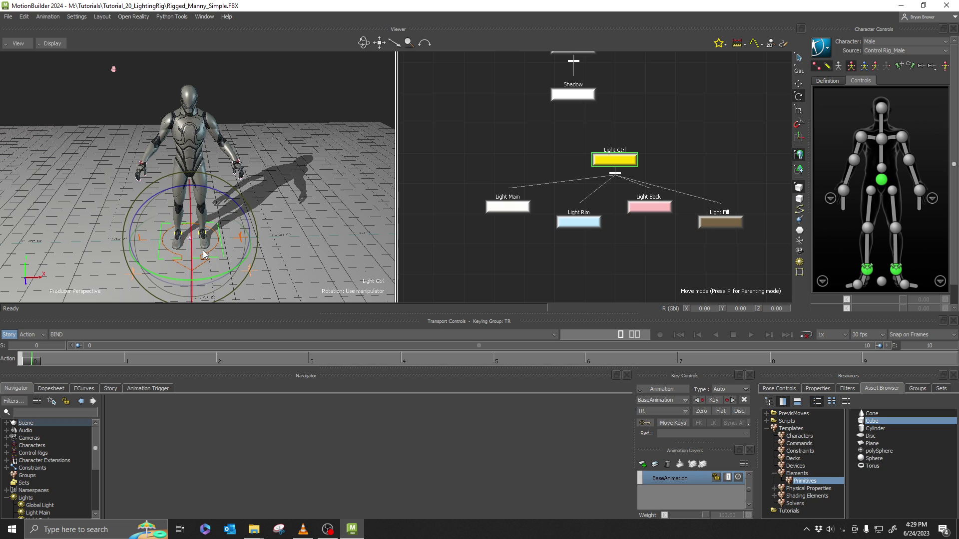
left_click_drag(214, 273, 270, 263)
key("ctrl+z")
left_click_drag(246, 212, 289, 227, "ctrl+shift")
key("Escape")
left_click(488, 225)
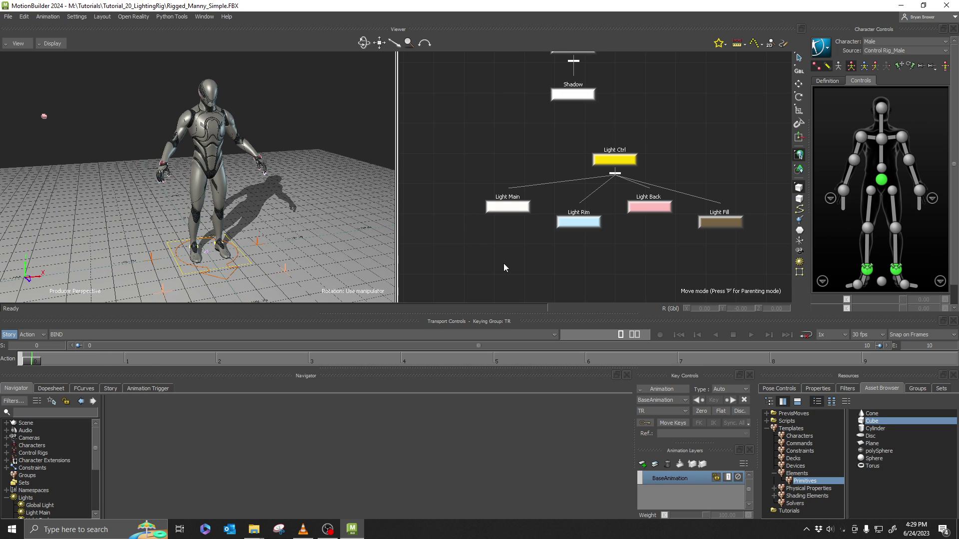
scroll(503, 264, "down", 3)
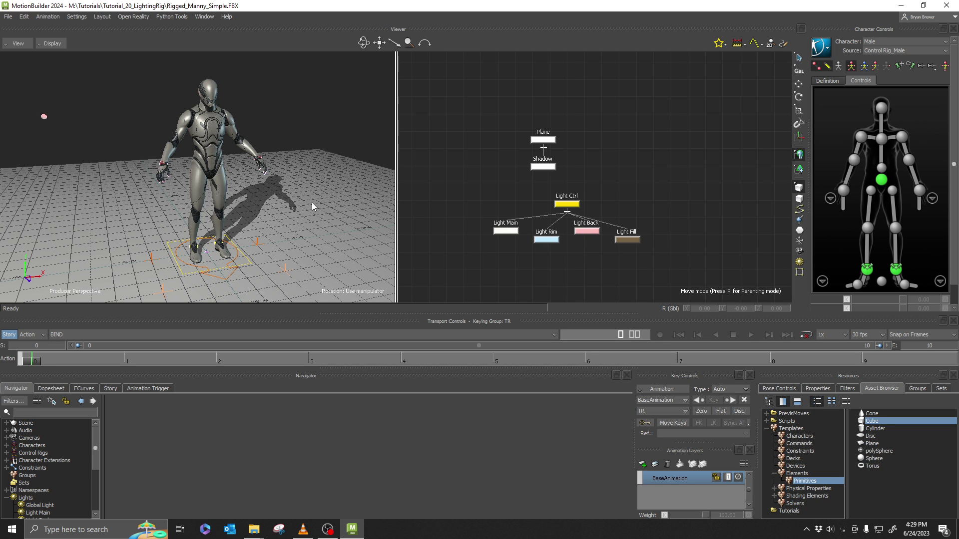
mouse_move(311, 202)
left_mouse_down("ctrl")
mouse_move(289, 188)
mouse_move(326, 193)
mouse_move(314, 195)
left_mouse_up("ctrl")
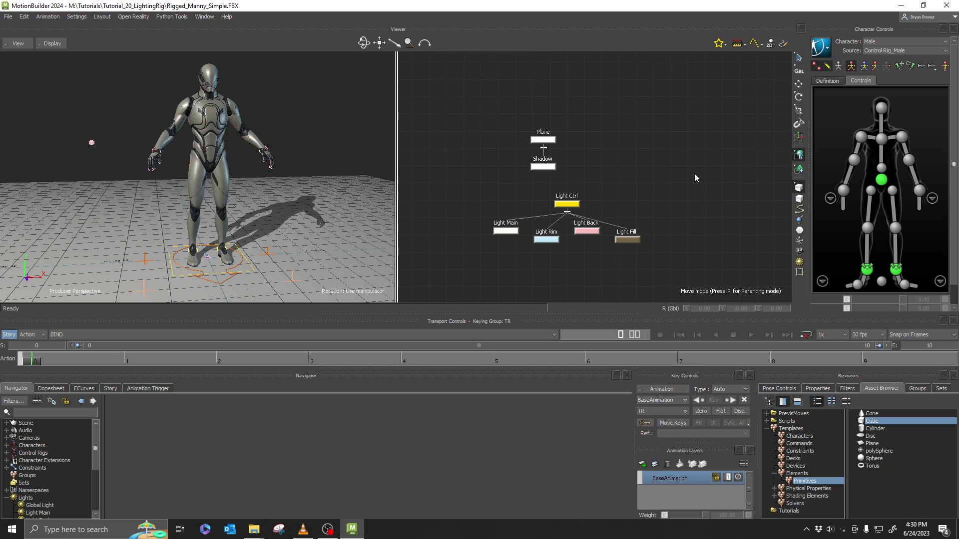
scroll(694, 173, "up", 3)
scroll(699, 173, "down", 3)
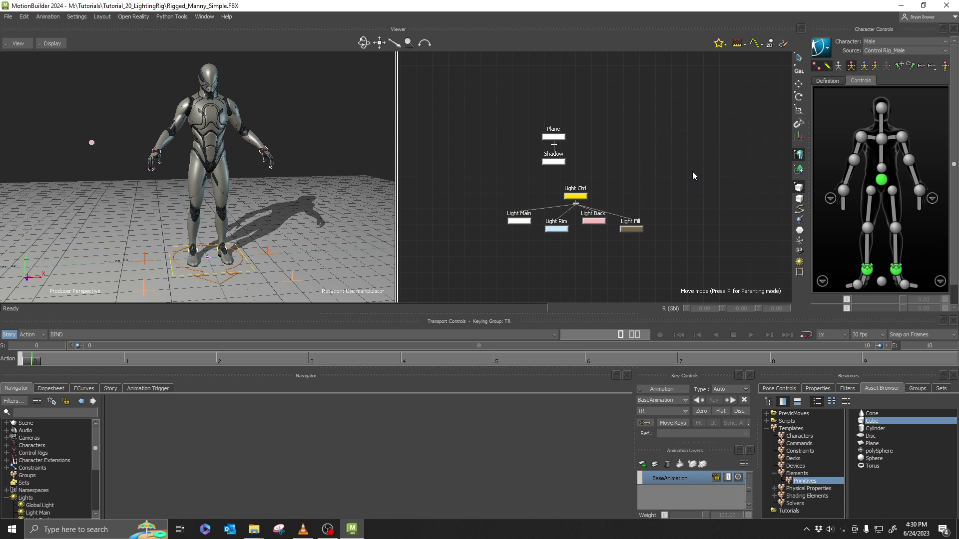
scroll(685, 197, "down", 1)
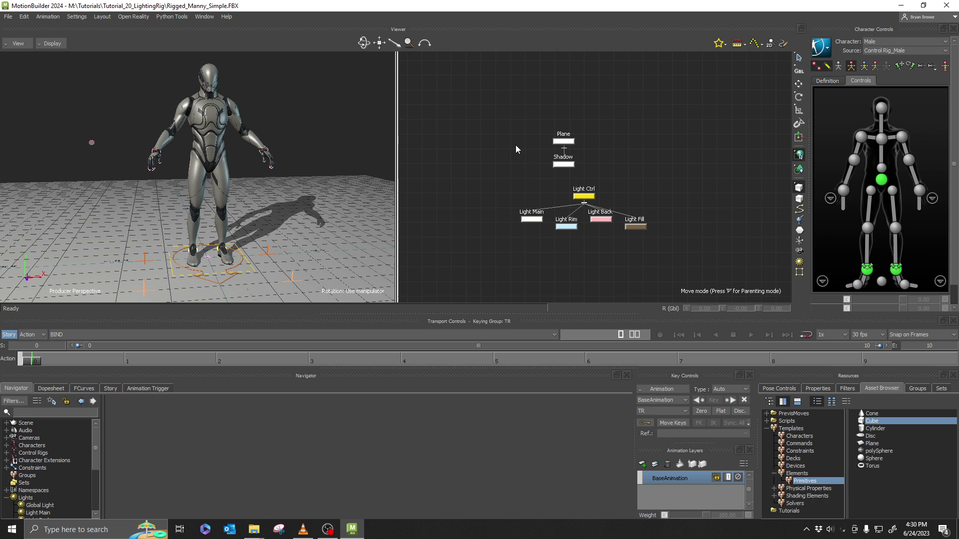
- Select the Plane and Shadow objects together with Light Ctrl and its four lights in the schematic
left_click_drag(477, 80, 691, 260)
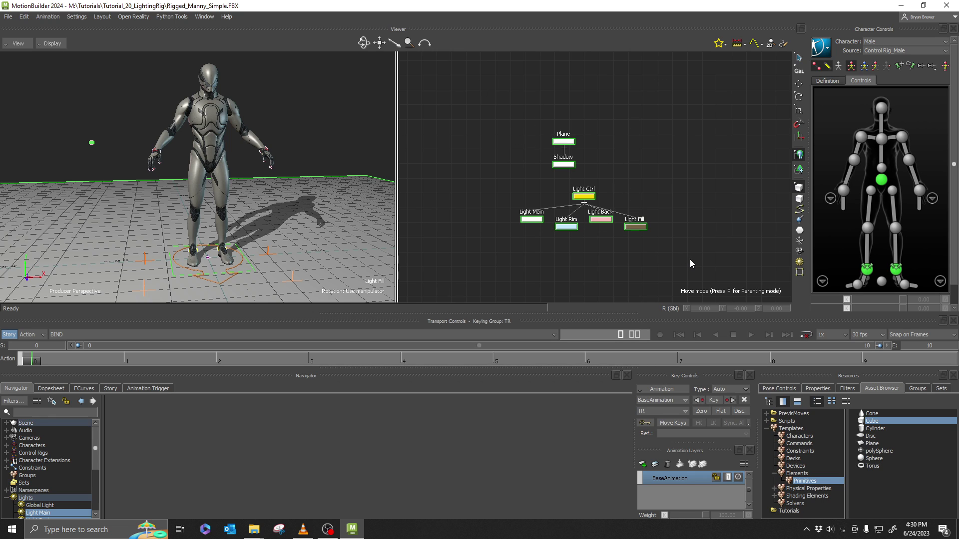
scroll(685, 209, "down", 2)
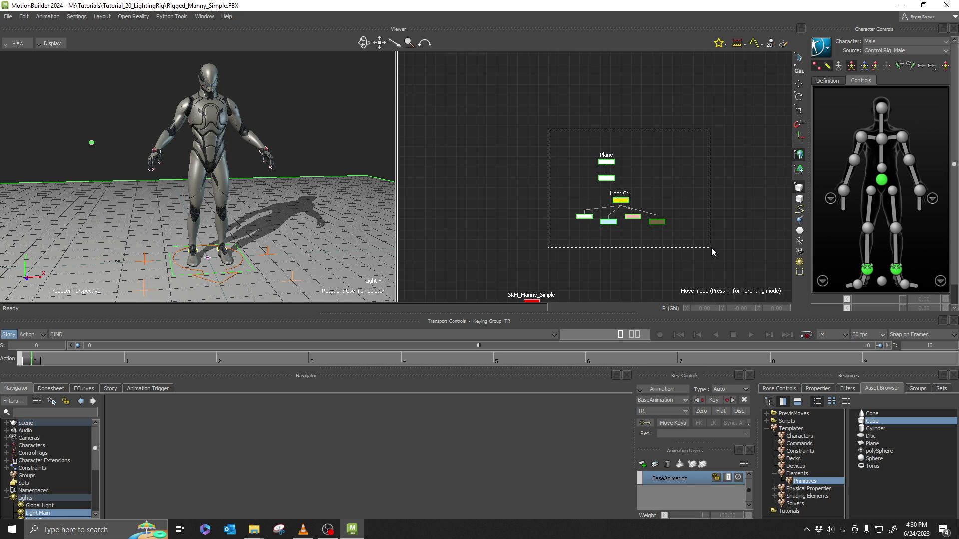
scroll(650, 205, "up", 2)
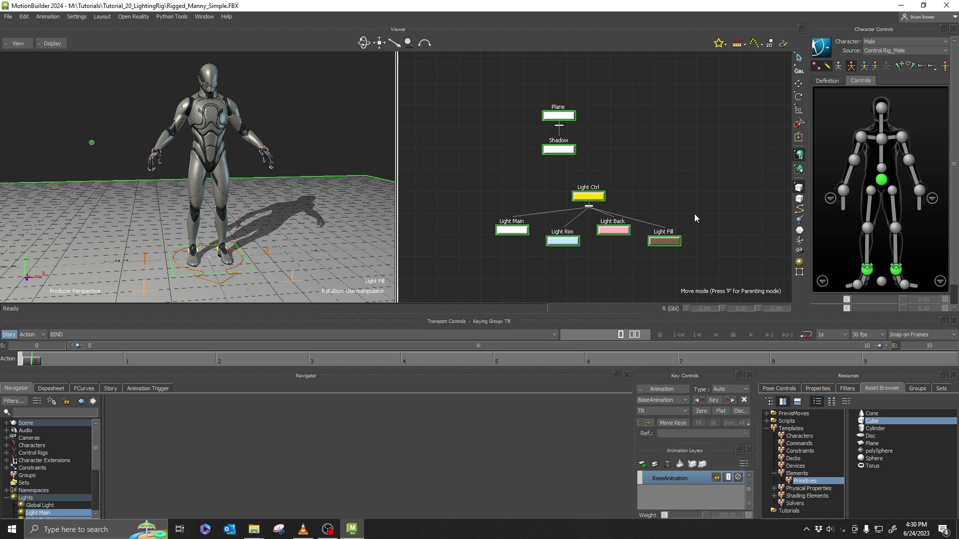
- Start saving the selected objects and create a new LightingRig folder inside Tutorial_20_LightingRig as the destination
scroll(620, 146, "down", 1)
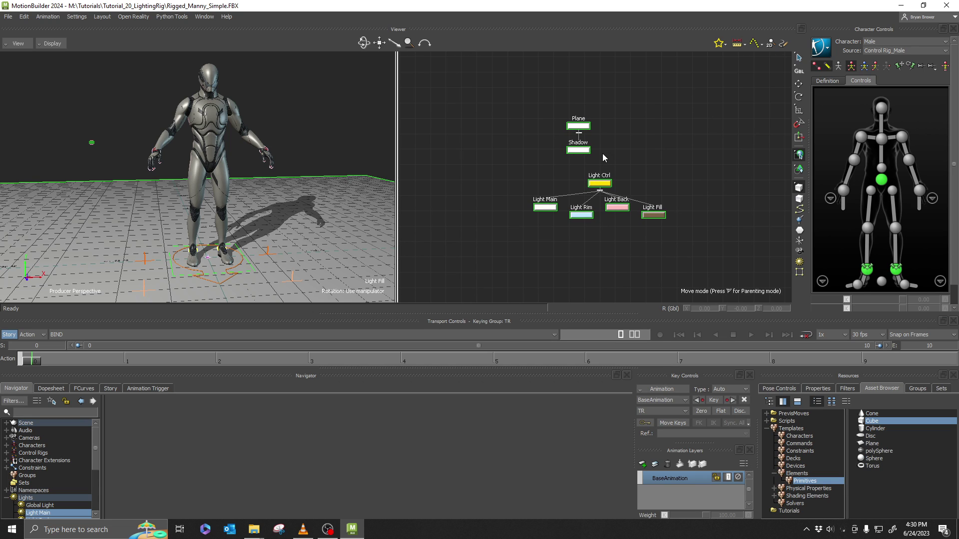
left_click(9, 18)
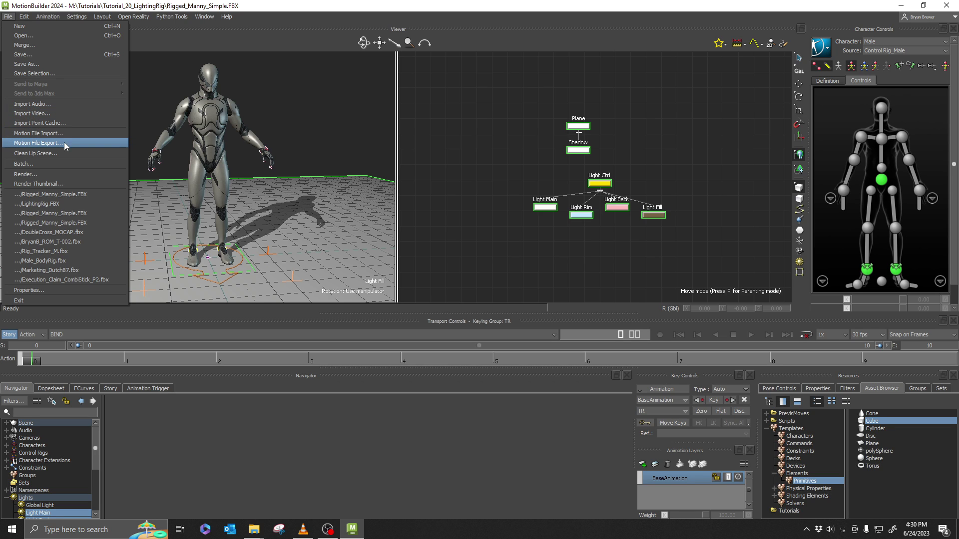
left_click(66, 72)
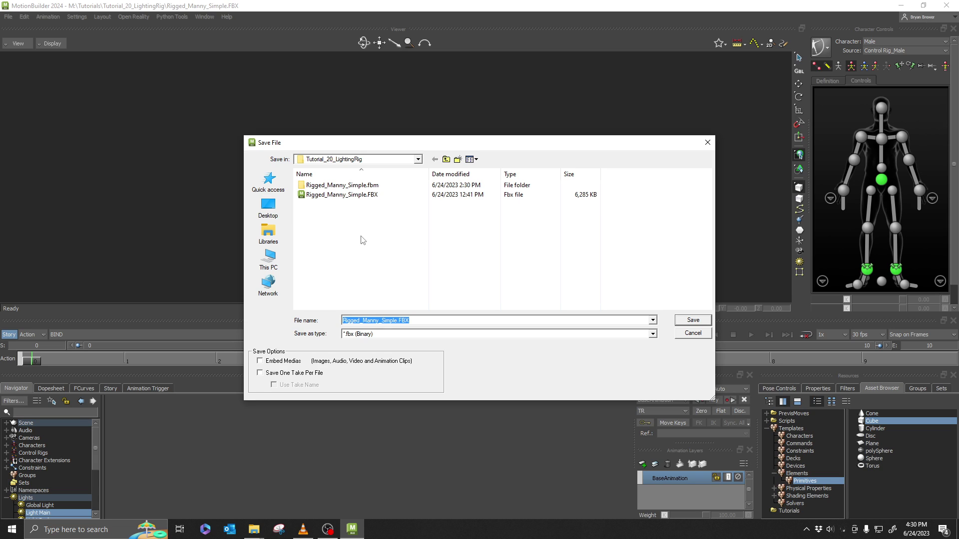
left_click(458, 160)
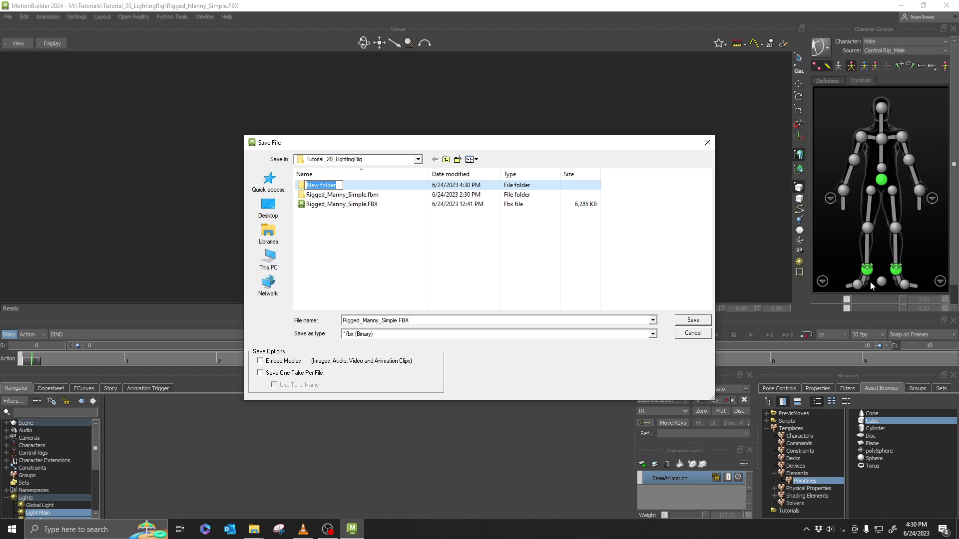
type("LightingRig")
double_click(301, 190)
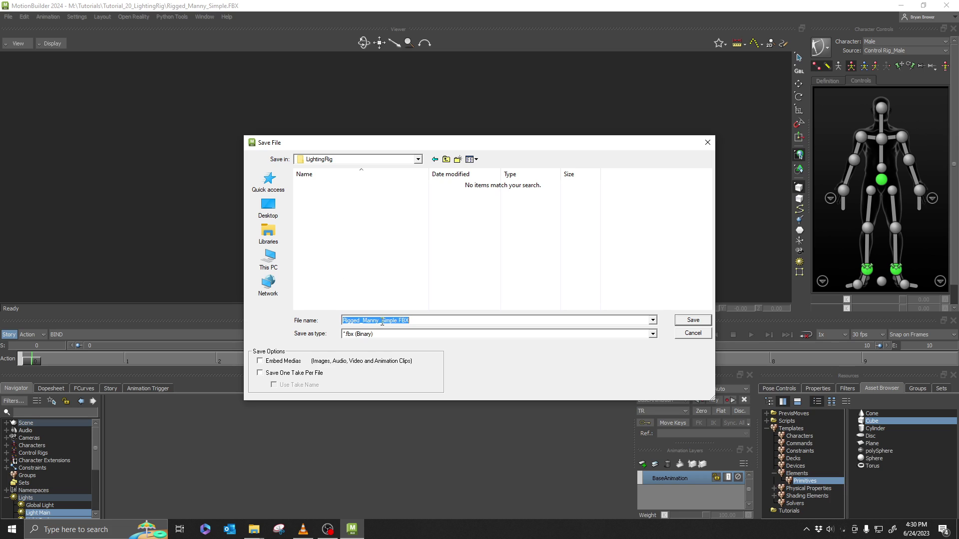
- Save the selection as LightingRig with the BIND take excluded from export, and clear the selection
type("LightingRig")
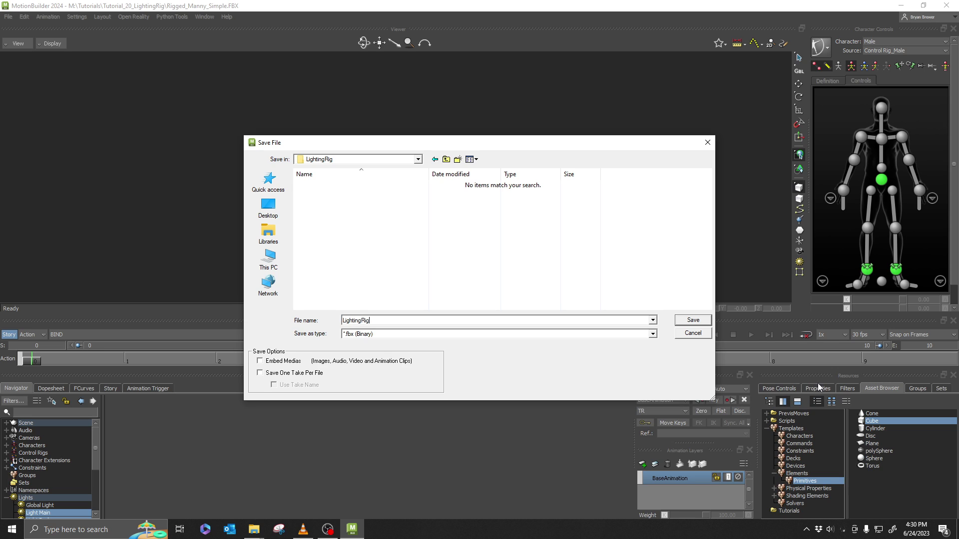
left_click(687, 323)
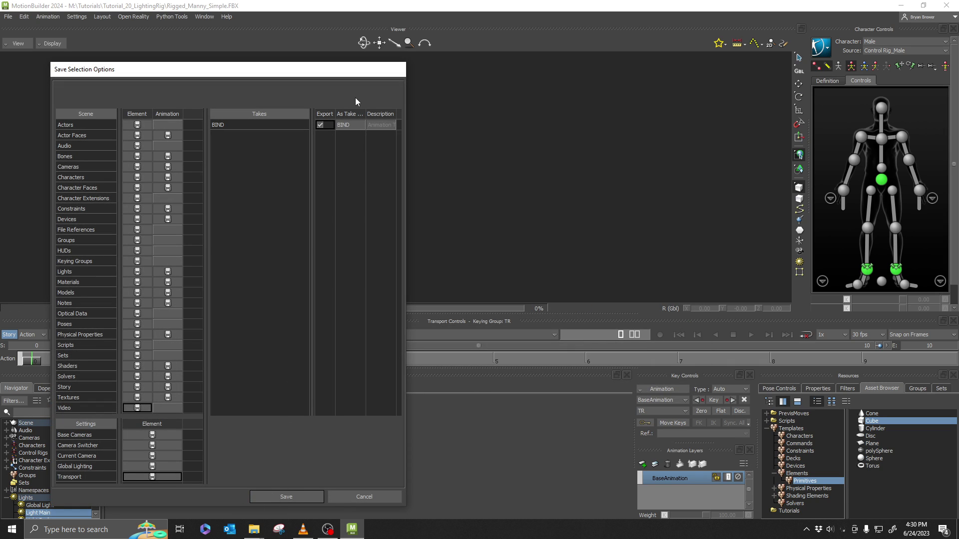
left_click(320, 125)
left_click(275, 497)
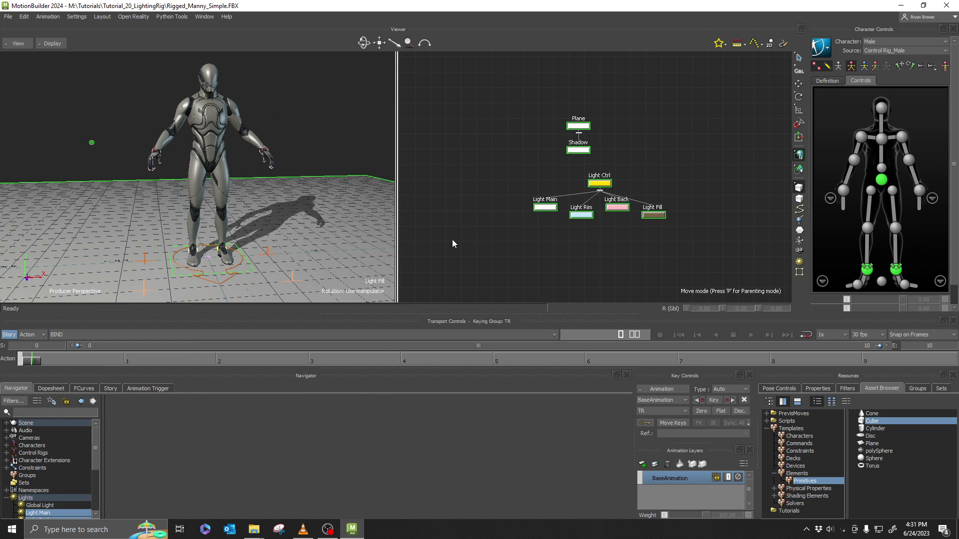
left_click(453, 243)
- Open LightingRig.FBX with default options, discarding the current scene's changes and the leftover clipboard elements
left_click(8, 17)
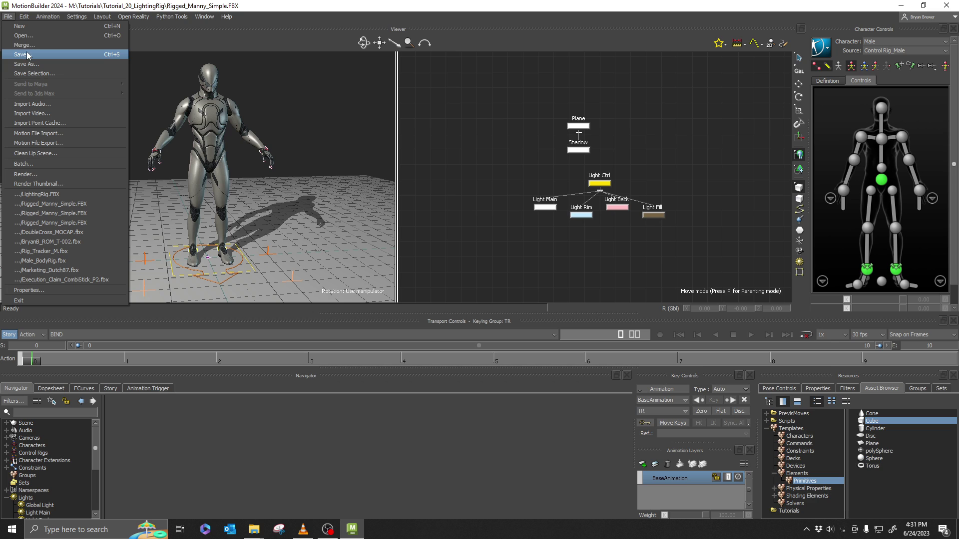
left_click(25, 37)
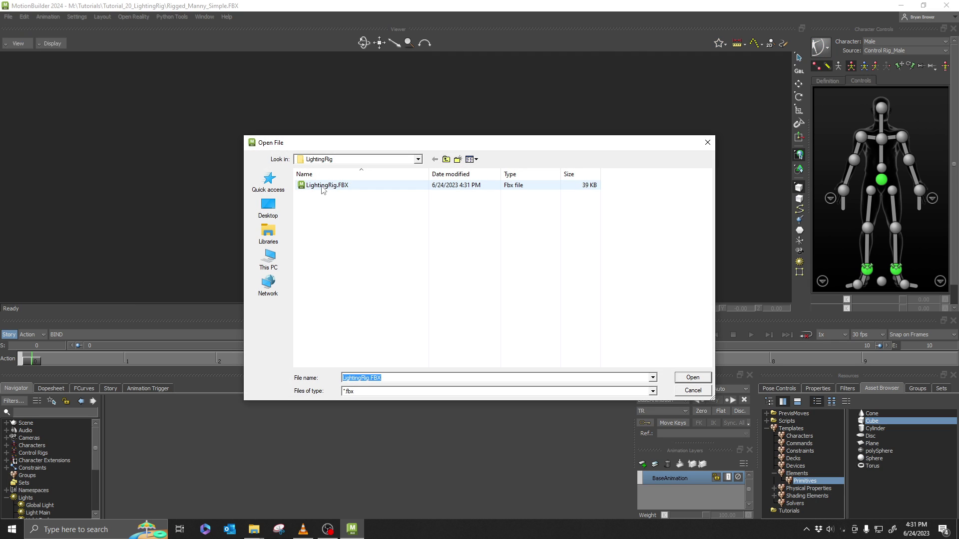
left_click(693, 378)
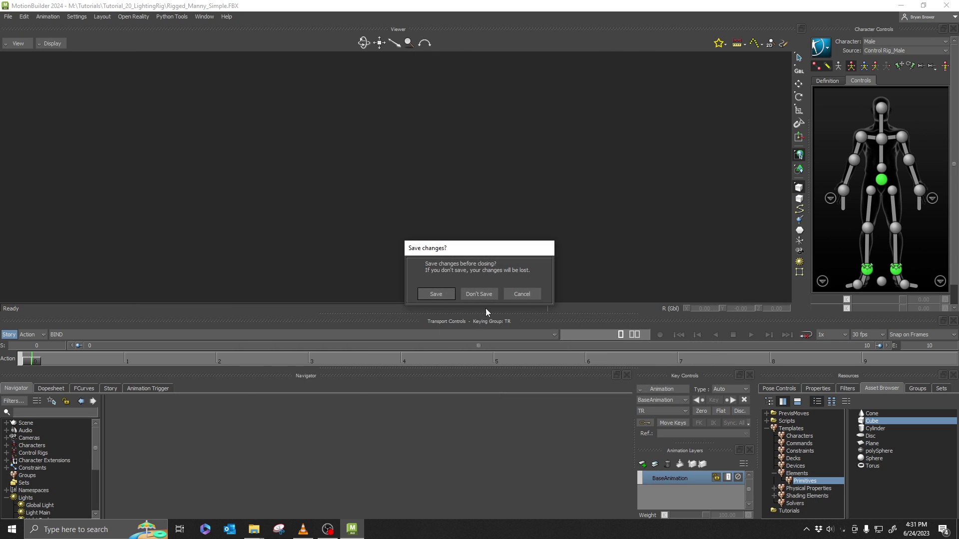
left_click(482, 297)
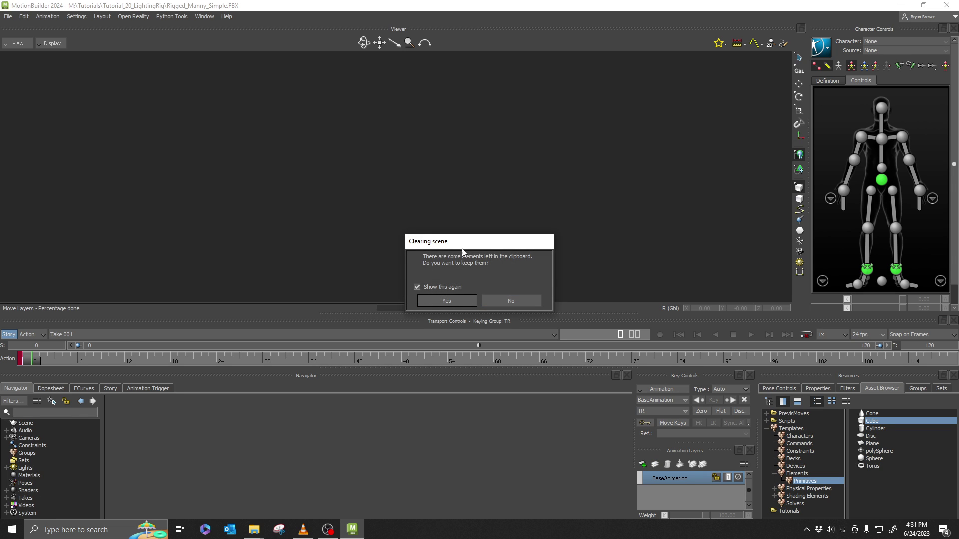
left_click(502, 302)
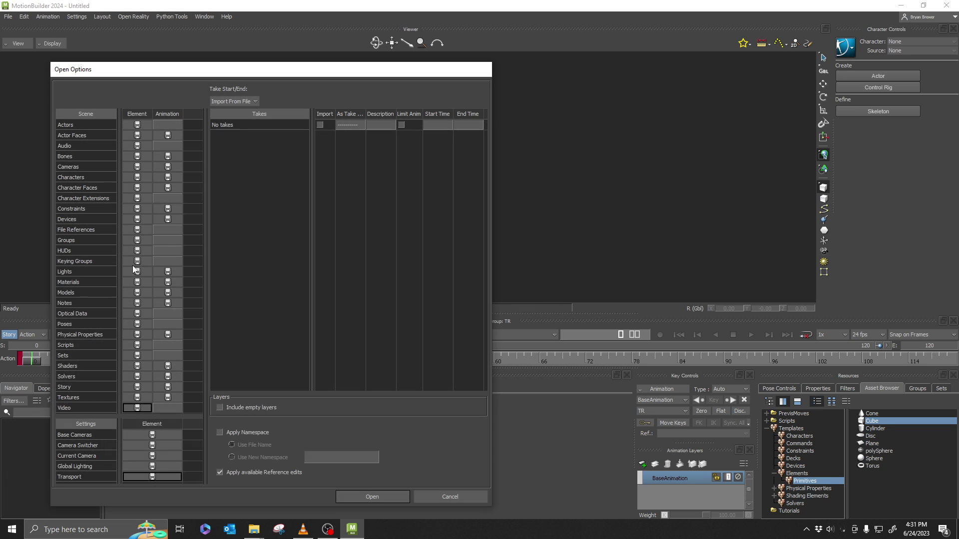
left_click(389, 495)
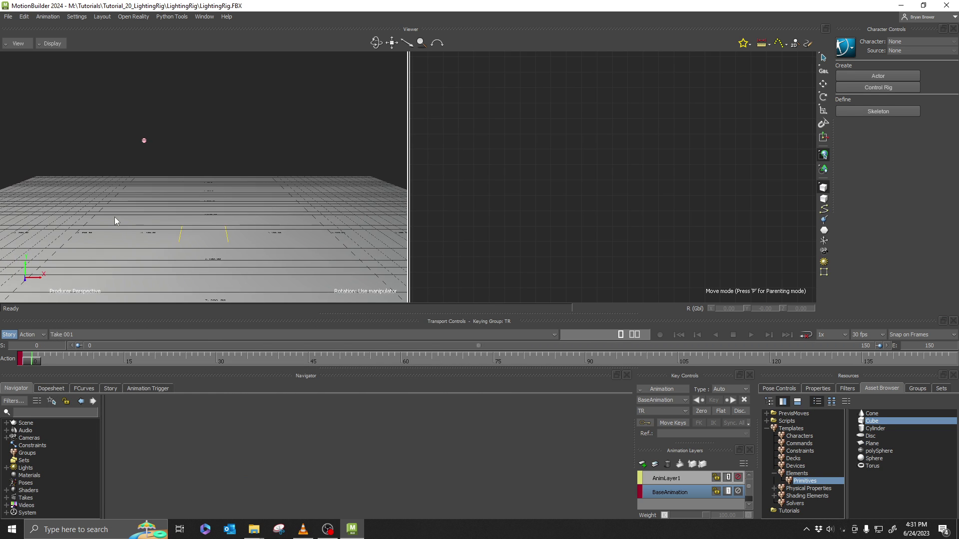
- Check the reopened rig's hierarchy in the schematic and its Live Shadow shader
mouse_move(161, 222)
left_mouse_down("ctrl+shift")
mouse_move(183, 234)
mouse_move(171, 232)
left_mouse_up("ctrl+shift")
key("a")
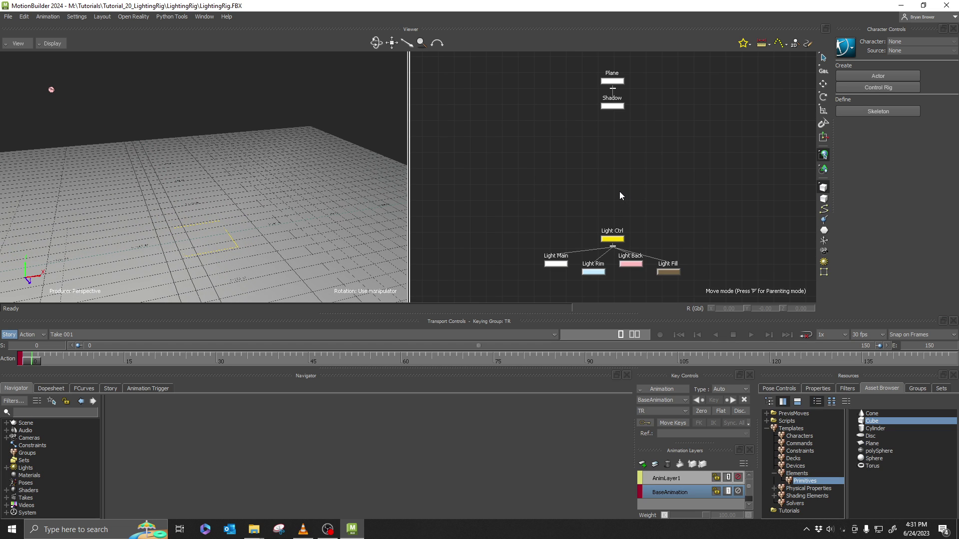
left_click(7, 491)
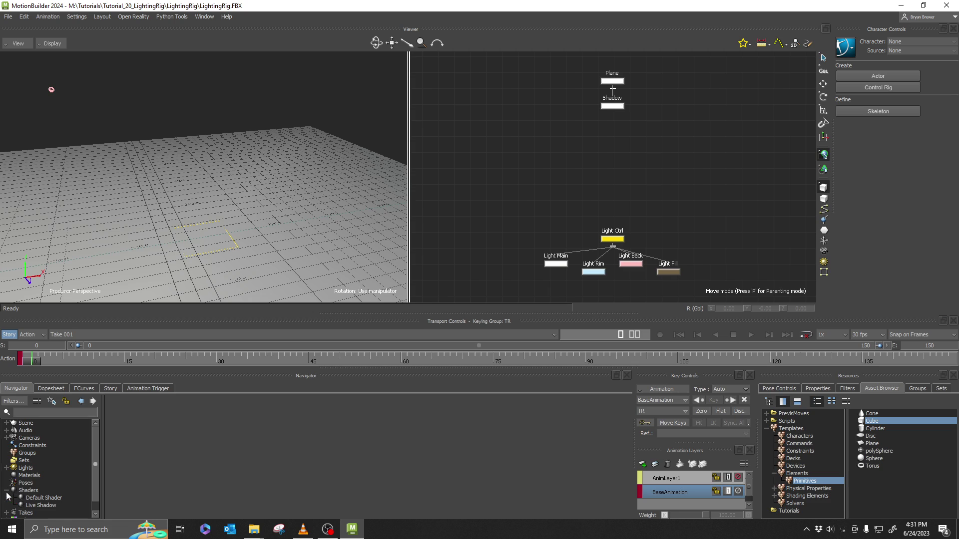
left_click(41, 506)
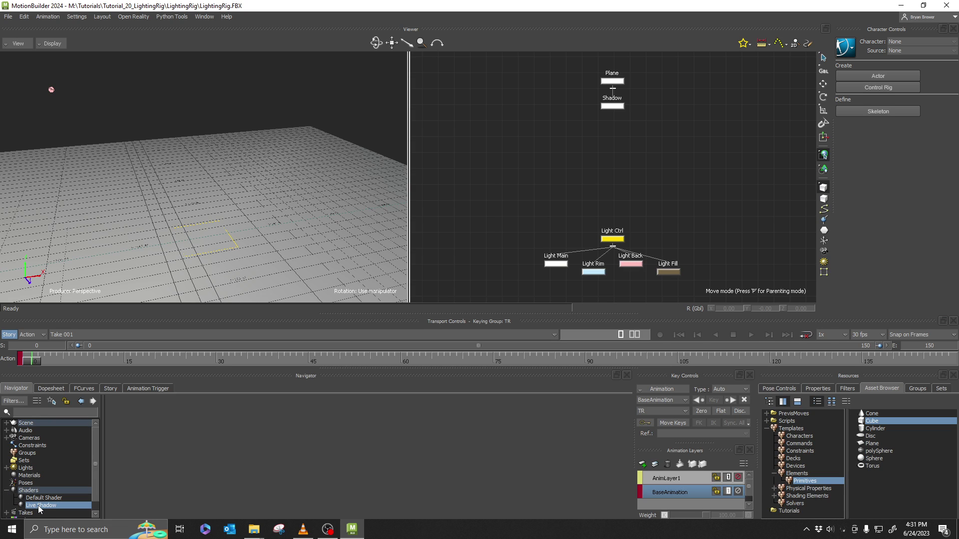
- Add a Sphere primitive to the scene and raise it above the floor plane
left_click(870, 460)
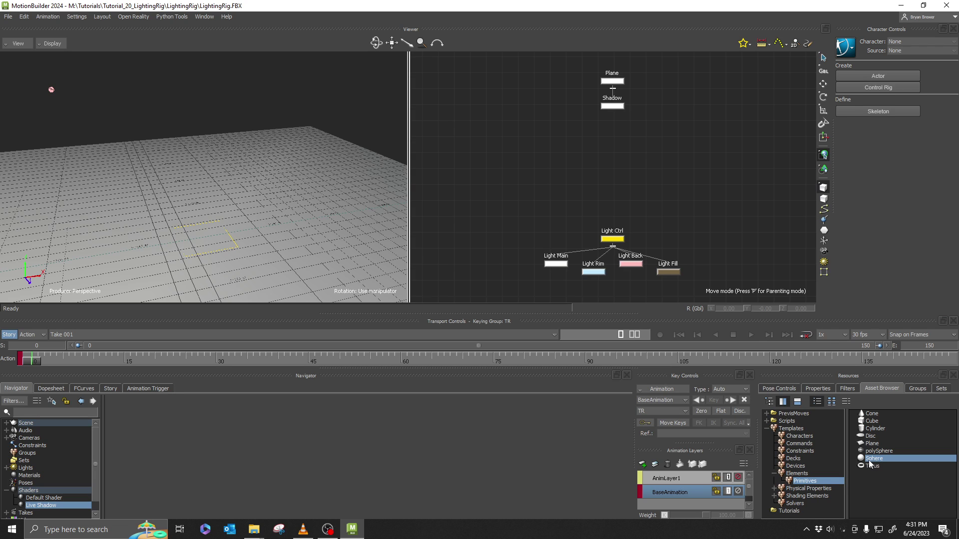
left_click_drag(870, 464, 660, 146)
key("t")
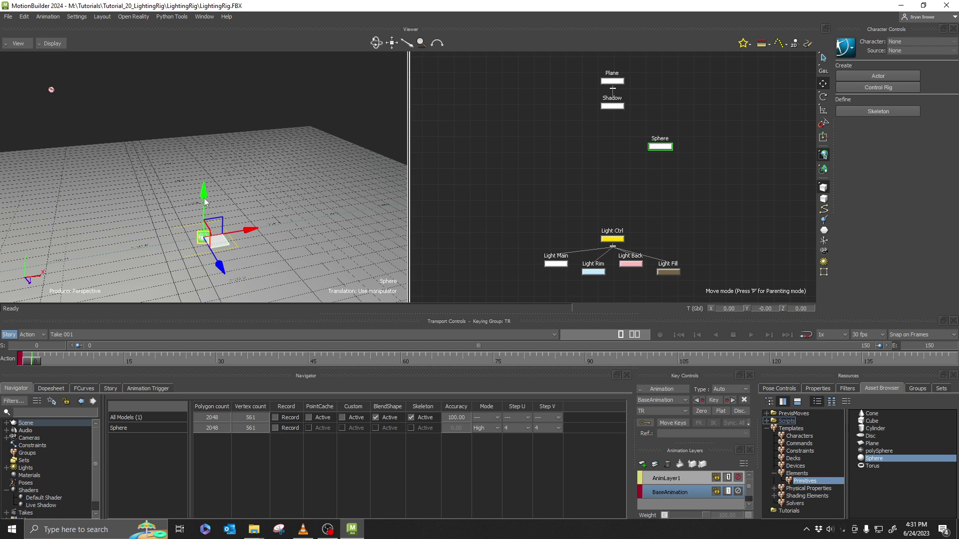
left_click_drag(203, 198, 204, 141)
- Scale the sphere up uniformly to about 7.4, deselect it and inspect its lighting and floor shadow
key("r")
key("s")
left_click_drag(203, 180, 326, 225)
key("Escape")
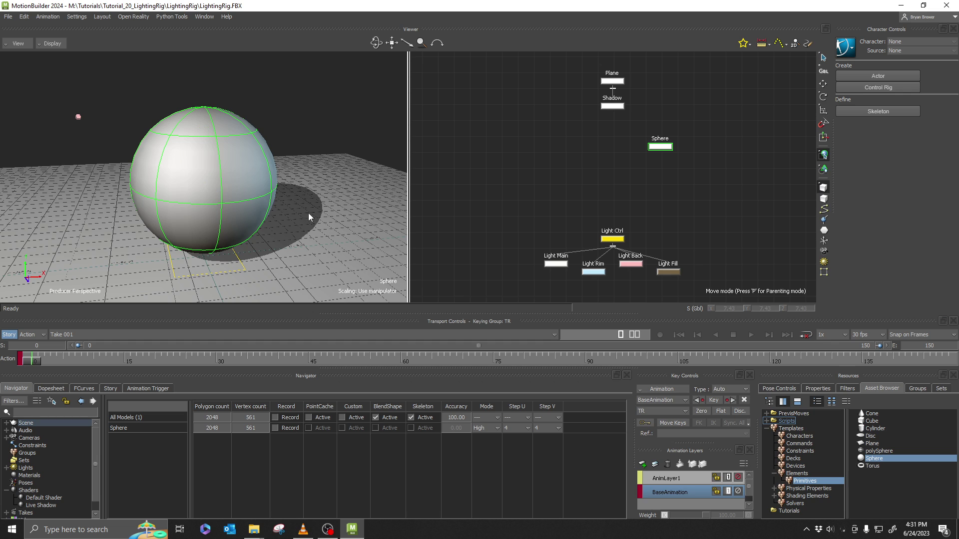
left_click(520, 187)
scroll(353, 173, "up", 3)
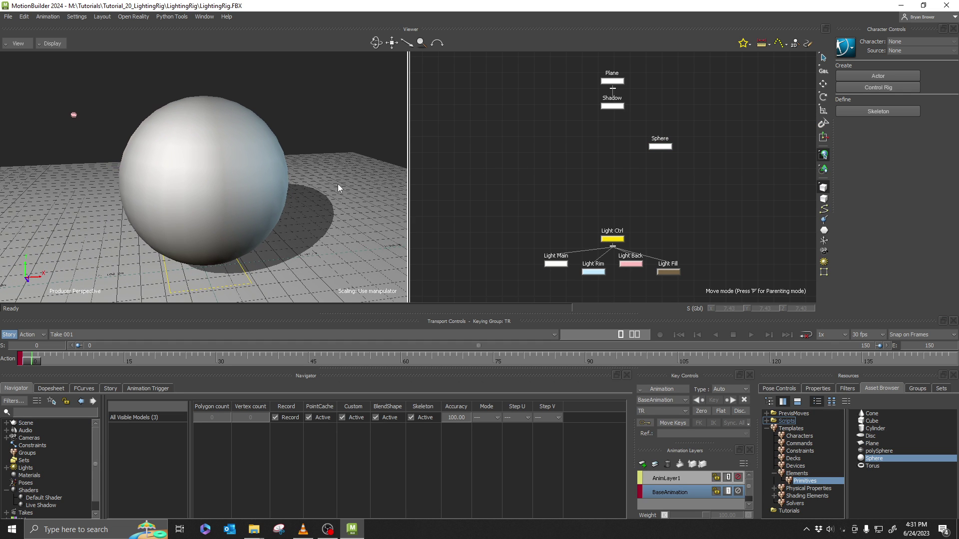
mouse_move(338, 184)
left_mouse_down("shift")
mouse_move(343, 163)
mouse_move(332, 175)
left_mouse_up("shift")
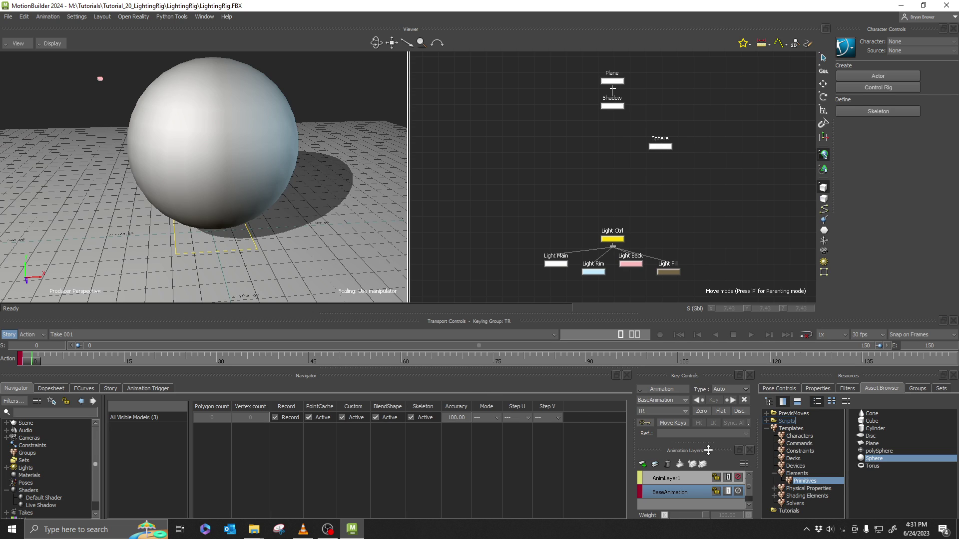
- Add the LightingRig folder from Tutorials\Tutorial_20_LightingRig on the M: drive as a favorite path for assets
left_click(767, 429)
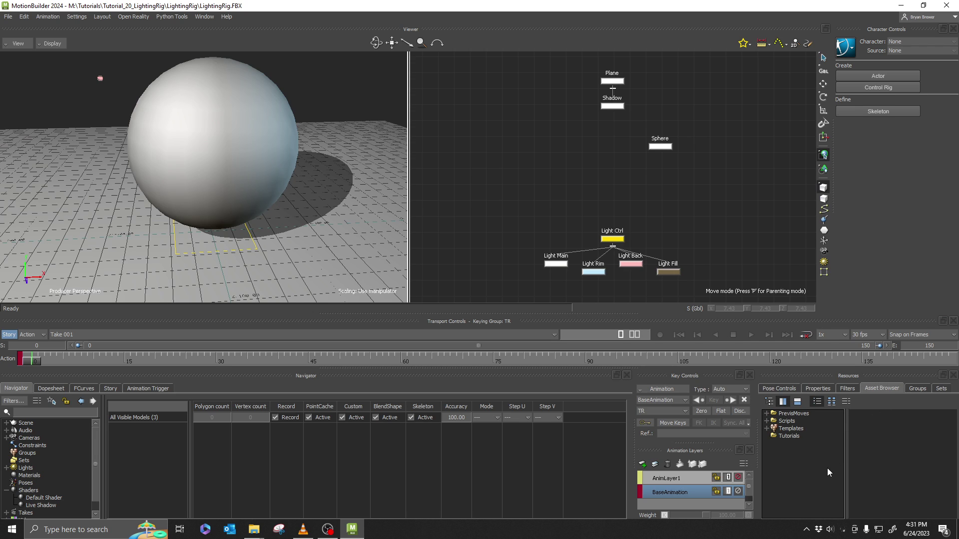
right_click(775, 455)
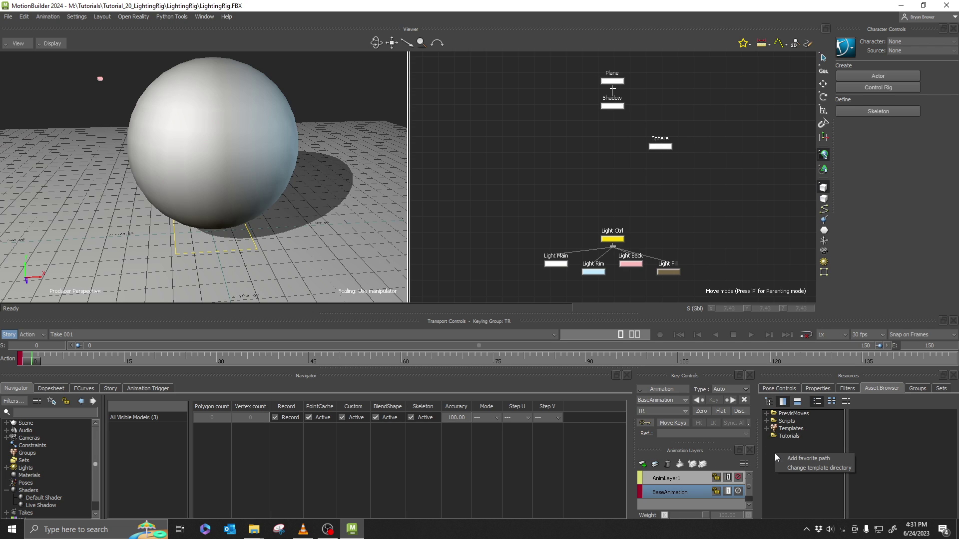
left_click(800, 458)
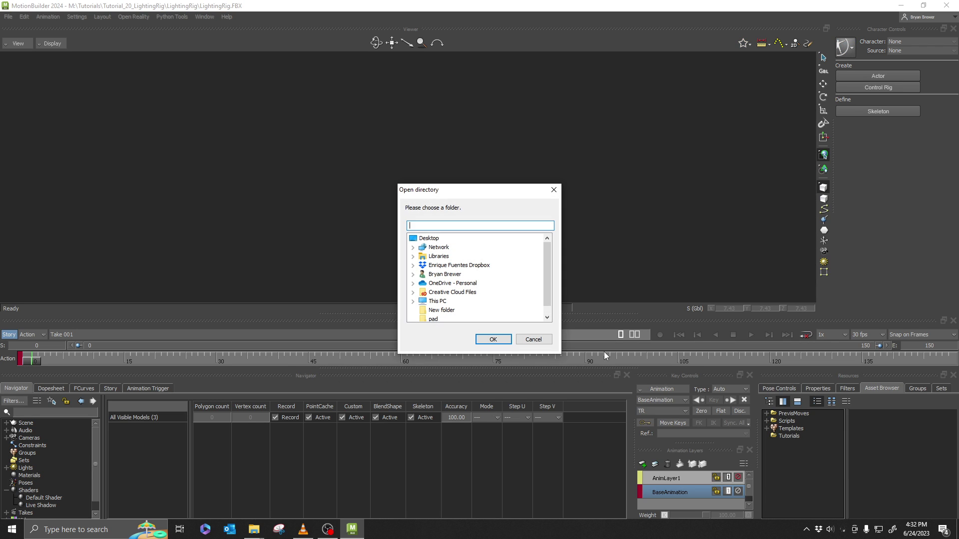
left_click(413, 301)
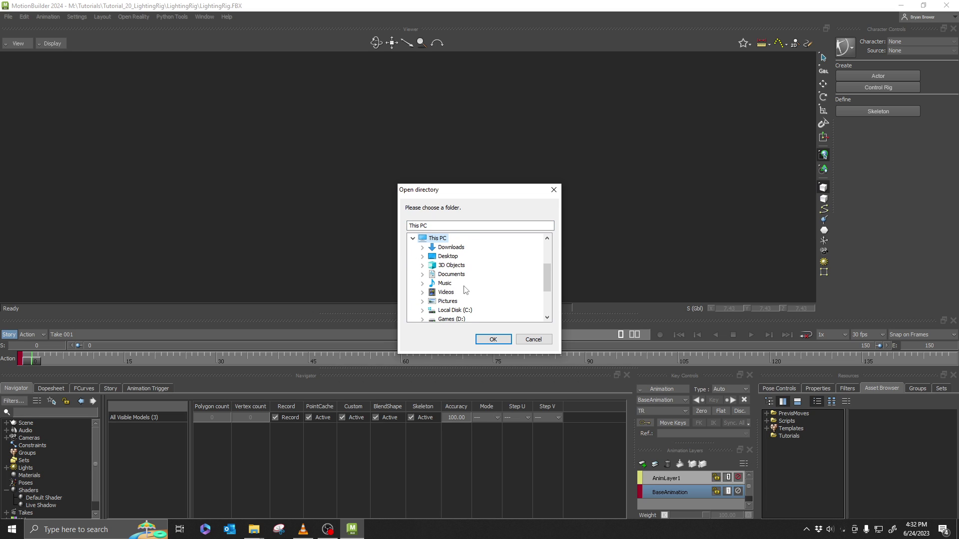
scroll(462, 297, "down", 2)
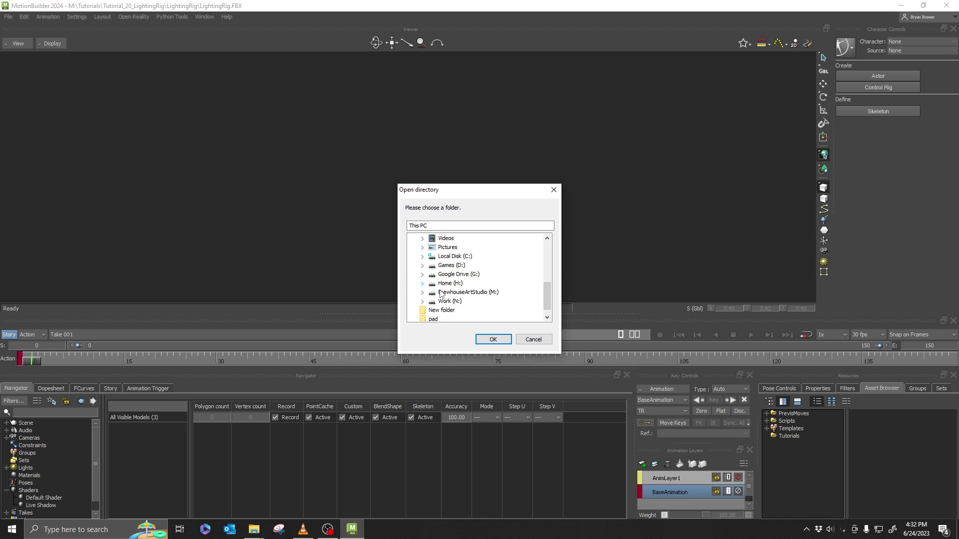
left_click(448, 293)
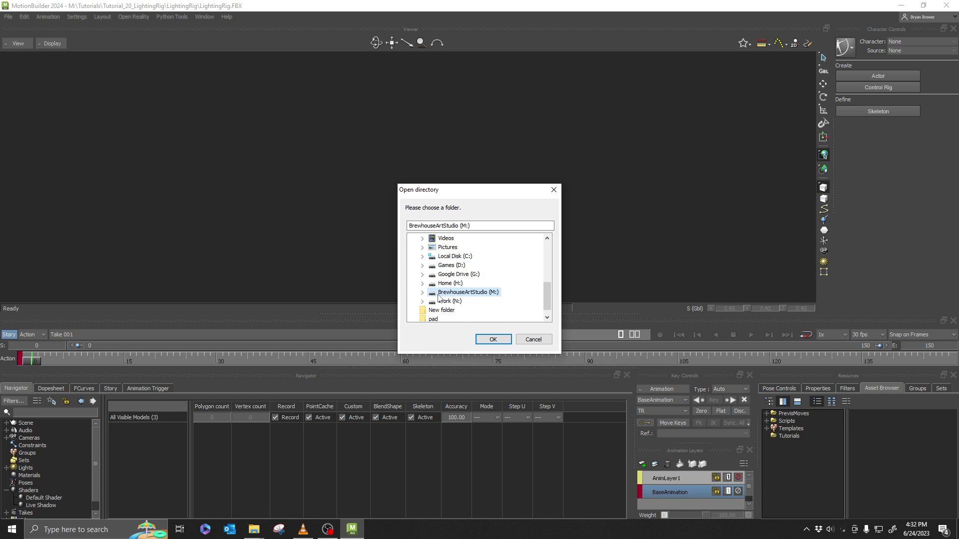
left_click(422, 293)
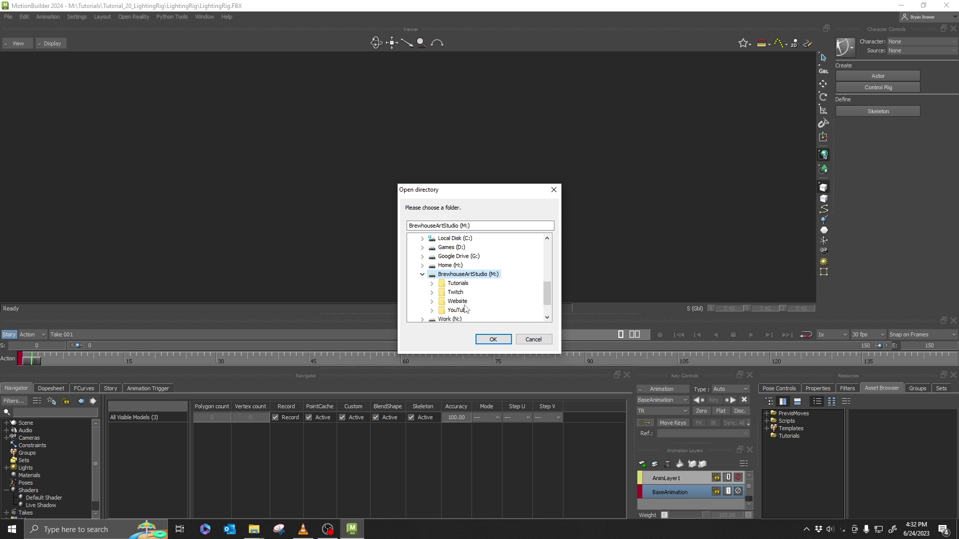
left_click(431, 283)
scroll(473, 300, "down", 5)
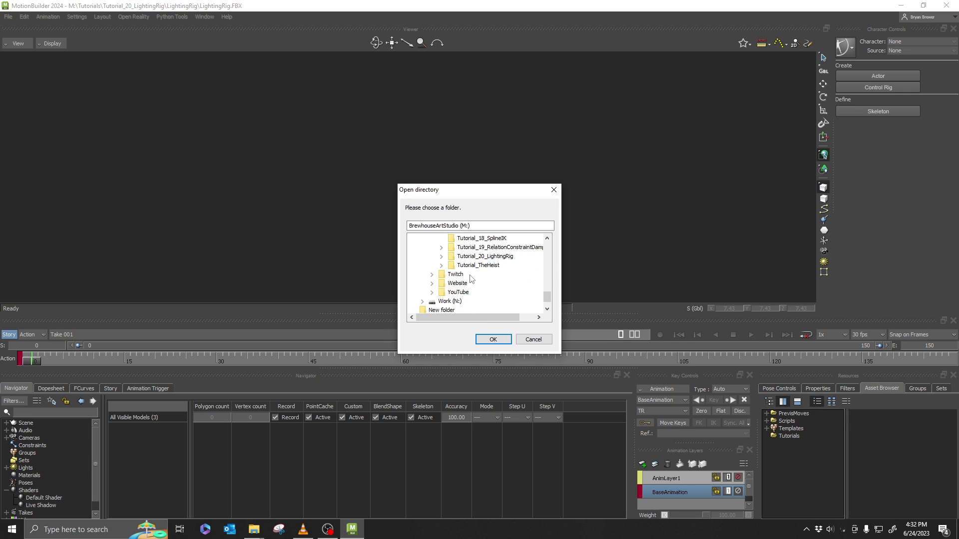
scroll(467, 277, "up", 1)
left_click(441, 283)
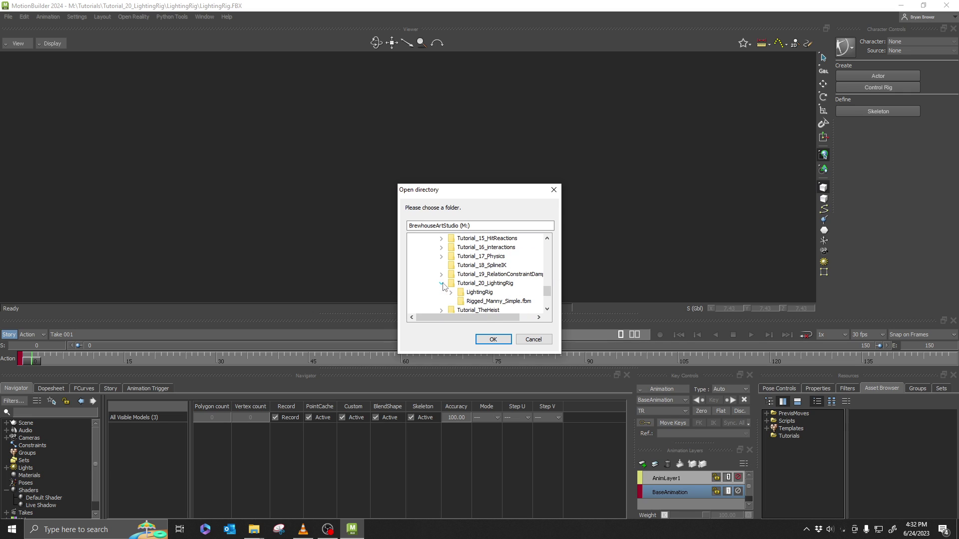
left_click(480, 292)
left_click(493, 340)
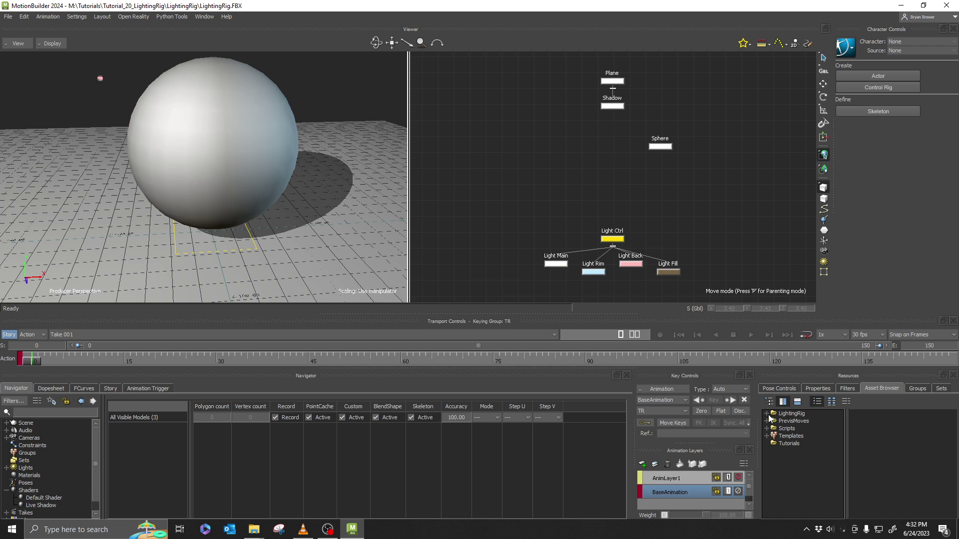
- Show the saved asset in the LightingRig favorite folder and view the lit sphere
left_click(787, 413)
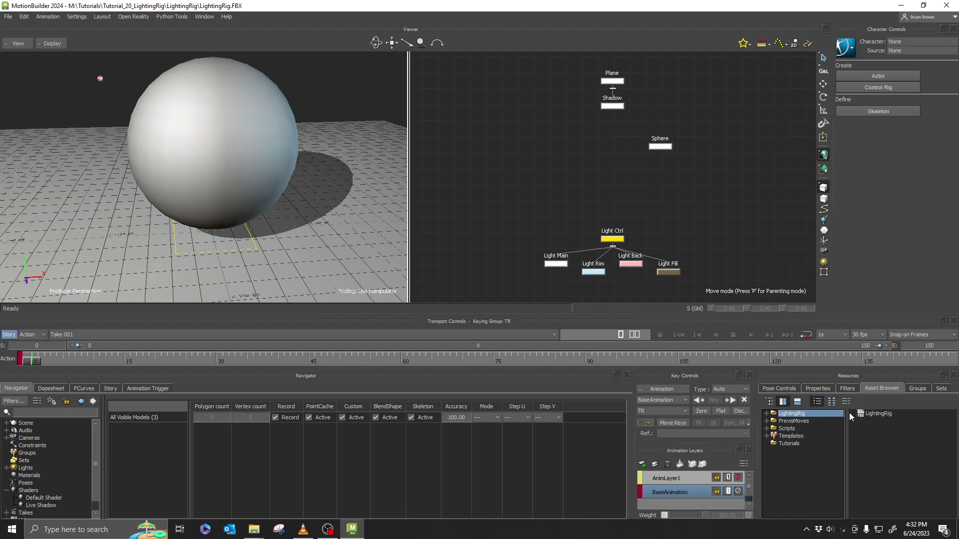
left_click_drag(355, 230, 316, 193, "ctrl+shift")
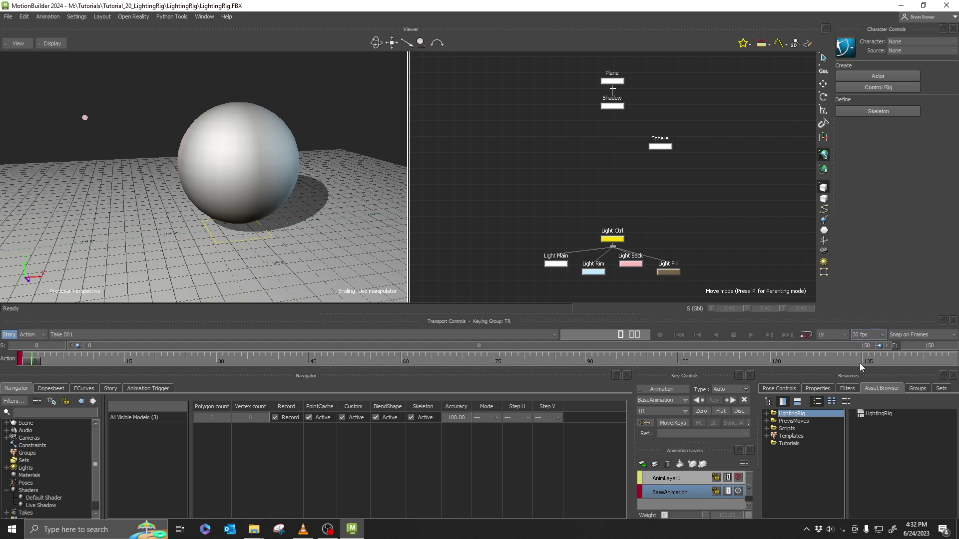
scroll(291, 203, "up", 2)
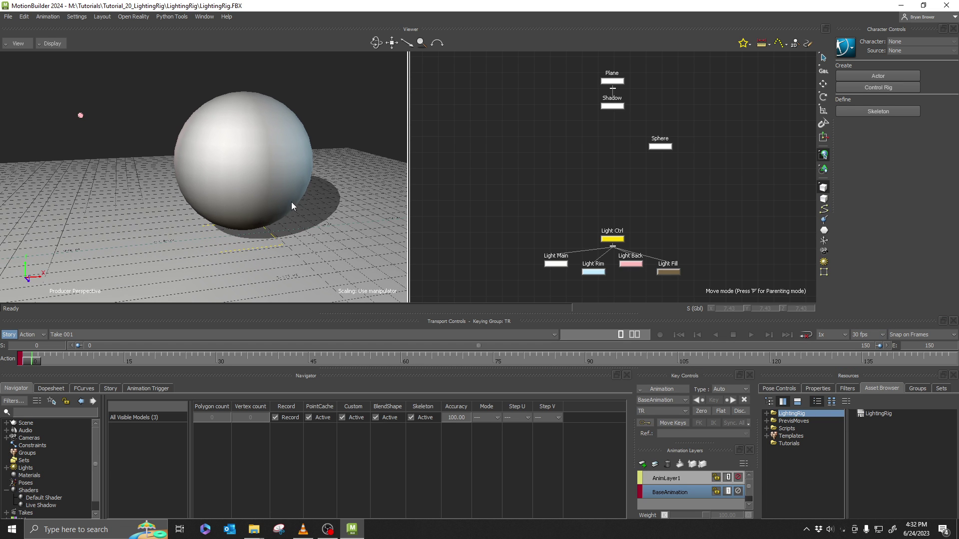
- Frame the sphere with its shadow, render a scene thumbnail, accept it and save the file
mouse_move(291, 202)
left_mouse_down("ctrl+shift")
mouse_move(286, 217)
mouse_move(316, 205)
mouse_move(301, 194)
mouse_move(322, 196)
mouse_move(294, 188)
mouse_move(260, 204)
mouse_move(304, 193)
mouse_move(312, 201)
mouse_move(317, 191)
left_mouse_up("ctrl+shift")
scroll(303, 215, "up", 2)
left_click(317, 192)
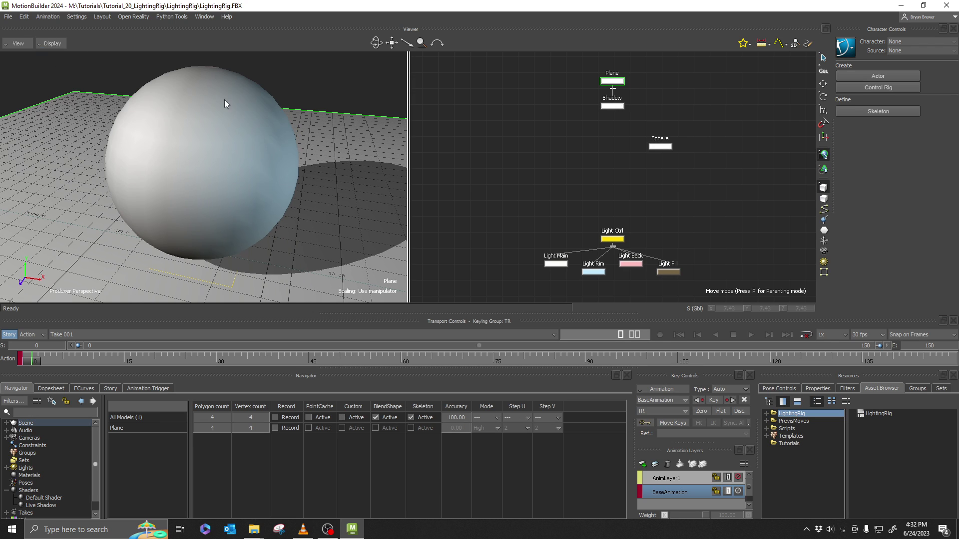
left_click(358, 94)
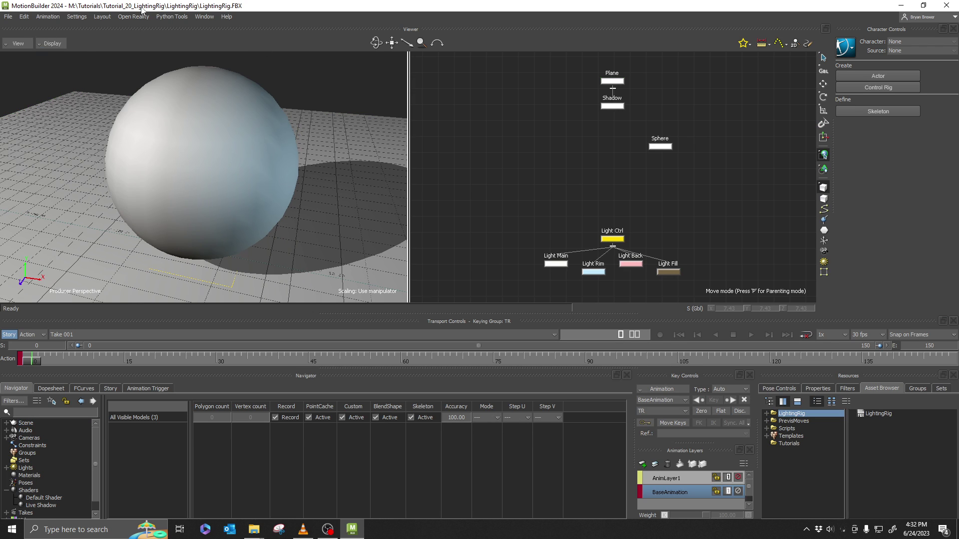
left_click(9, 17)
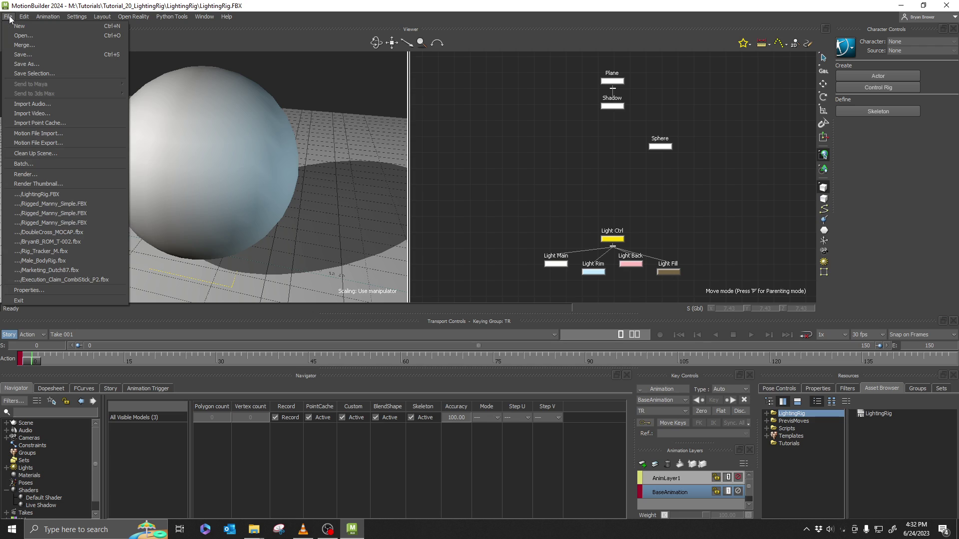
left_click(54, 185)
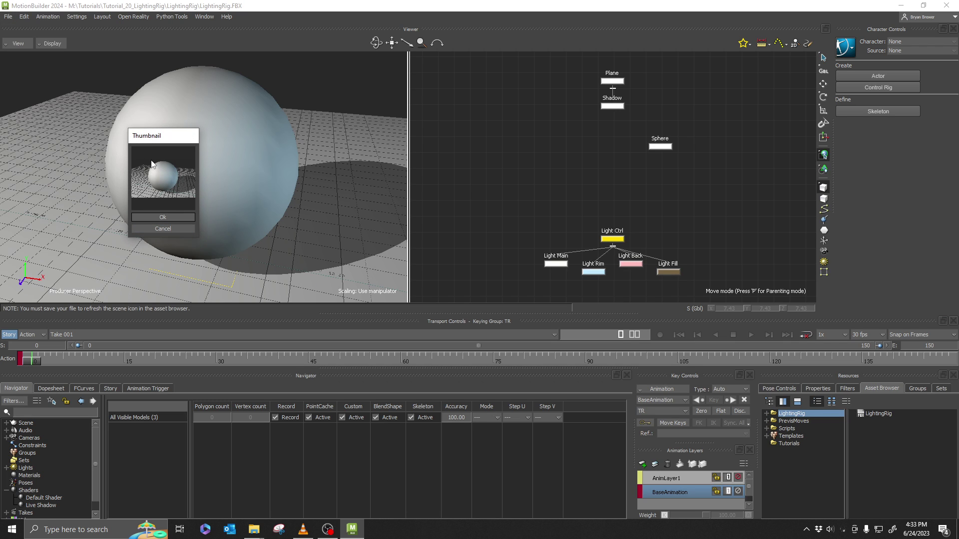
left_click(163, 218)
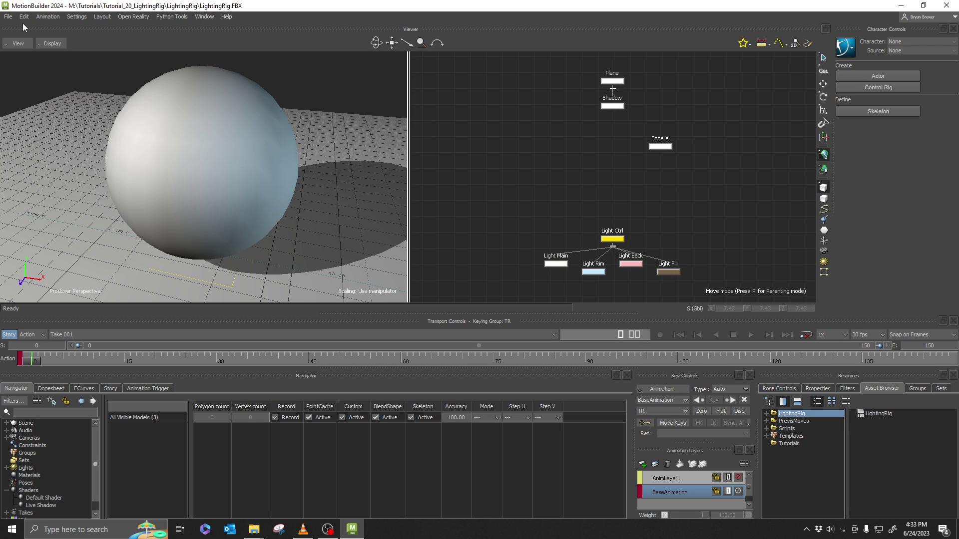
left_click(9, 15)
left_click(21, 55)
- Refresh the LightingRig favorite folder, show its assets as thumbnail icons and compare them with the PrevisMoves folder
left_click(788, 437)
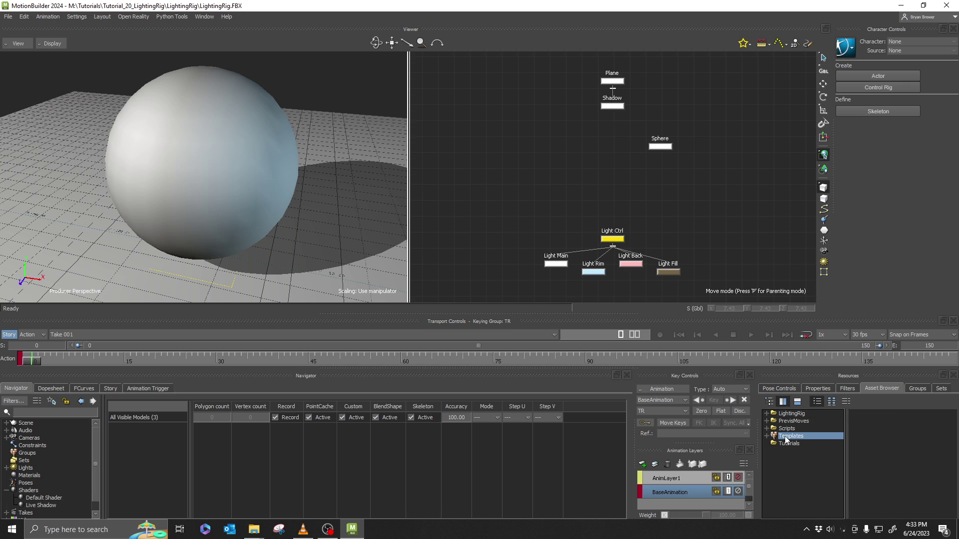
left_click(791, 414)
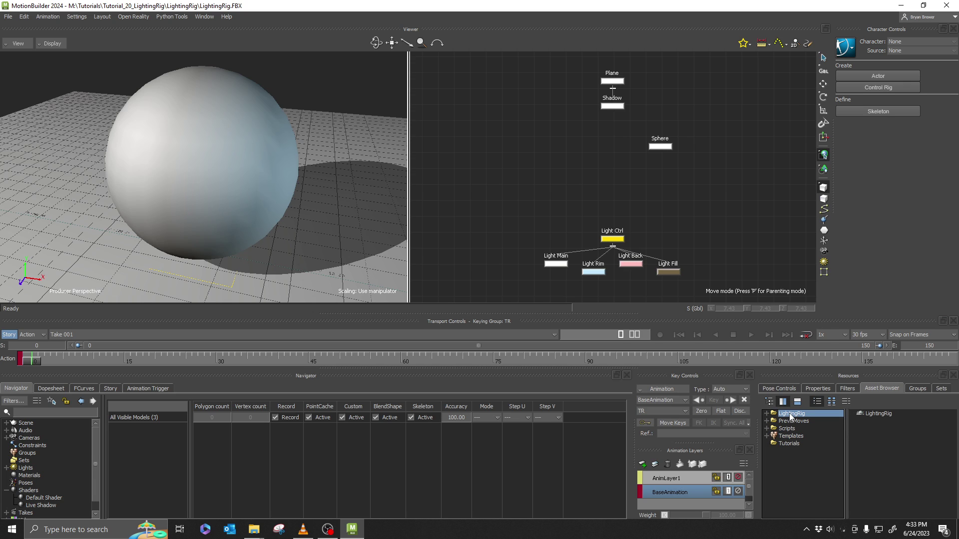
left_click(832, 401)
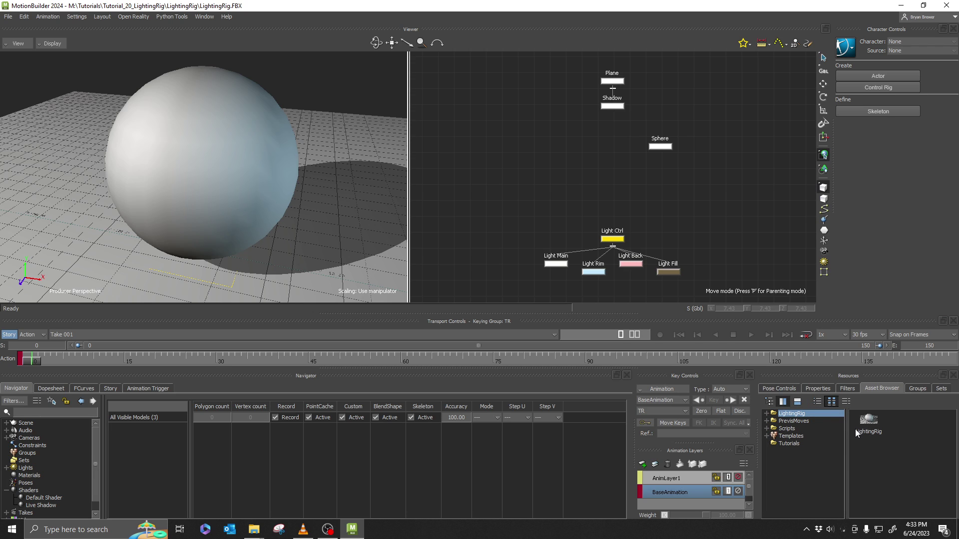
left_click(791, 423)
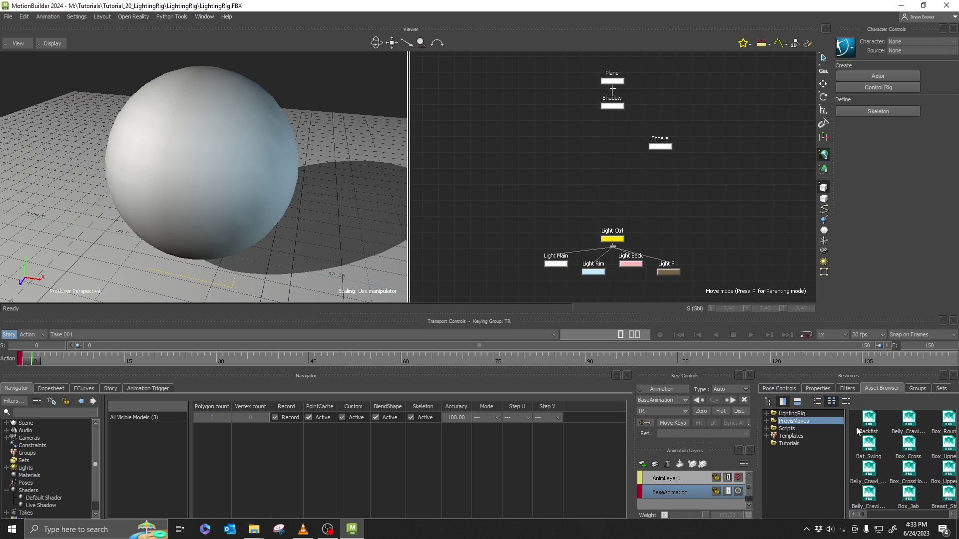
left_click(789, 414)
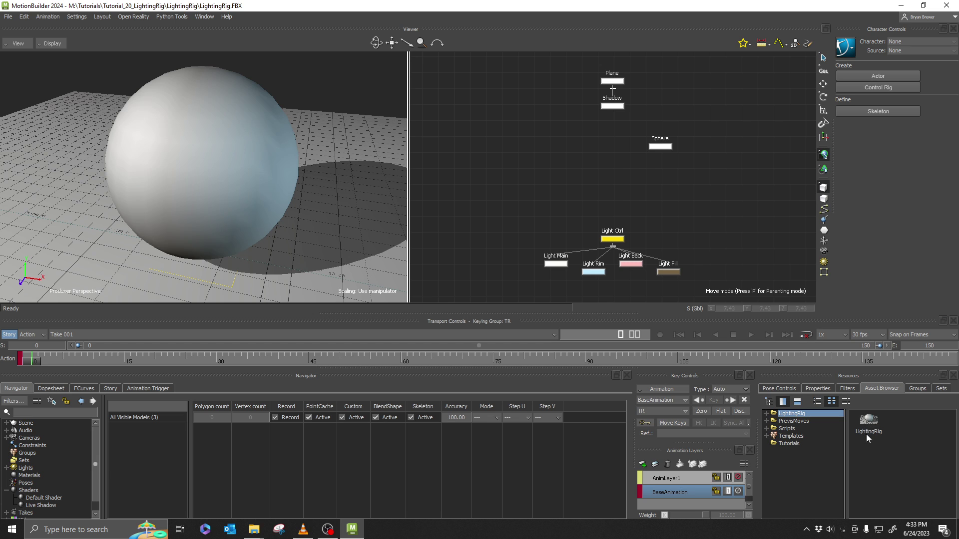
- Delete the Sphere from the scene
left_click_drag(319, 185, 227, 155, "ctrl")
left_click(228, 160)
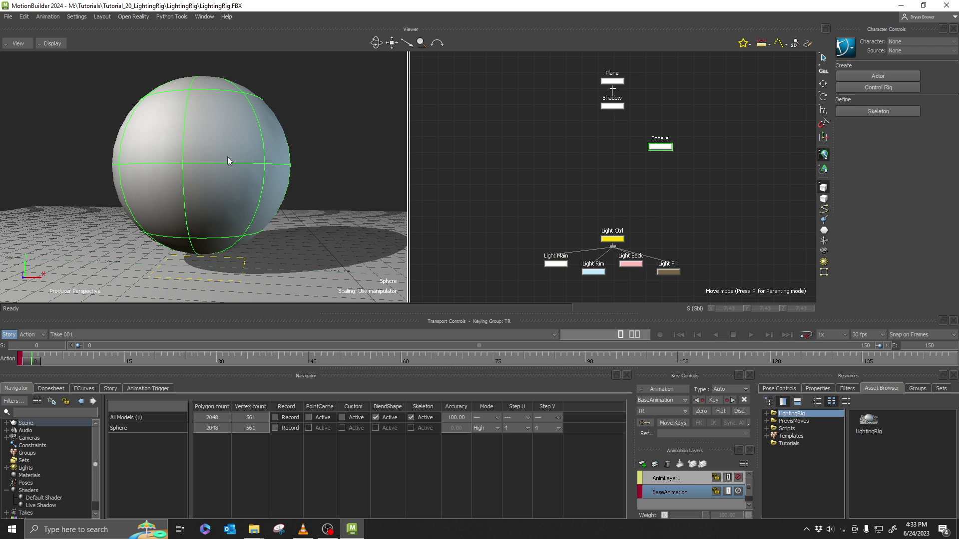
key("Delete")
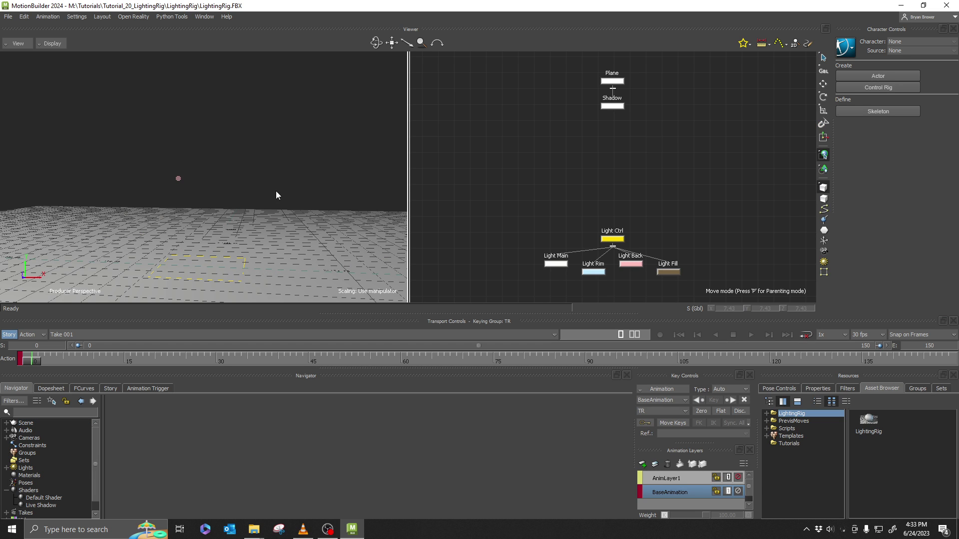
- Select the Plane, Shadow and all four lights, and turn off Enable Selection for the two models
left_click_drag(276, 194, 312, 209, "ctrl+shift")
left_click_drag(654, 177, 609, 172, "shift")
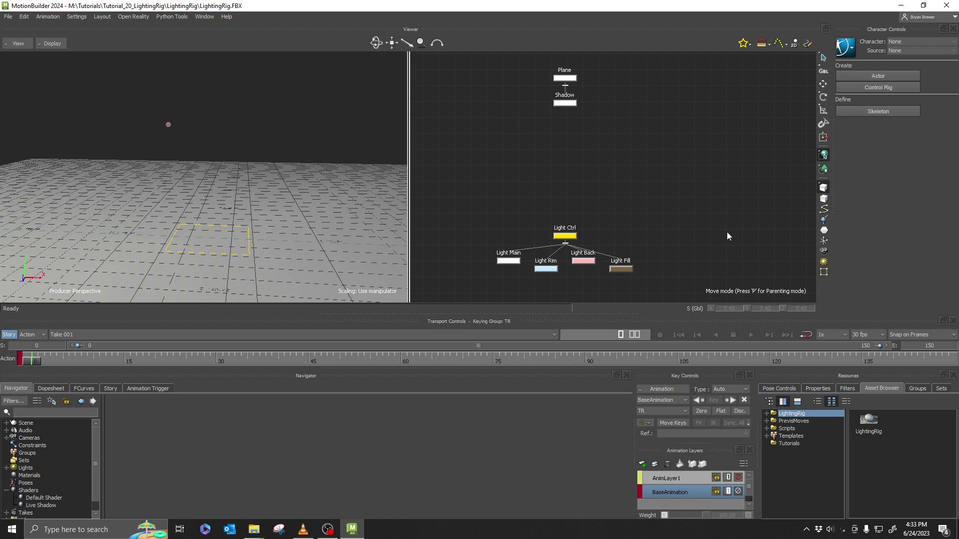
left_click_drag(613, 54, 538, 121)
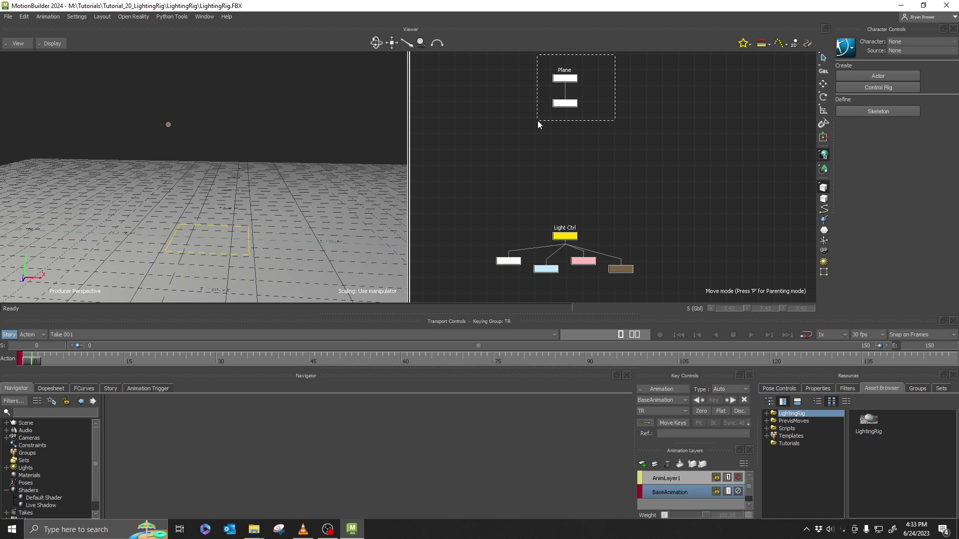
left_click_drag(650, 256, 472, 290)
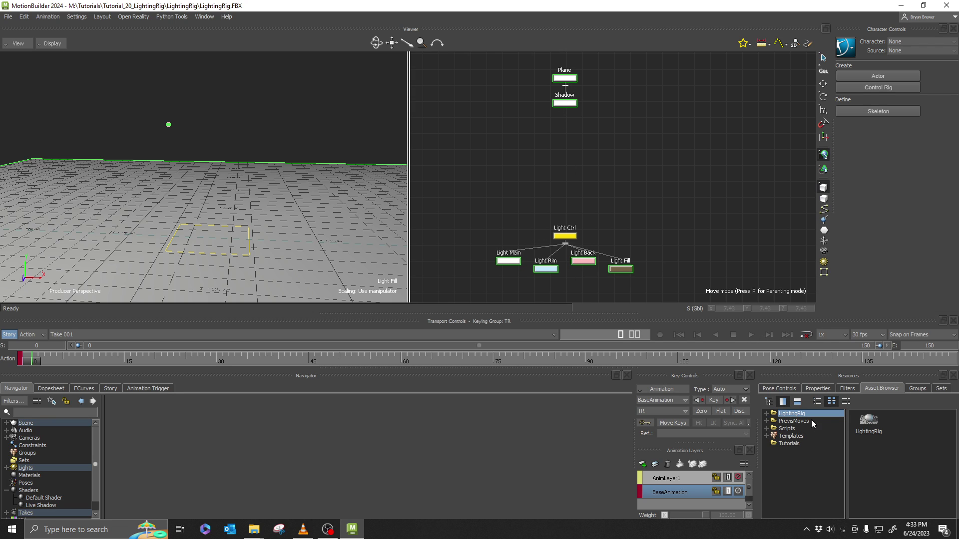
left_click(811, 390)
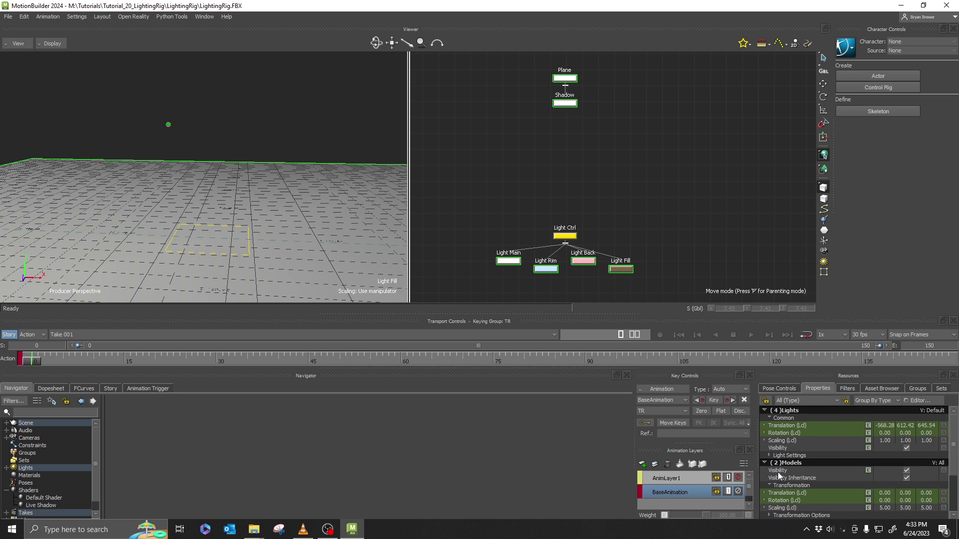
scroll(811, 458, "down", 4)
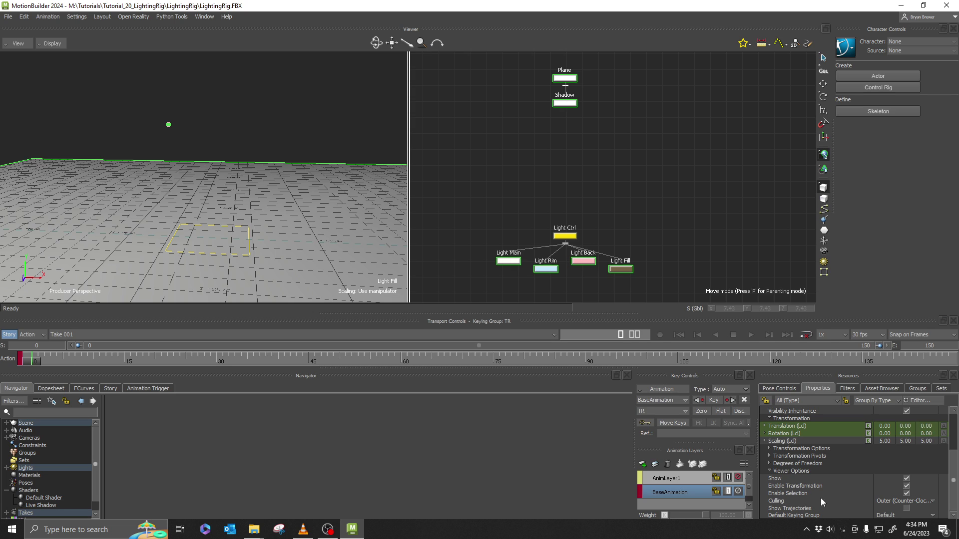
left_click(906, 493)
- Deselect everything and test which objects can be picked in the perspective view, including Light Back and the floor
left_click_drag(707, 175, 690, 163)
scroll(711, 205, "down", 2)
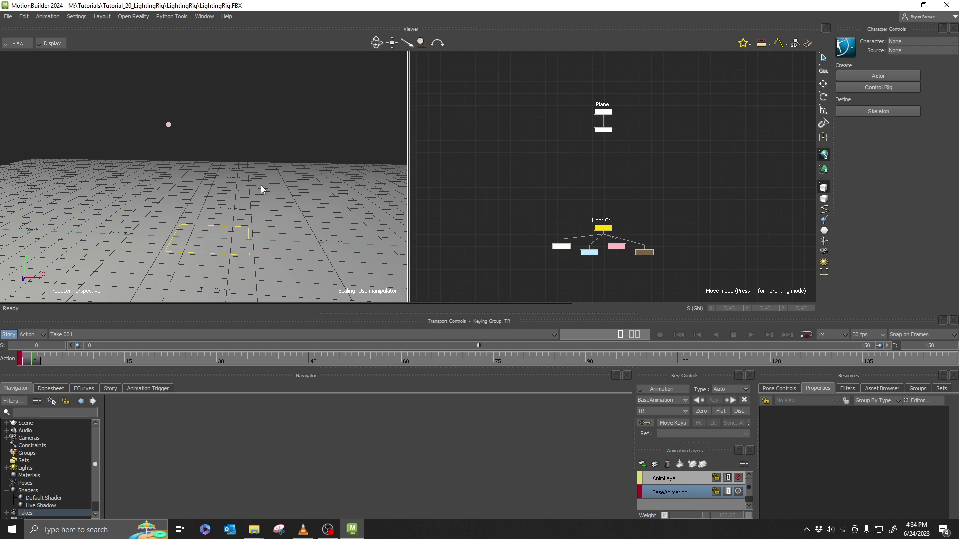
left_click(168, 125)
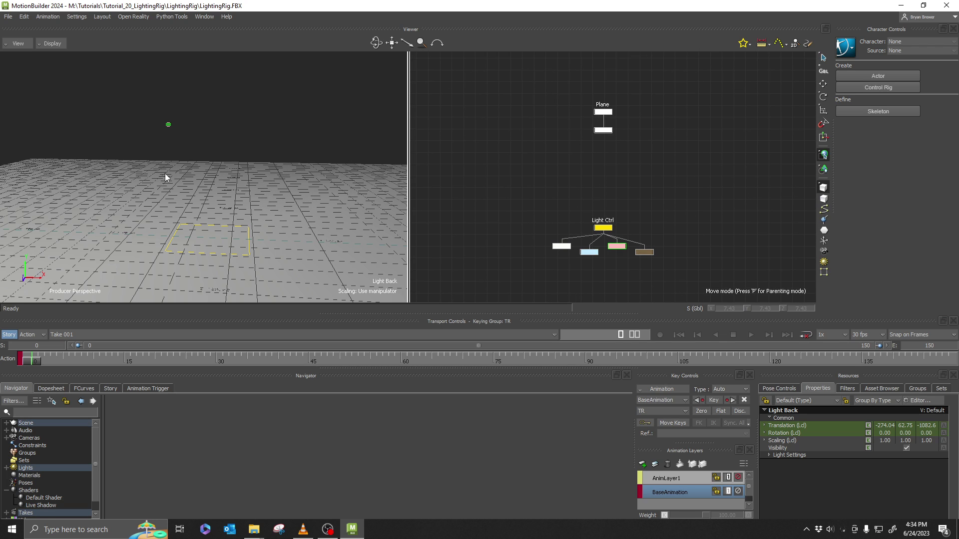
left_click(146, 158)
left_click(161, 137)
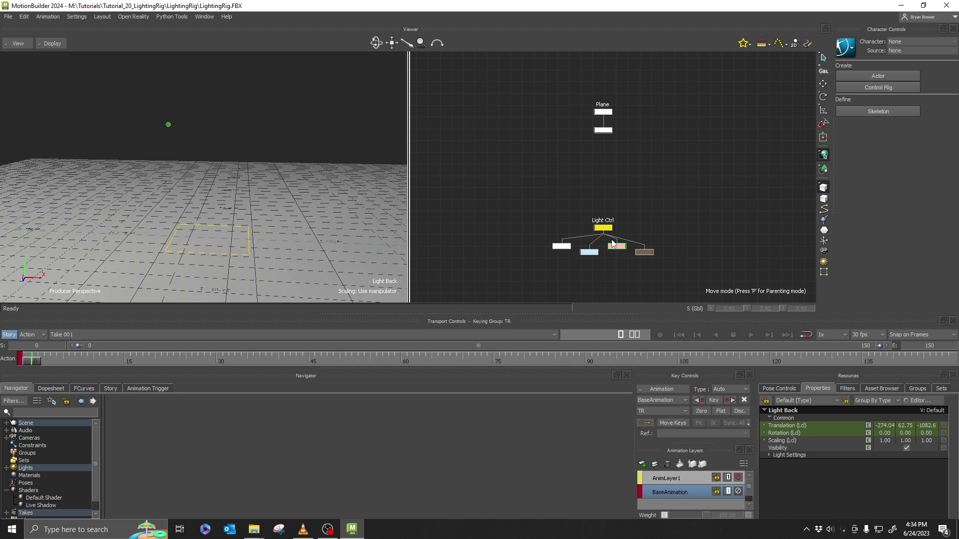
left_click(691, 257)
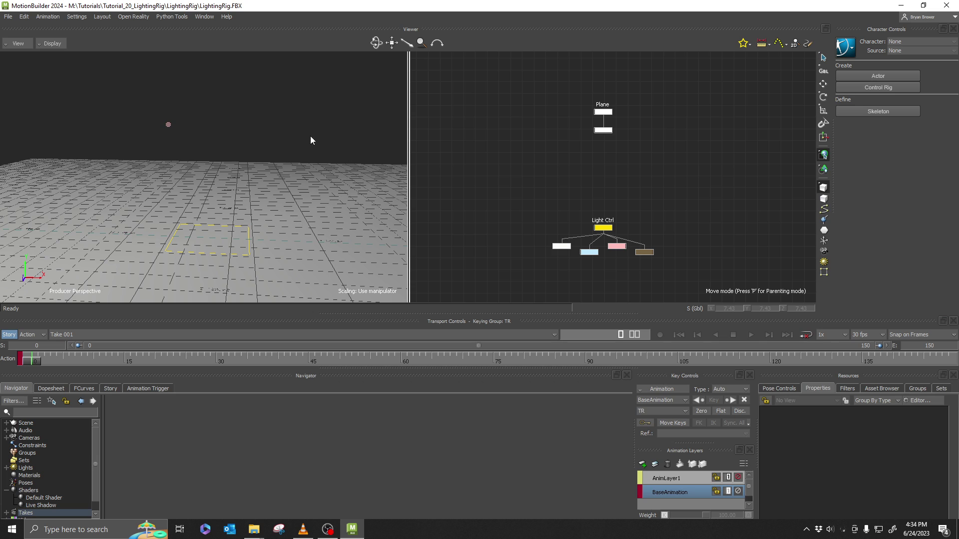
- Select the Light Ctrl marker on the floor, try moving it, undo the move and deselect it
left_click_drag(320, 234, 288, 247)
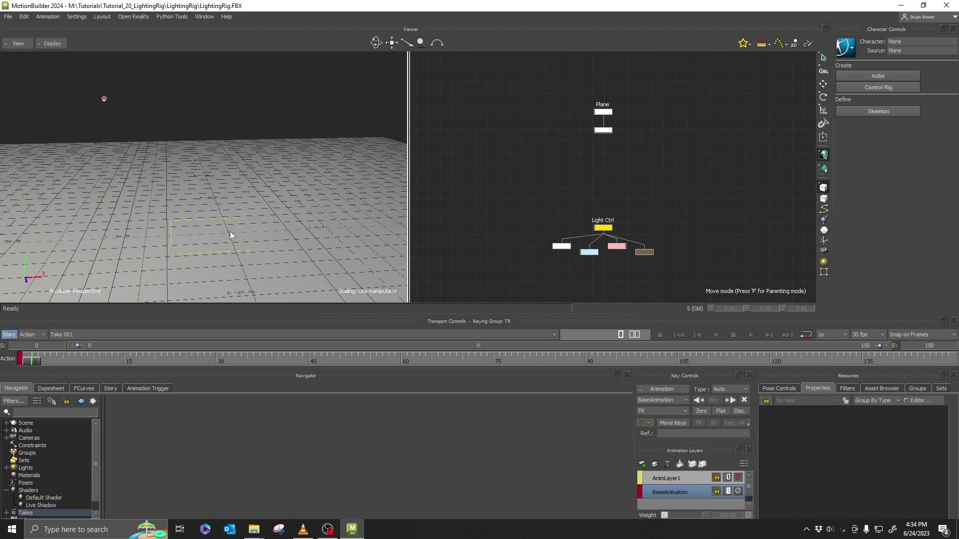
left_click(203, 238)
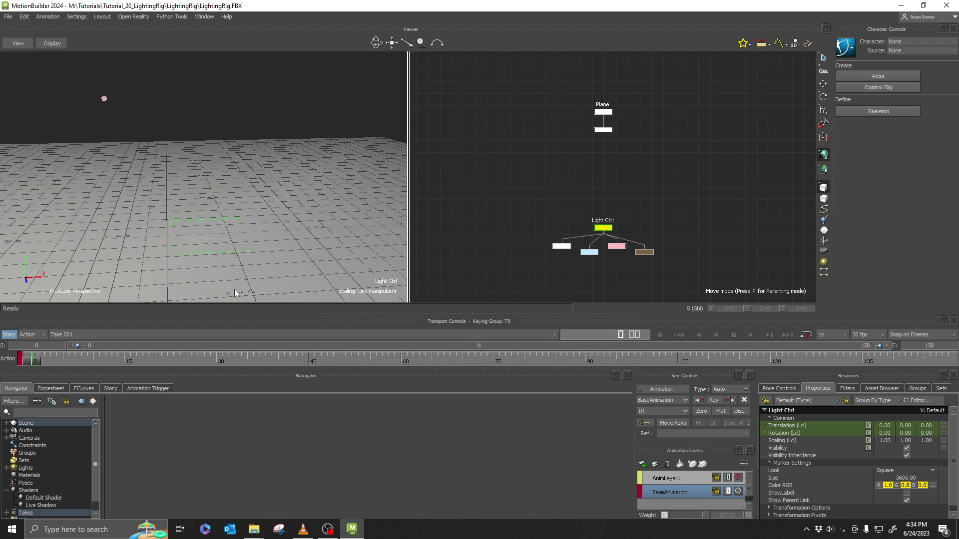
key("t")
mouse_move(244, 231)
left_mouse_down()
mouse_move(284, 229)
mouse_move(235, 235)
mouse_move(250, 240)
left_mouse_up()
key("ctrl+z")
left_click(509, 247)
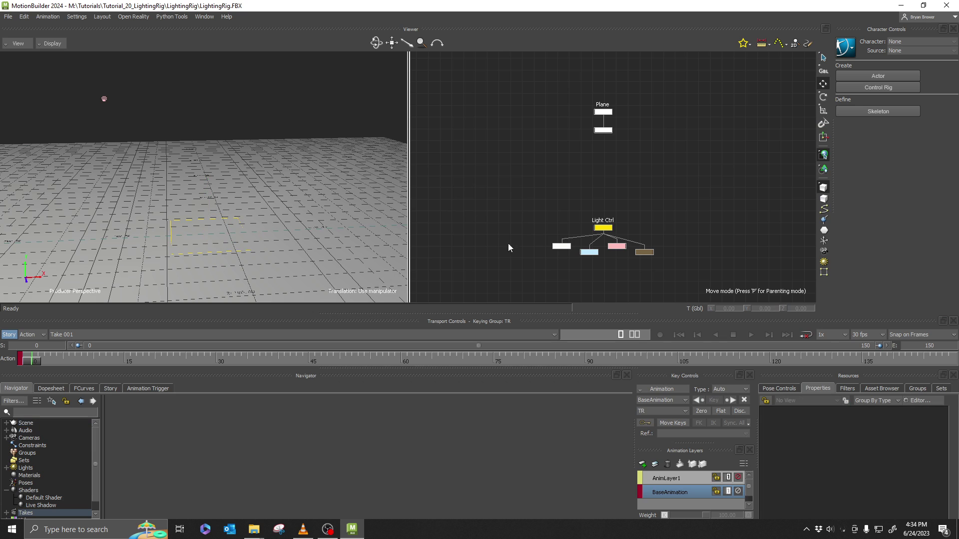
- Insert a new folder under Lights in the Navigator and select it
scroll(238, 211, "down", 2)
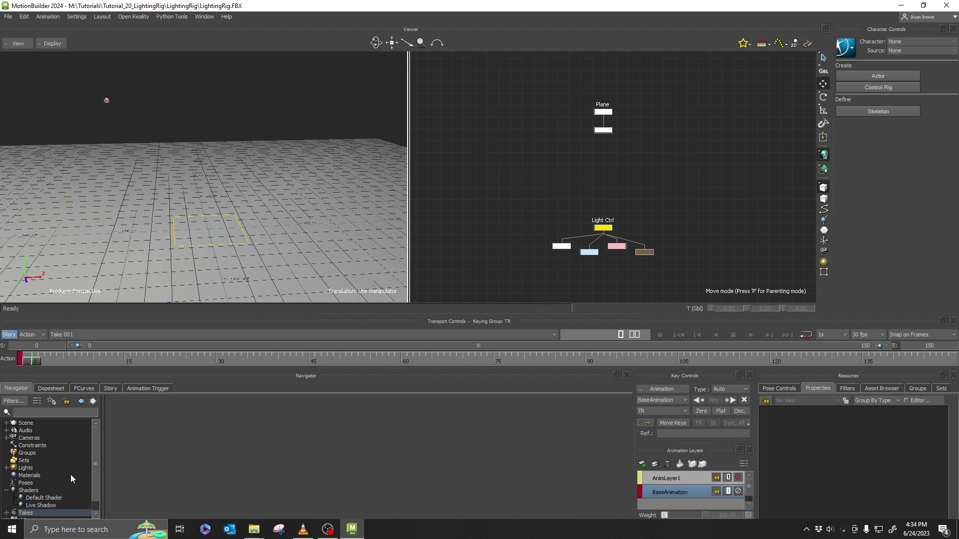
left_click(7, 490)
left_click(7, 469)
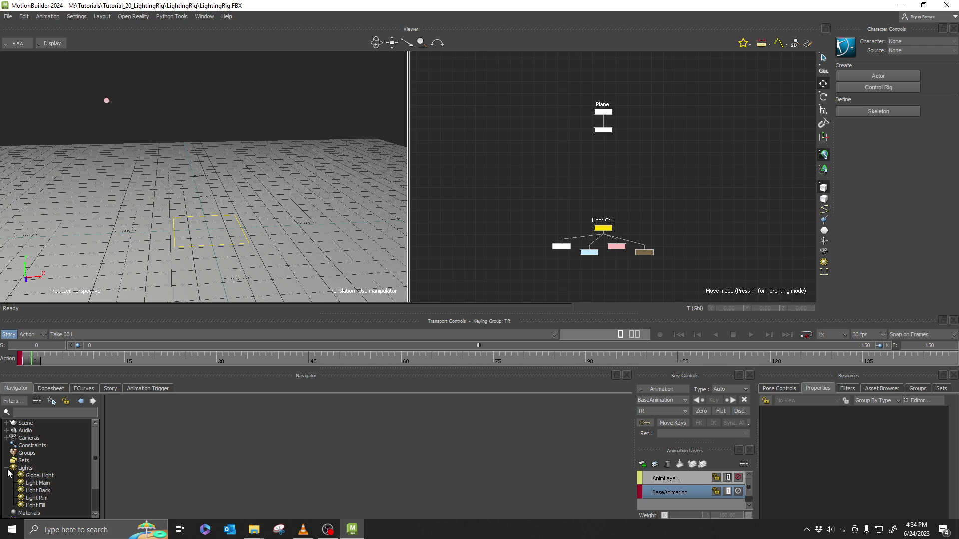
left_click(24, 469)
right_click(24, 469)
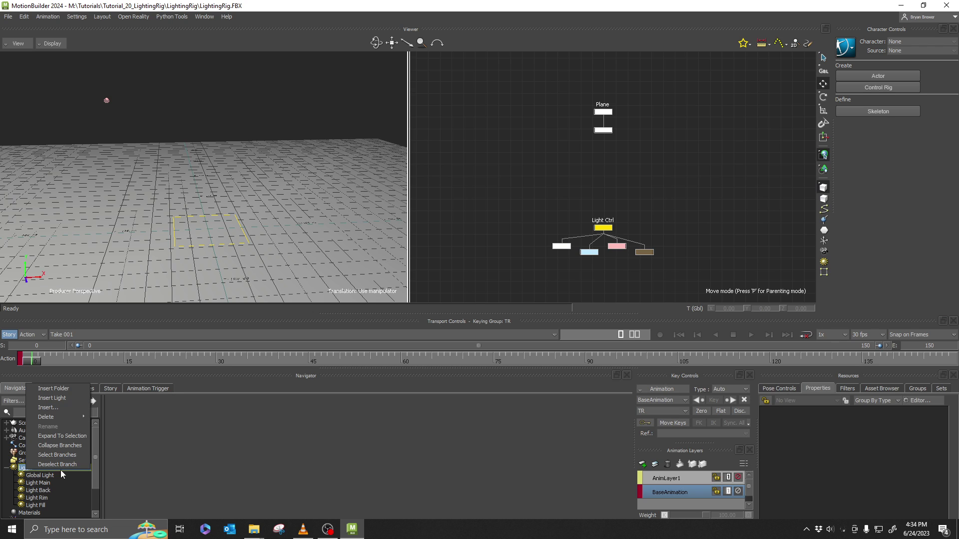
left_click(64, 390)
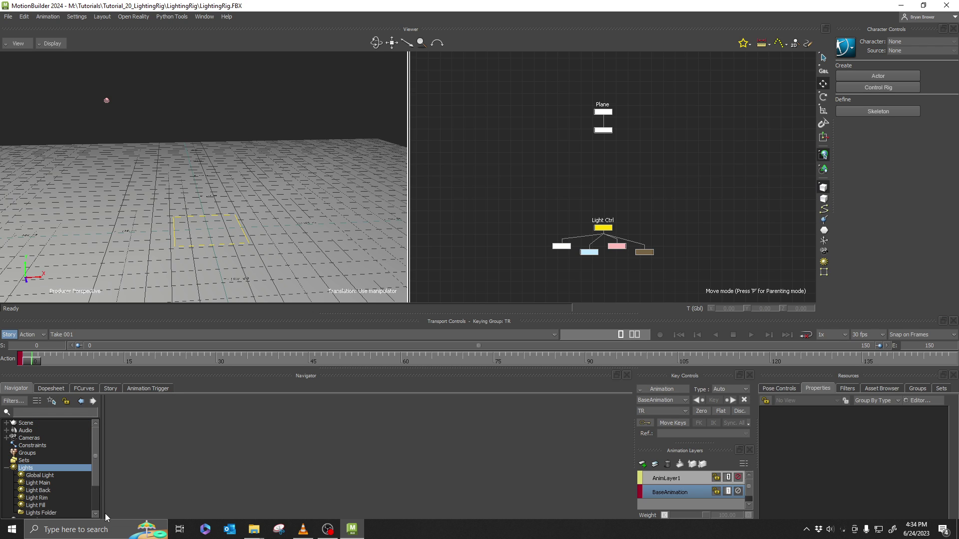
left_click(41, 514)
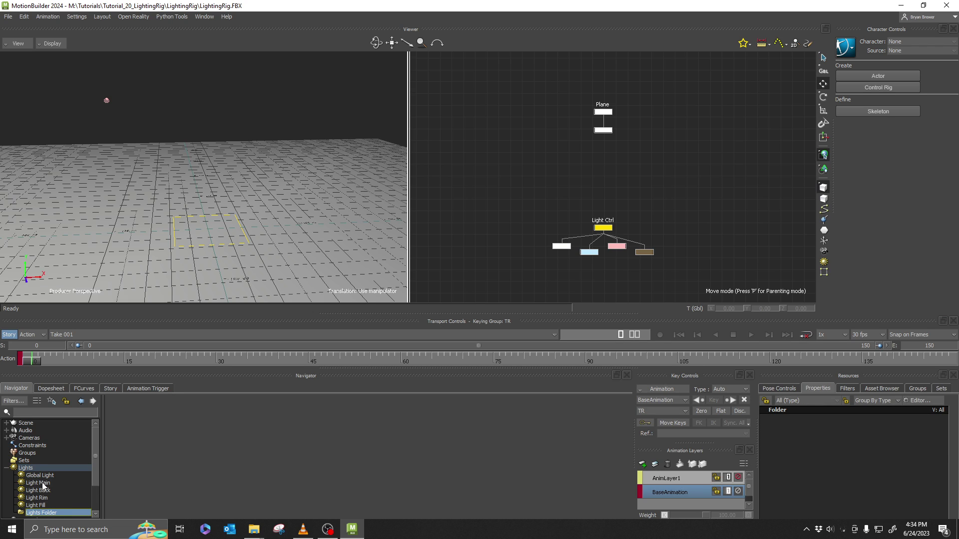
- Move Light Main, Light Back, Light Rim and Light Fill into the new Lights folder and collapse the Lights branch
left_click(42, 484)
left_click(37, 506, "shift")
left_click_drag(37, 505, 44, 492)
left_click(8, 460)
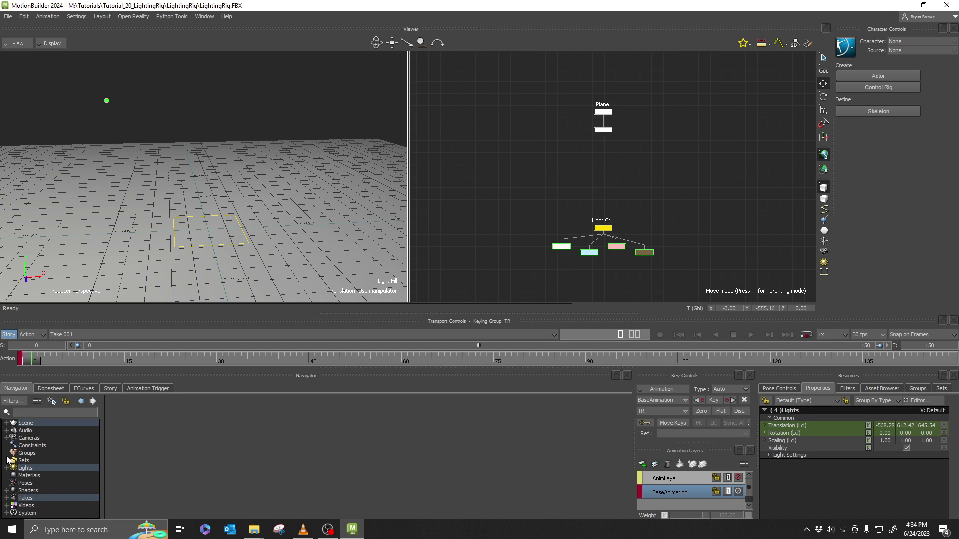
- Create an empty group with nothing selected and name it Enviro
left_click(917, 388)
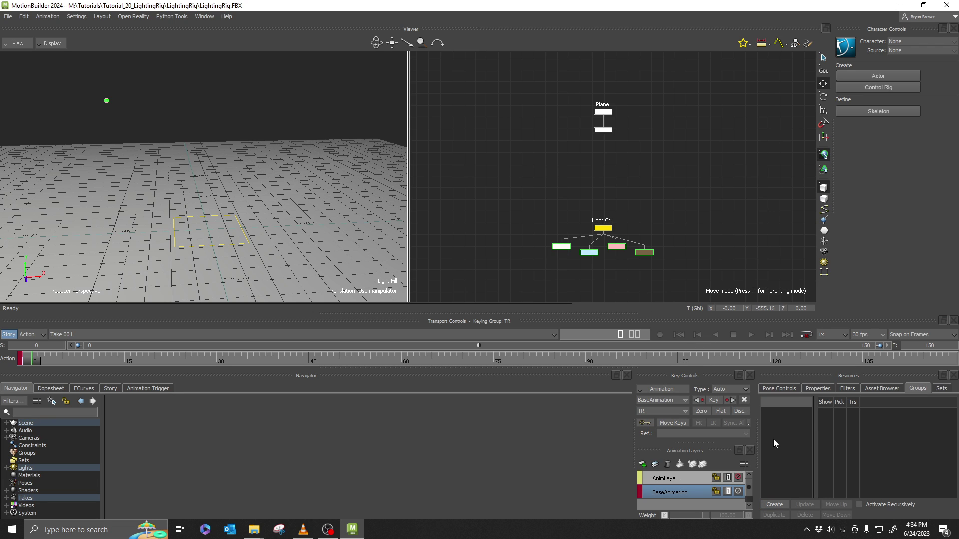
left_click(631, 223)
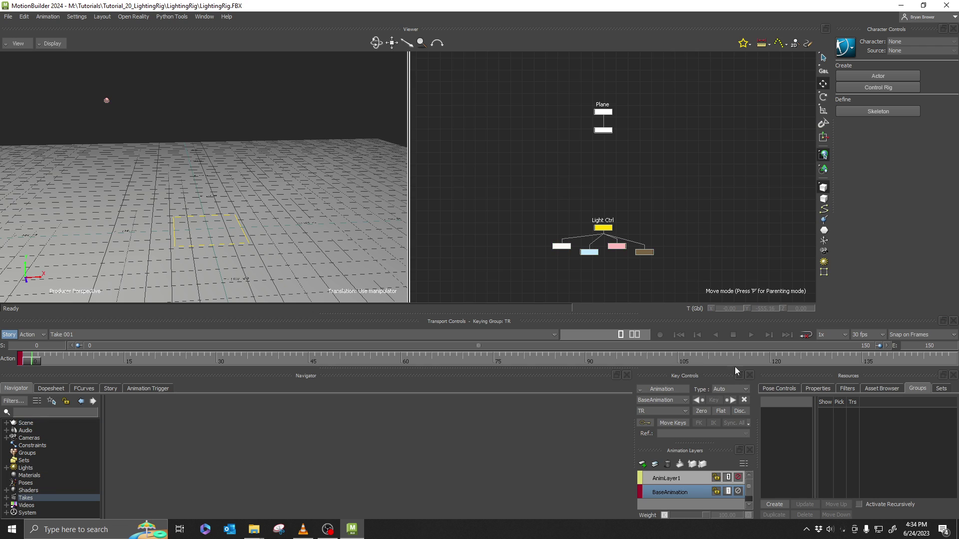
left_click(775, 504)
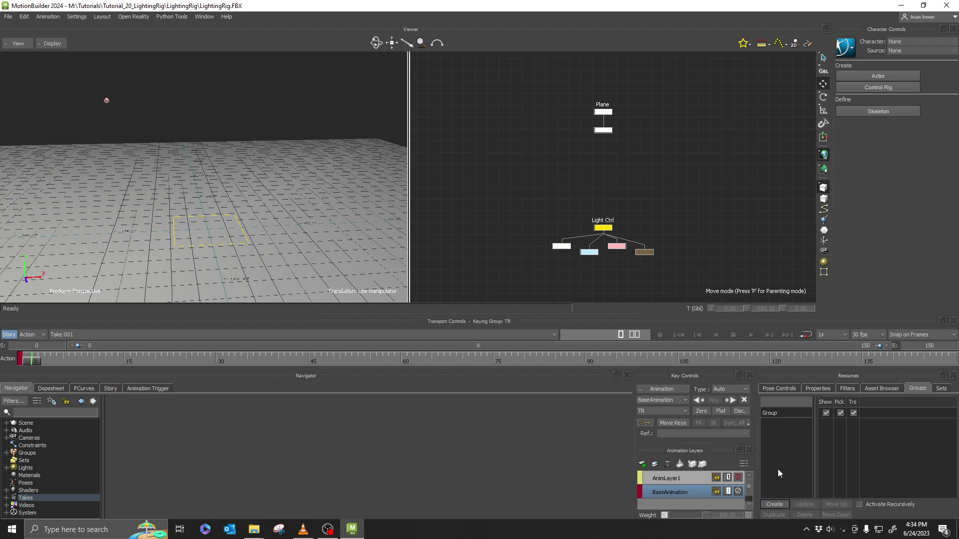
double_click(775, 414)
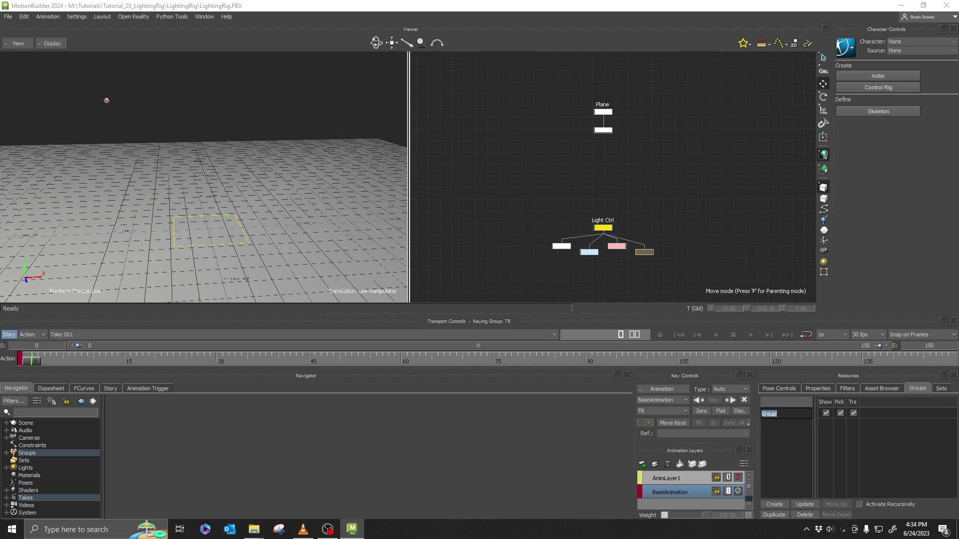
type("Enviro")
key("Return")
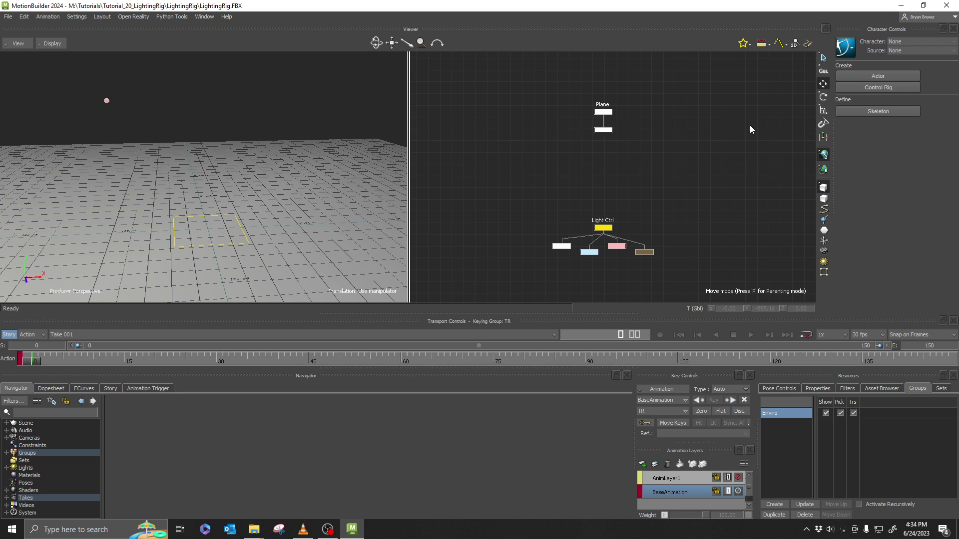
- Select the plane, Light Ctrl and all the lights, store them in the Enviro group and clear the selection
left_click_drag(494, 269, 492, 268)
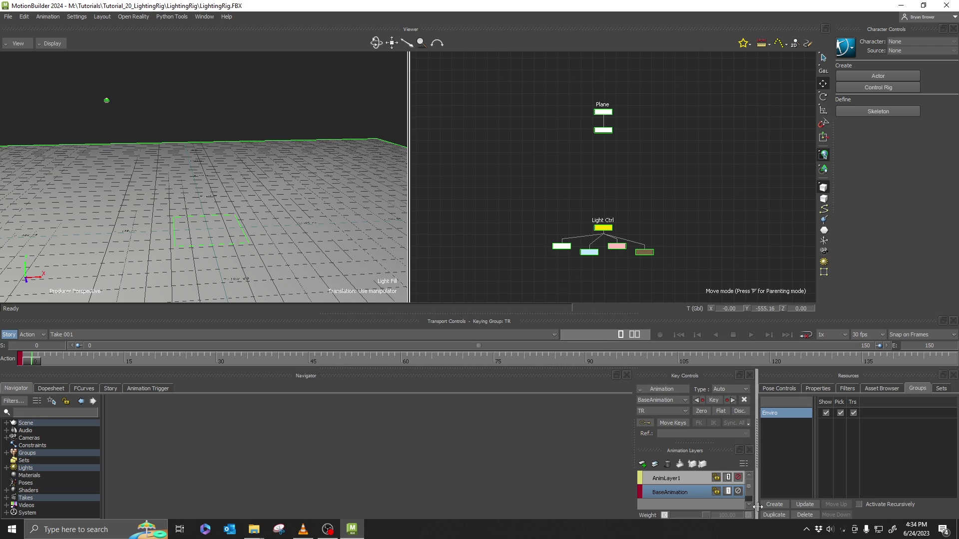
left_click(805, 504)
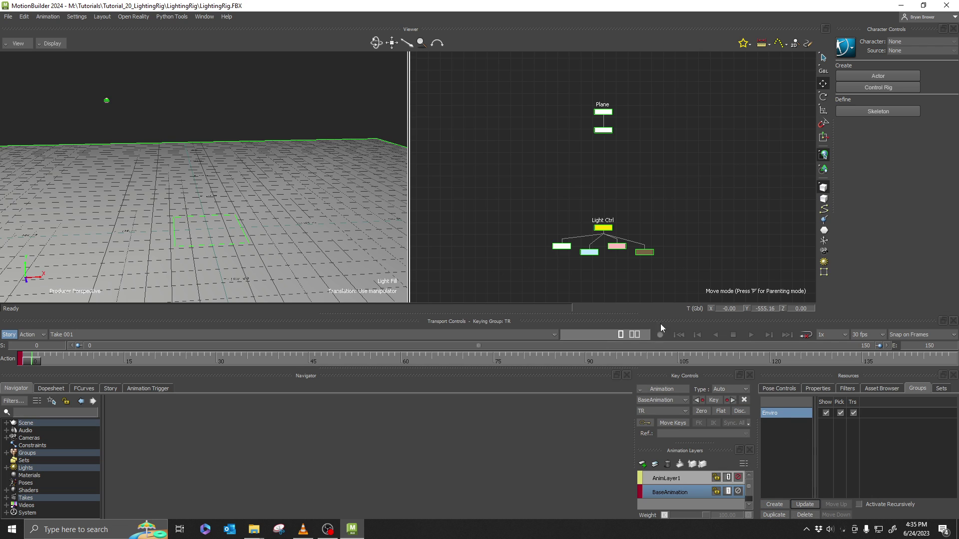
left_click(733, 266)
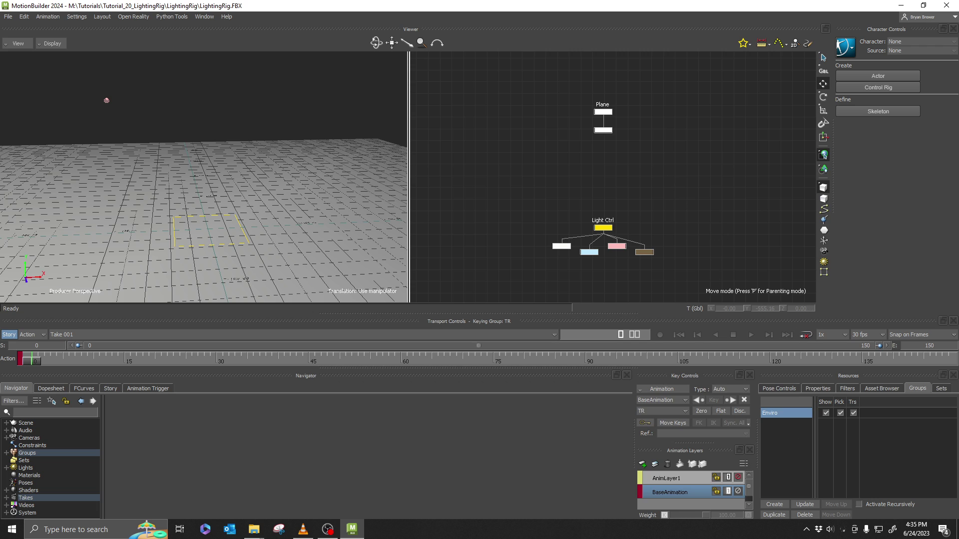
- Test the Enviro group by switching its Show option off and on and toggling its Pick option
left_click(827, 412)
left_click(827, 411)
left_click(839, 413)
- Select the Enviro members, exclude Light Ctrl from the selection, update the group with the remaining objects and deselect everything
double_click(783, 416)
left_click_drag(656, 207, 581, 240)
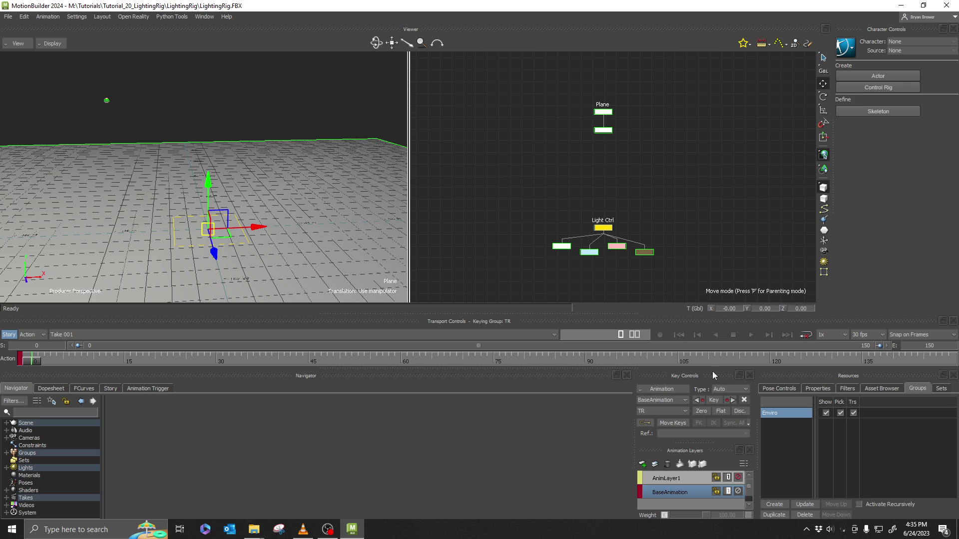
left_click(811, 505)
left_click_drag(697, 283, 549, 238)
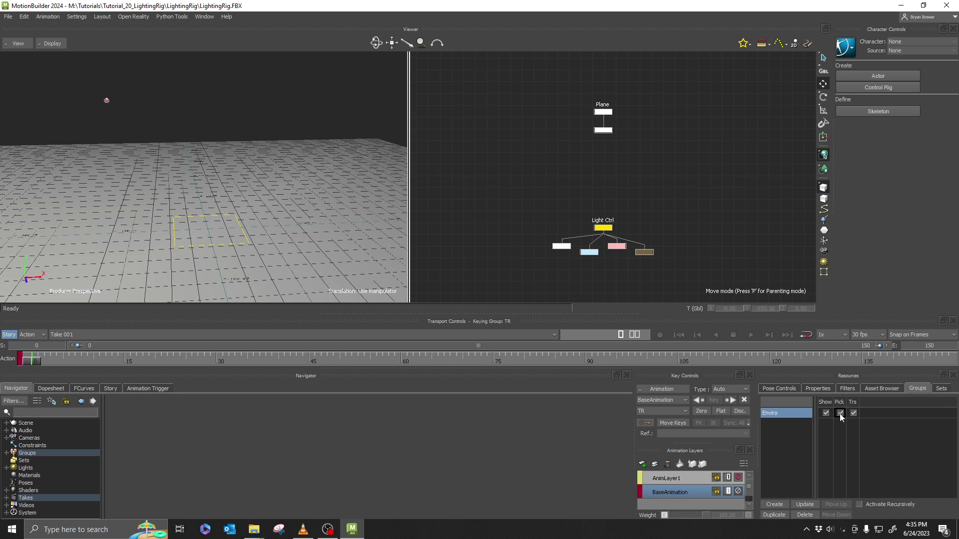
- Turn off Pick for the Enviro group, test that Light Ctrl can still be selected and moved, and undo the move
left_click(167, 98)
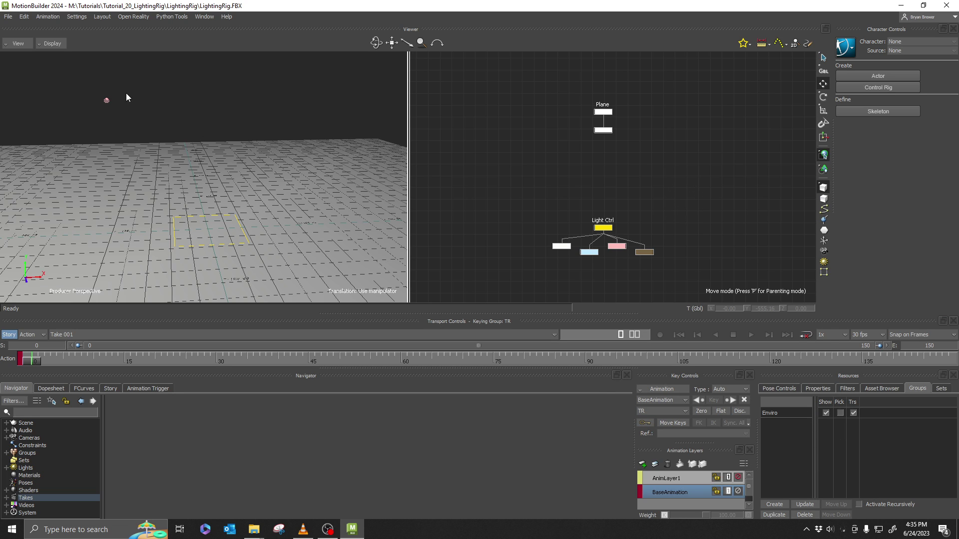
left_click_drag(193, 100, 277, 120, "ctrl+shift")
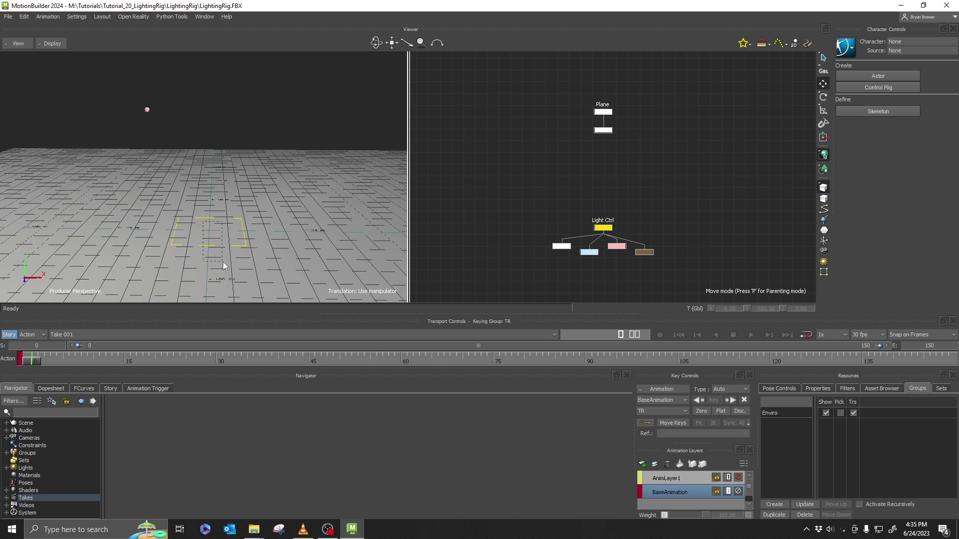
left_click(217, 229)
left_click_drag(226, 243, 269, 234)
key("ctrl+z")
left_click(446, 215)
left_click_drag(342, 203, 274, 183, "ctrl+shift")
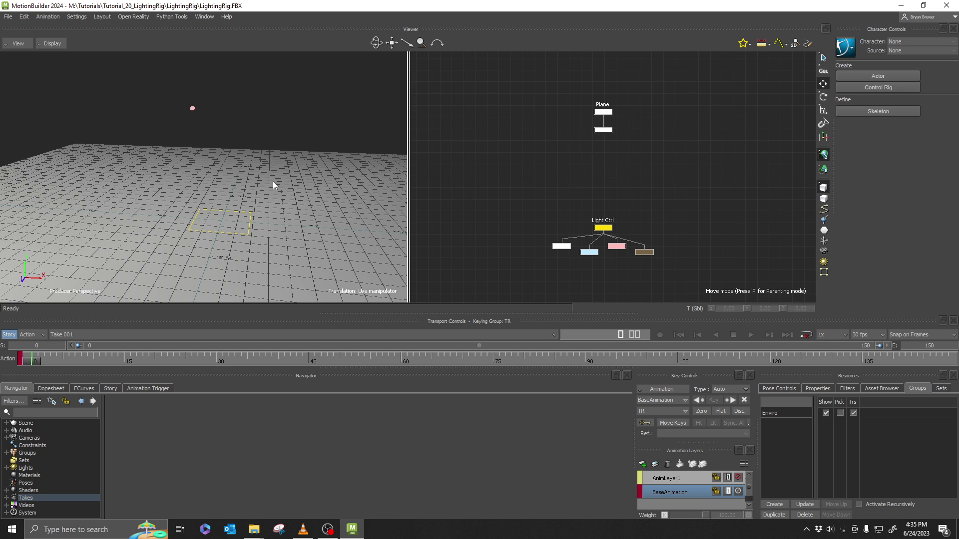
- Open the recent scene Rigged_Manny_Simple.FBX from the Tutorial_20_LightingRig folder
left_click(8, 17)
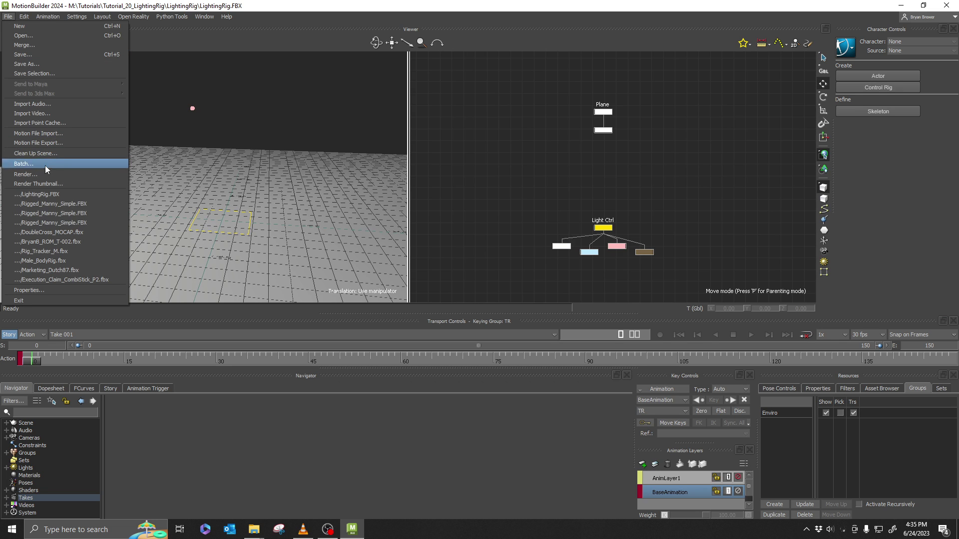
left_click(50, 204)
left_click(371, 497)
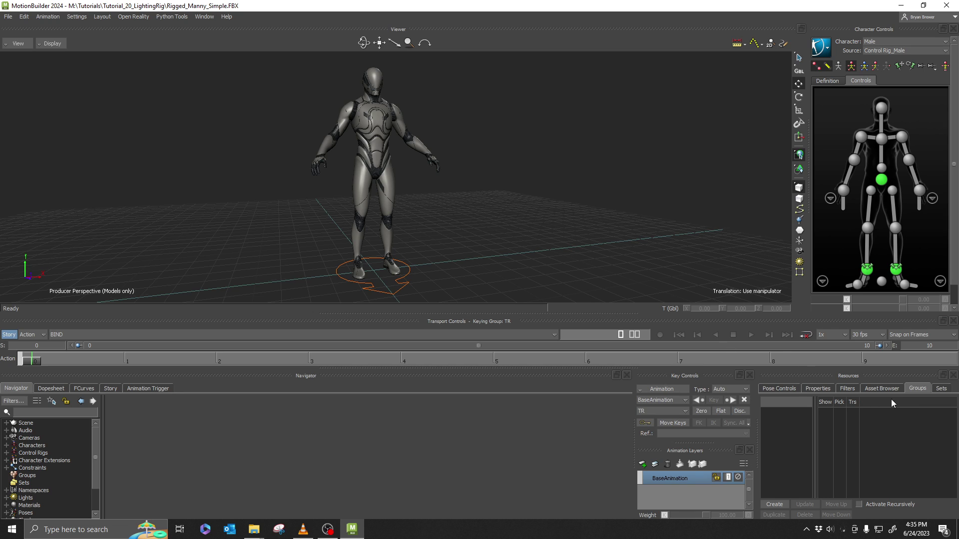
- Merge the LightingRig asset from the LightingRig favorites folder into the character scene using FBX Merge
left_click(882, 389)
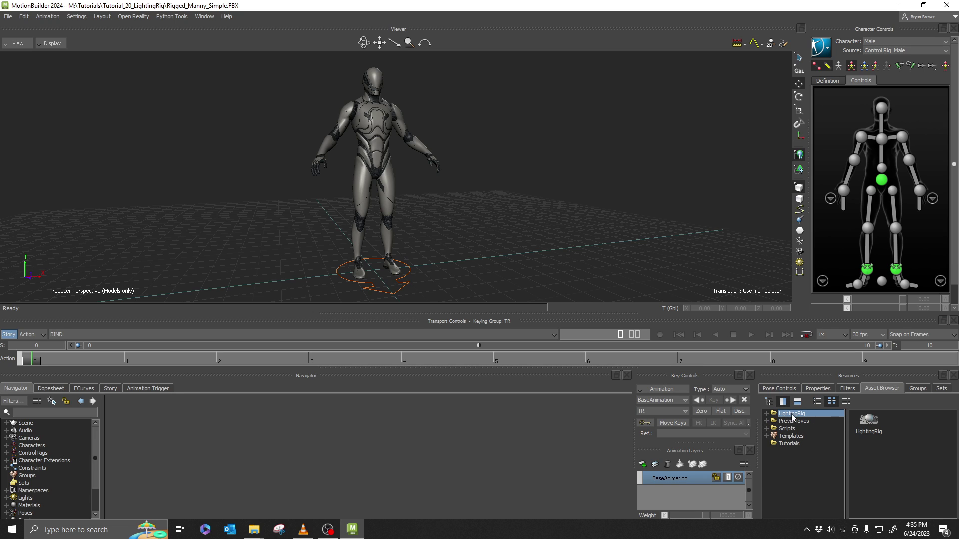
left_click(868, 421)
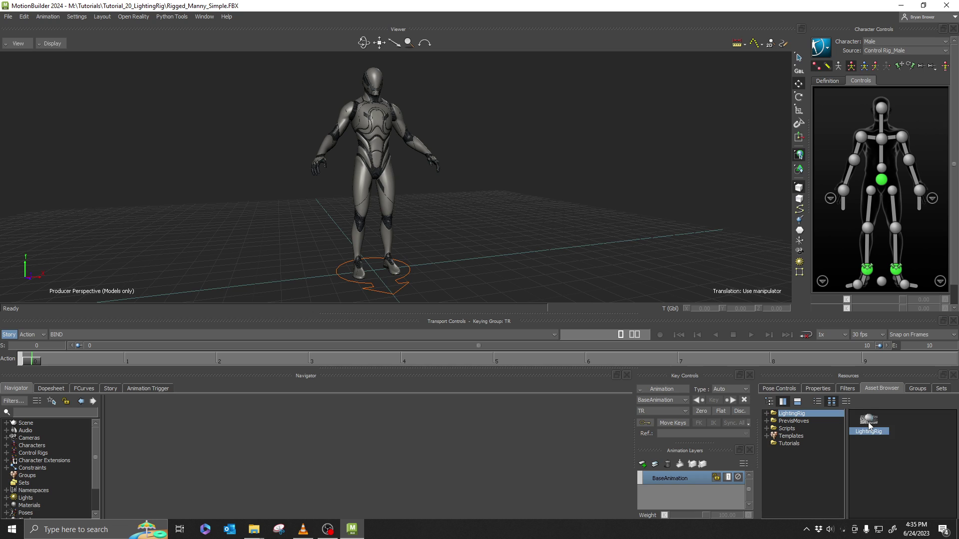
left_click_drag(869, 425, 510, 248)
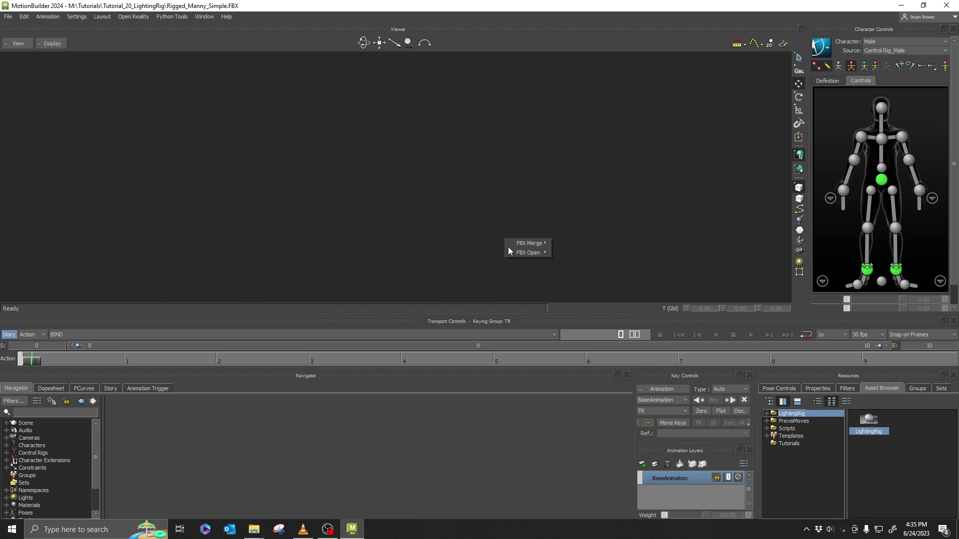
mouse_move(532, 252)
left_click(564, 243)
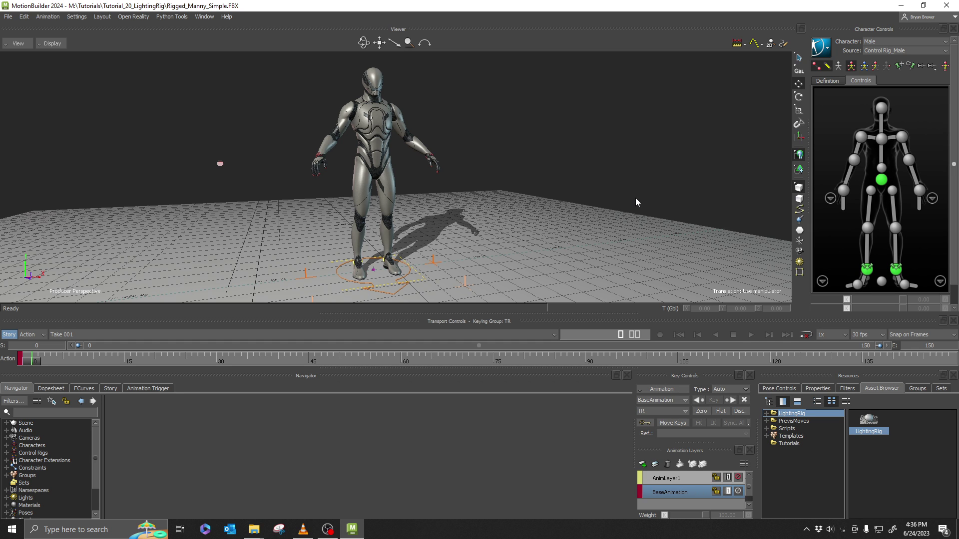
left_click_drag(539, 211, 496, 221, "ctrl+shift")
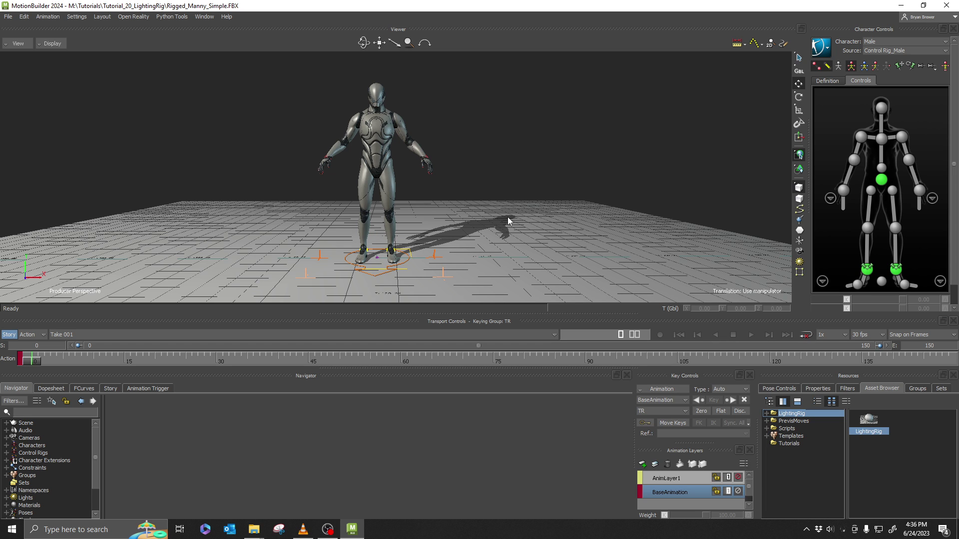
left_click_drag(508, 217, 488, 223, "ctrl+shift")
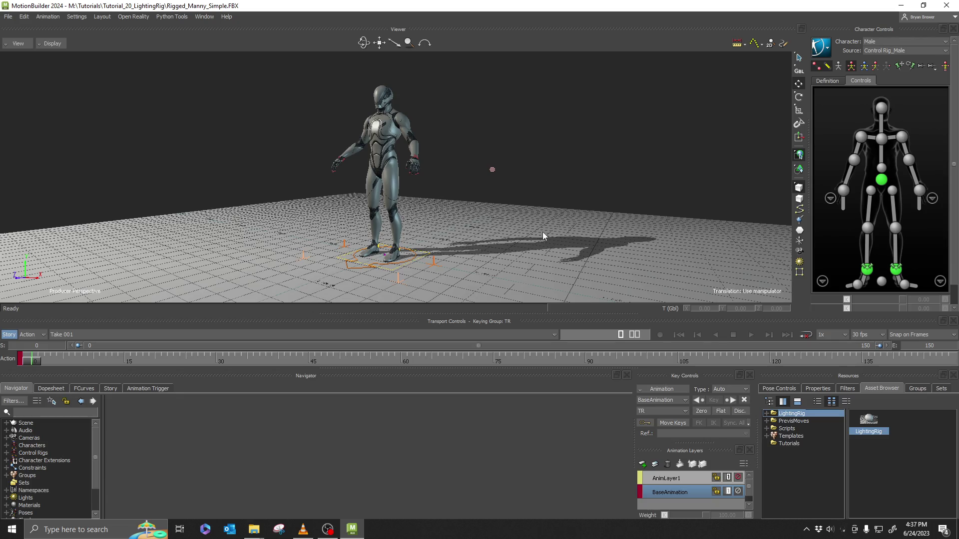
mouse_move(479, 234)
left_mouse_down("ctrl+shift")
mouse_move(519, 251)
mouse_move(547, 242)
mouse_move(481, 246)
mouse_move(511, 253)
mouse_move(492, 240)
left_mouse_up("ctrl+shift")
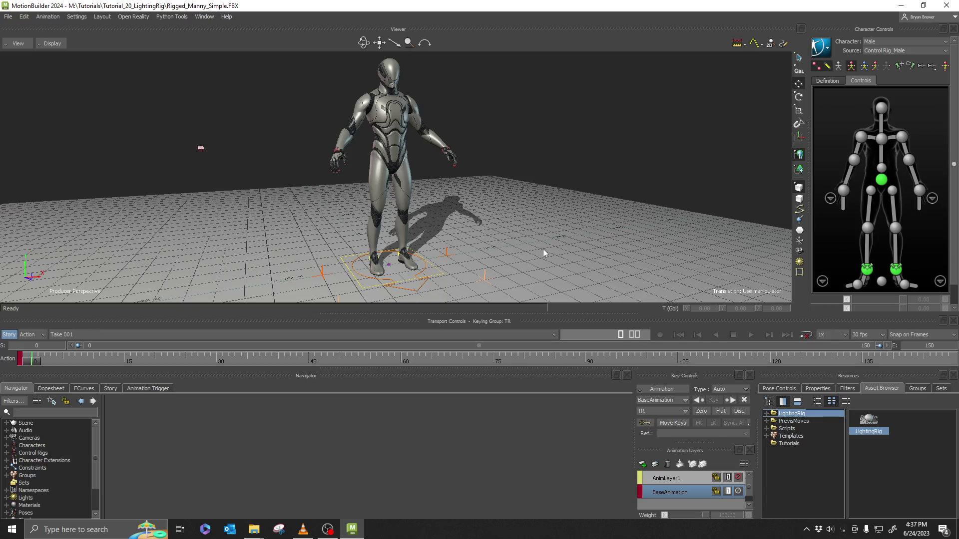
mouse_move(556, 225)
left_mouse_down("ctrl+shift")
mouse_move(568, 222)
mouse_move(496, 225)
mouse_move(568, 229)
mouse_move(500, 229)
mouse_move(529, 212)
mouse_move(547, 215)
left_mouse_up("ctrl+shift")
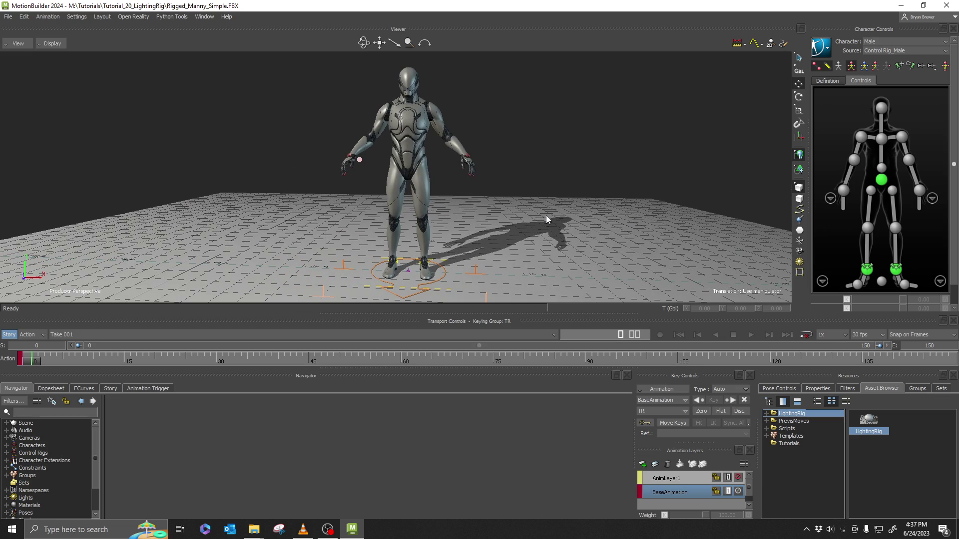